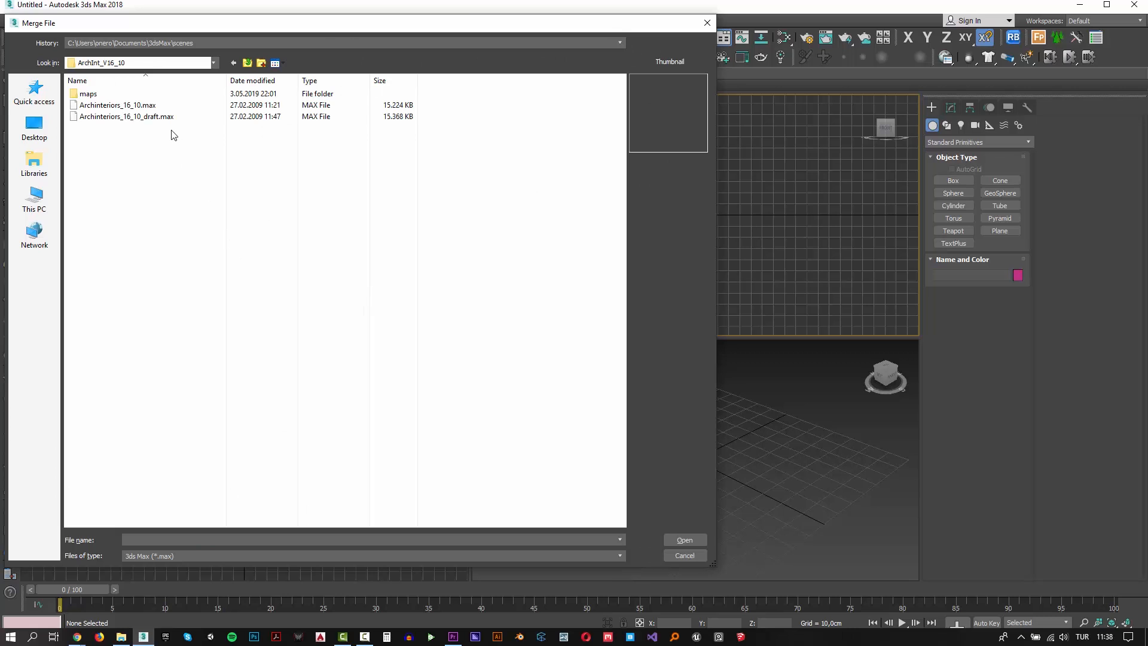
- Merge all objects except lights and cameras from Archinteriors_16_10.max into the empty scene
{"action": "left_click", "coordinate": [170, 105]}
{"action": "key", "text": "Return"}
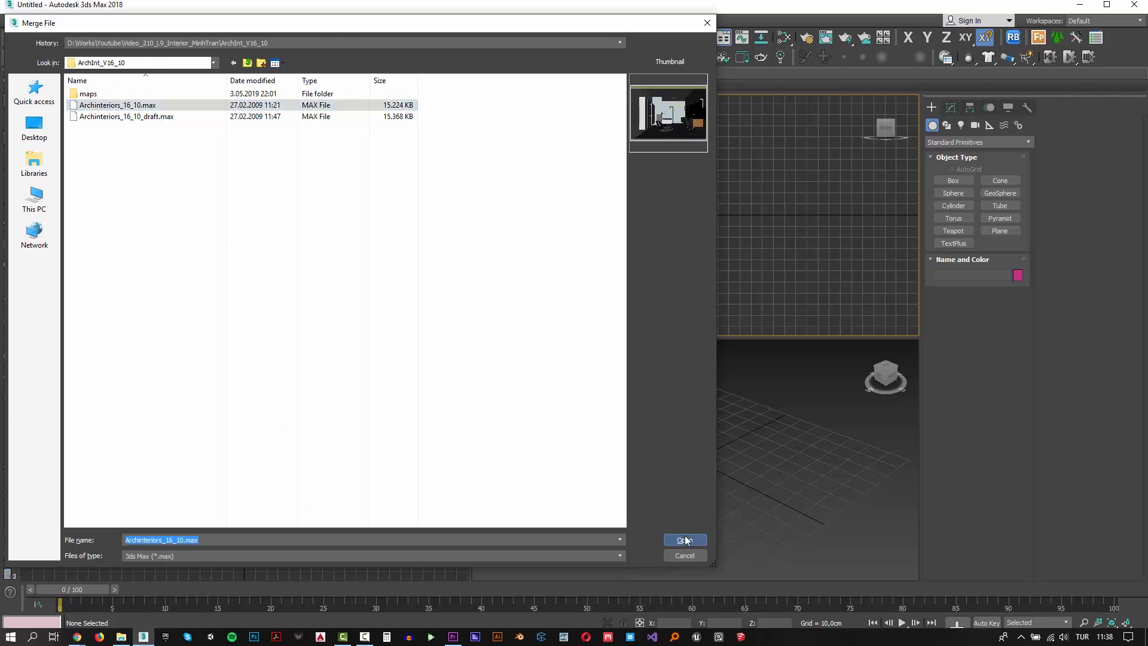
{"action": "left_click", "coordinate": [650, 424]}
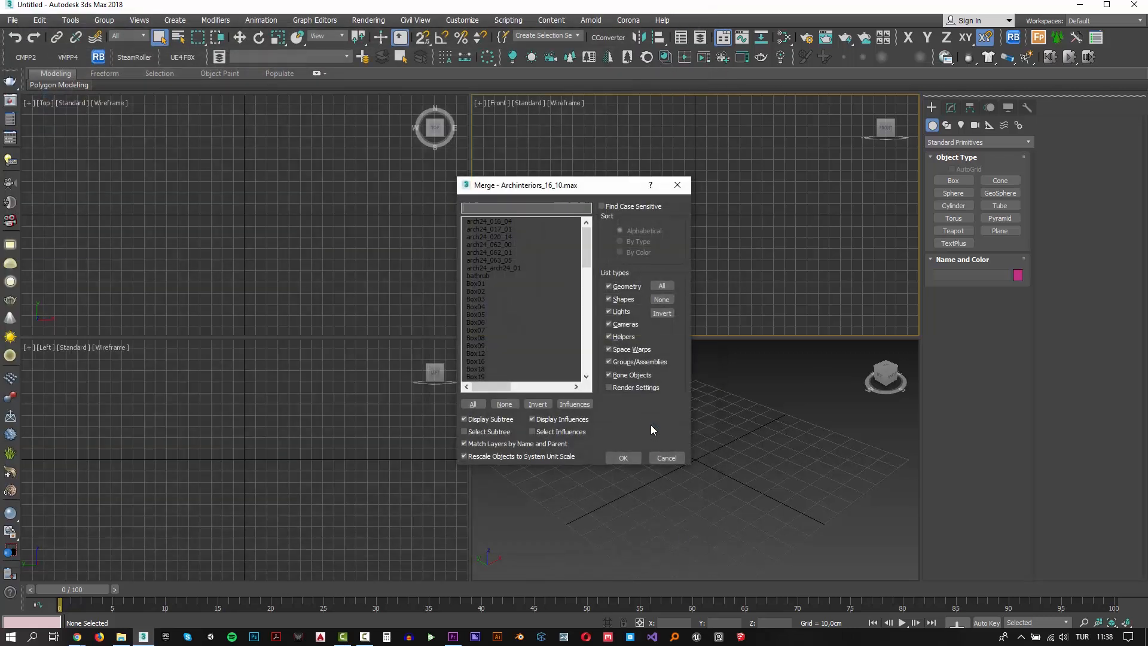
{"action": "left_click", "coordinate": [616, 313]}
{"action": "left_click", "coordinate": [622, 324]}
{"action": "left_click", "coordinate": [471, 405]}
{"action": "left_click", "coordinate": [636, 458]}
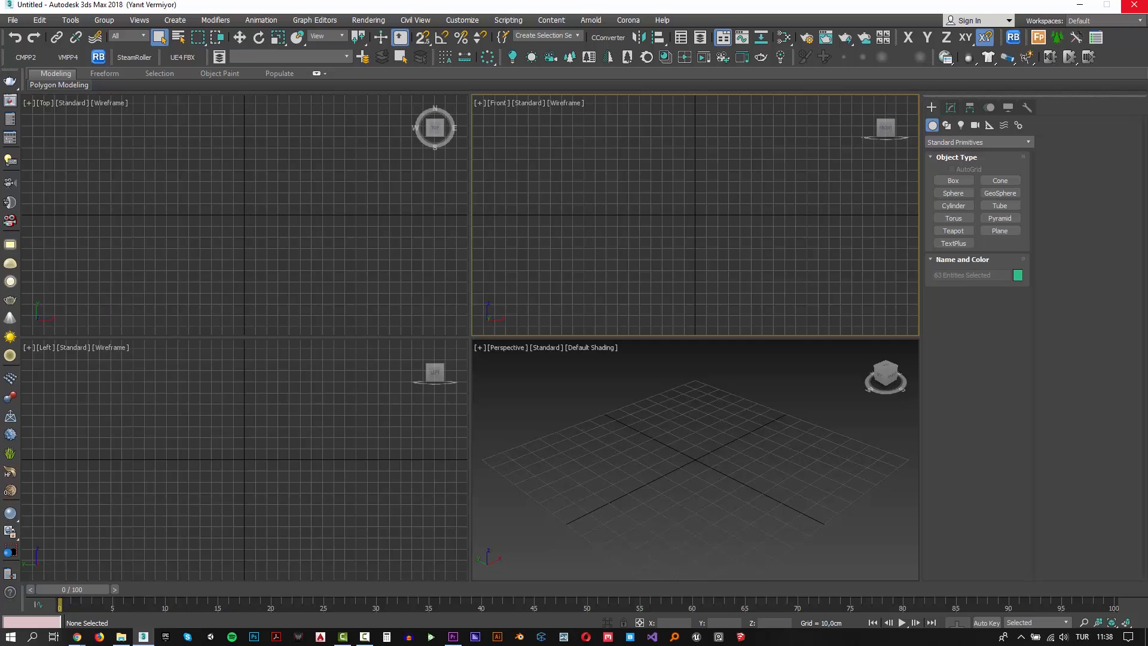
- Maximize the perspective viewport and frame the merged bathroom interior with nothing selected
{"action": "middle_click_drag", "start_coordinate": [708, 379], "coordinate": [728, 379]}
{"action": "key", "text": "alt+w"}
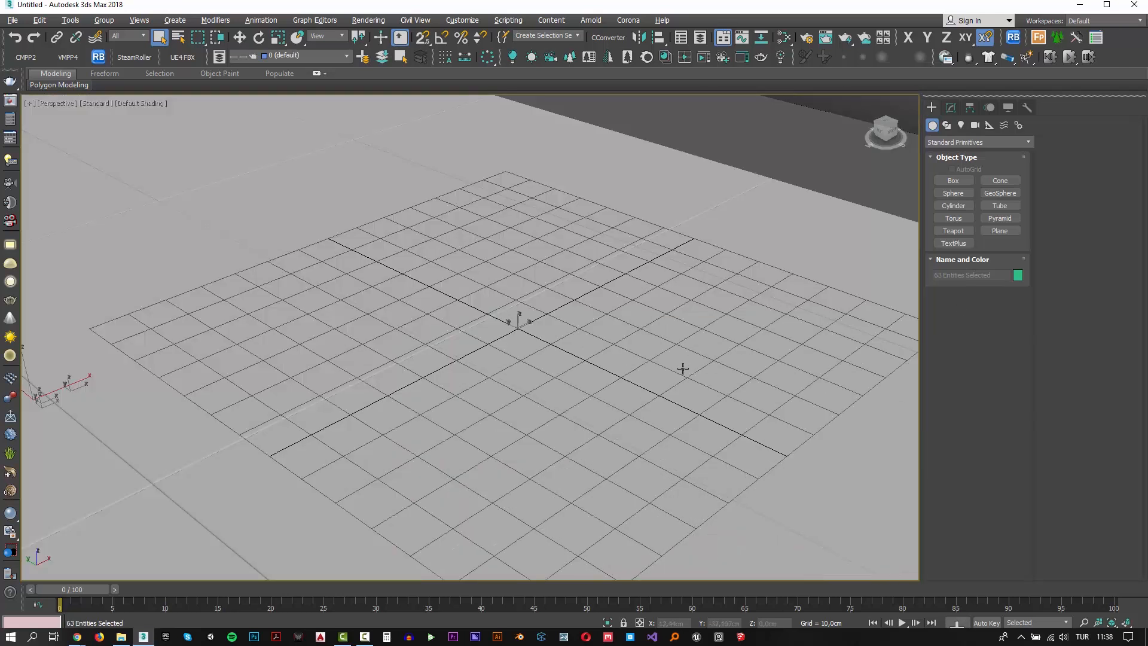
{"action": "key", "text": "z"}
{"action": "middle_click_drag", "start_coordinate": [707, 339], "coordinate": [694, 369], "text": "alt"}
{"action": "left_click", "coordinate": [693, 369]}
{"action": "scroll", "coordinate": [405, 377], "scroll_direction": "up", "scroll_amount": 10}
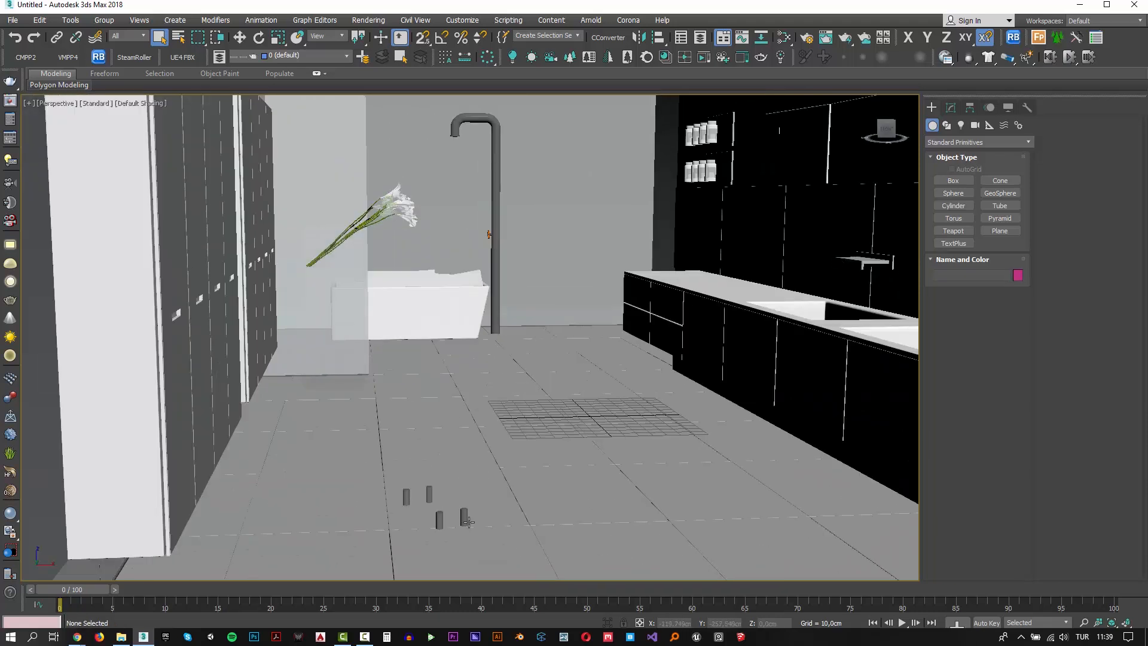
- Display the bathroom in Clay shading with edged faces in the perspective viewport
{"action": "left_click", "coordinate": [469, 522]}
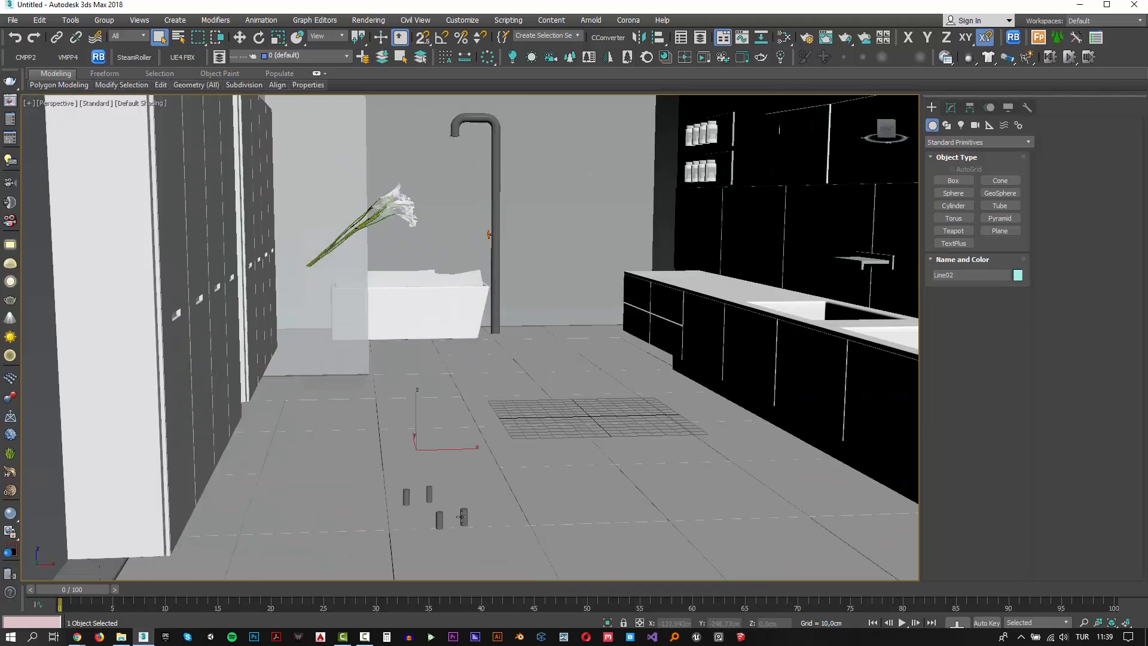
{"action": "left_click", "coordinate": [124, 104]}
{"action": "left_click", "coordinate": [156, 180]}
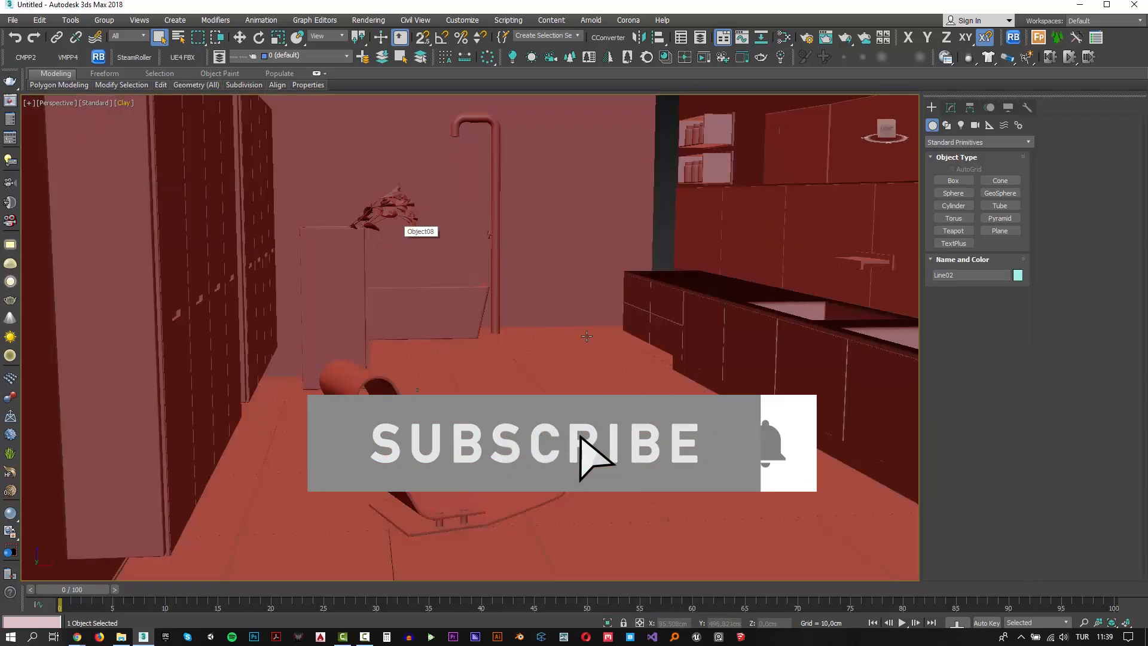
{"action": "middle_click_drag", "start_coordinate": [394, 212], "coordinate": [257, 161]}
{"action": "middle_click_drag", "start_coordinate": [302, 281], "coordinate": [368, 344]}
{"action": "key", "text": "F4"}
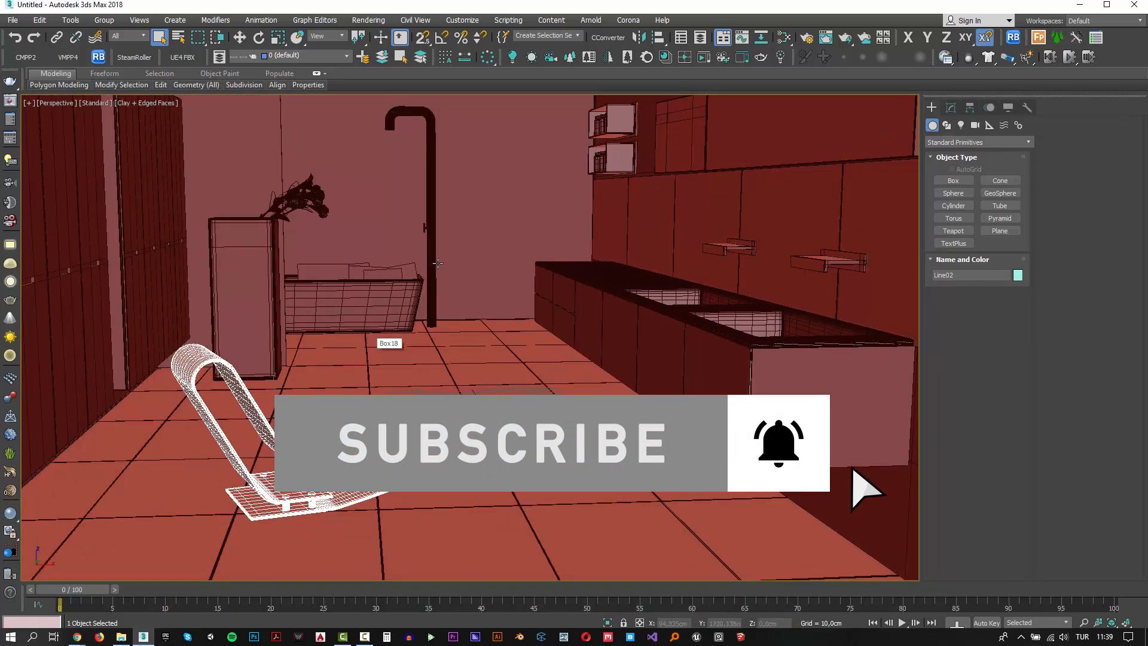
- Examine the merged bathroom's geometry up close and from outside the room
{"action": "scroll", "coordinate": [442, 374], "scroll_direction": "up", "scroll_amount": 8}
{"action": "scroll", "coordinate": [442, 374], "scroll_direction": "down", "scroll_amount": 10}
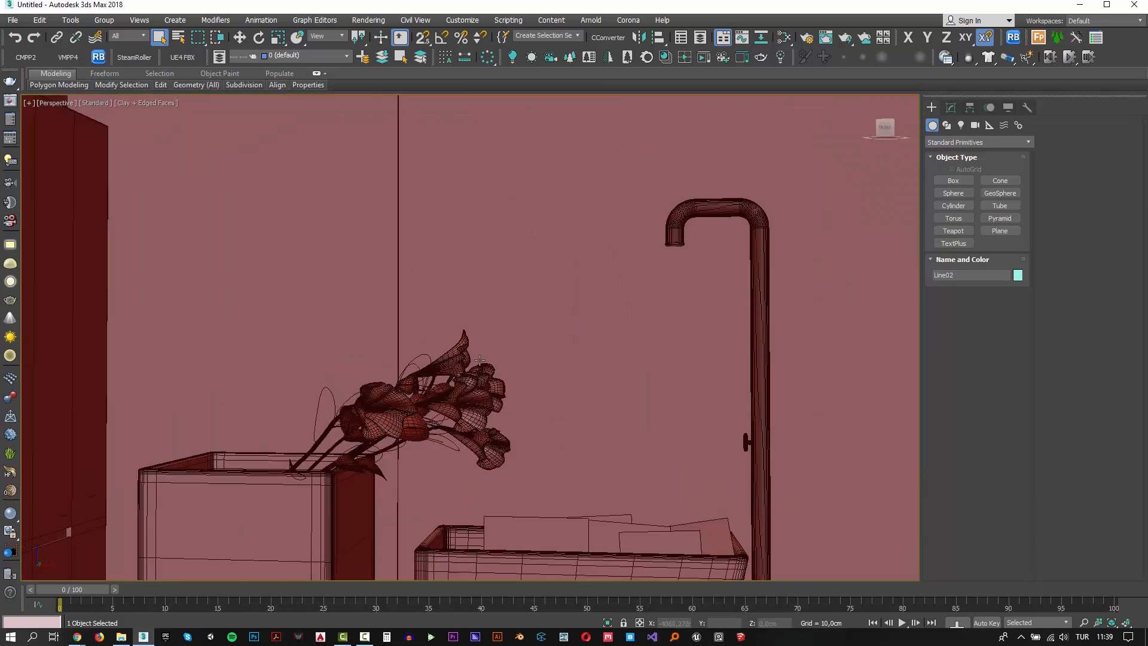
{"action": "scroll", "coordinate": [533, 293], "scroll_direction": "down", "scroll_amount": 15}
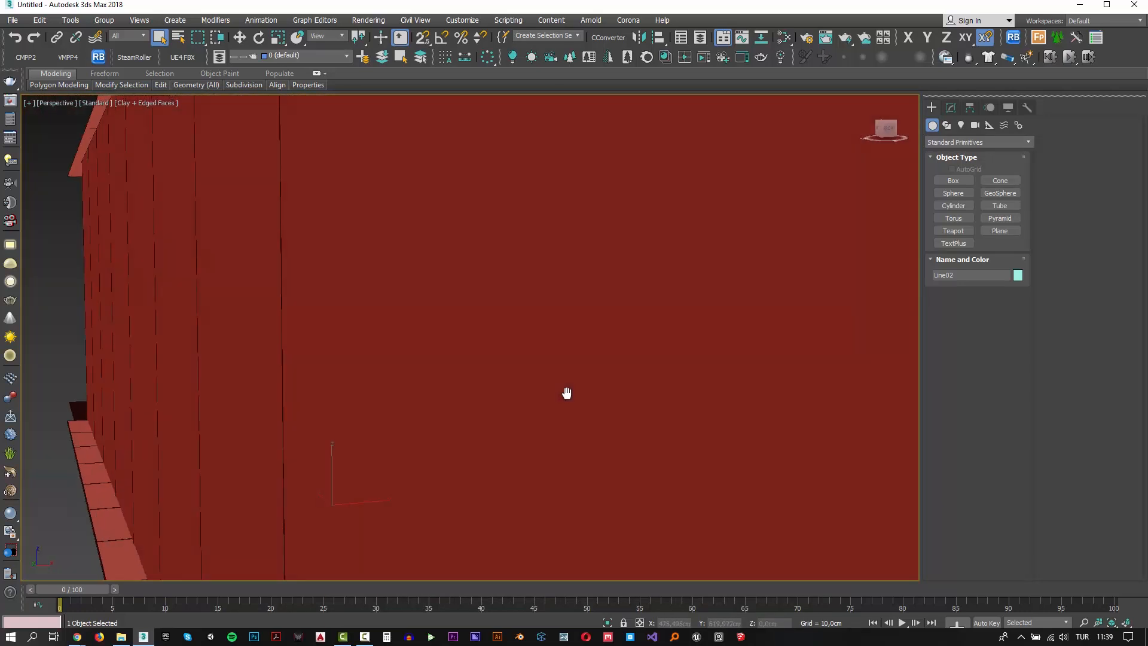
{"action": "middle_click_drag", "start_coordinate": [538, 389], "coordinate": [630, 344], "text": "alt"}
{"action": "scroll", "coordinate": [531, 382], "scroll_direction": "up", "scroll_amount": 10}
{"action": "scroll", "coordinate": [630, 344], "scroll_direction": "down", "scroll_amount": 15}
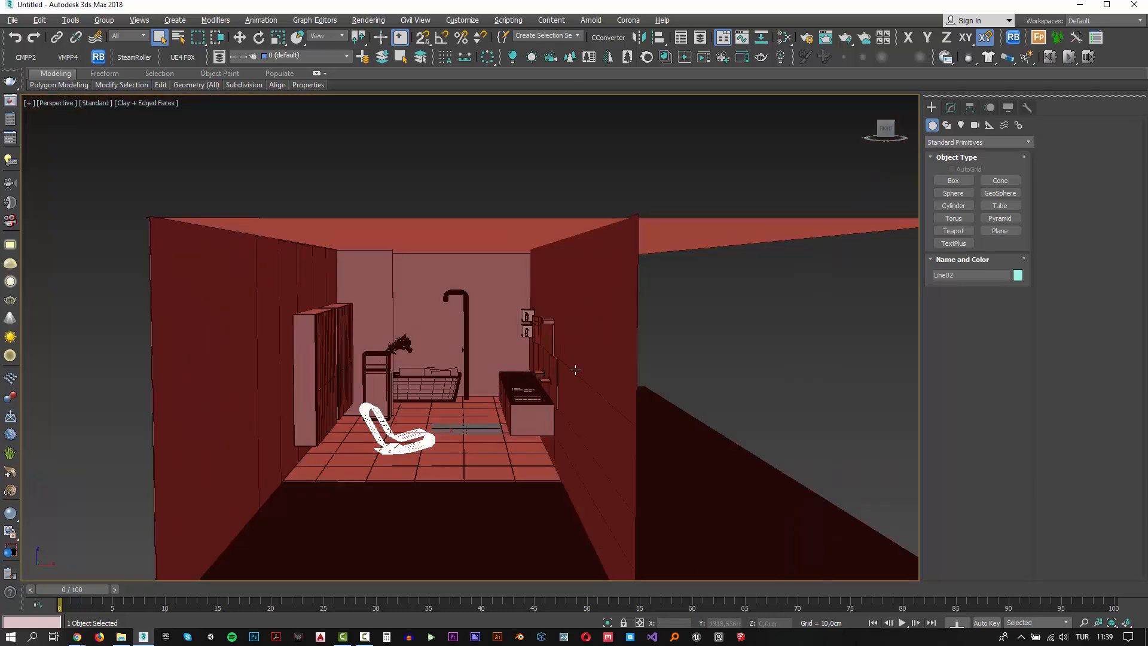
- Return the perspective viewport from Clay to Default Shading
{"action": "middle_click_drag", "start_coordinate": [575, 369], "coordinate": [494, 245], "text": "alt"}
{"action": "left_click", "coordinate": [164, 104]}
{"action": "left_click", "coordinate": [191, 114]}
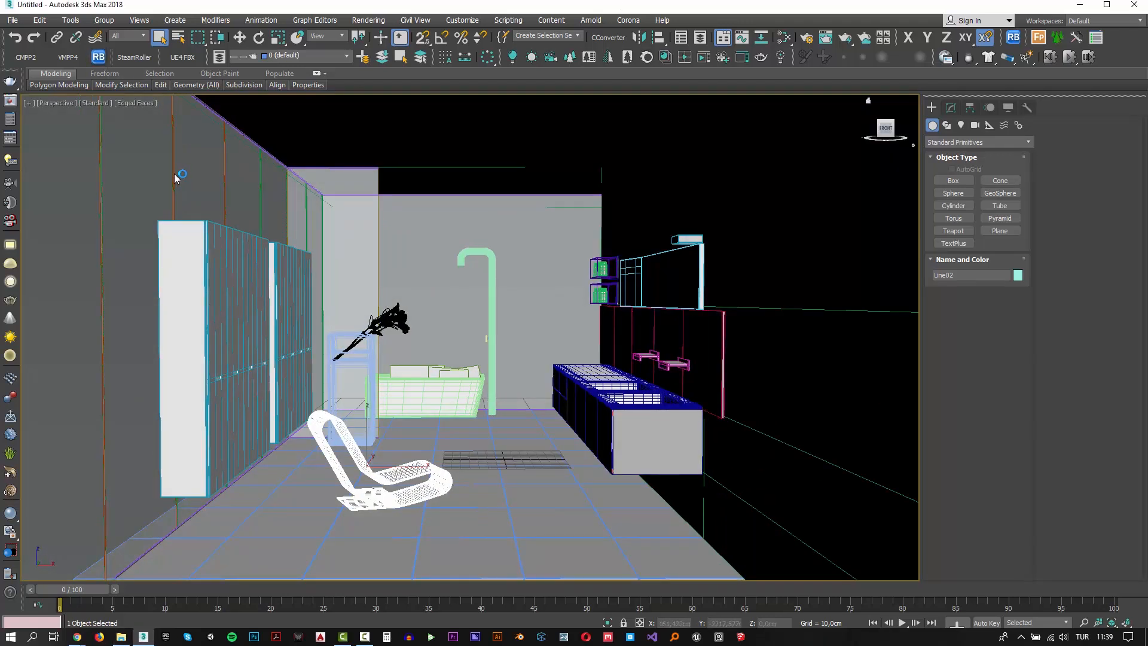
- Relink the missing bitmaps with Relink Bitmaps, using the project folder under D:\Works\Youtube as the search directory
{"action": "left_click", "coordinate": [416, 303]}
{"action": "left_click", "coordinate": [338, 328]}
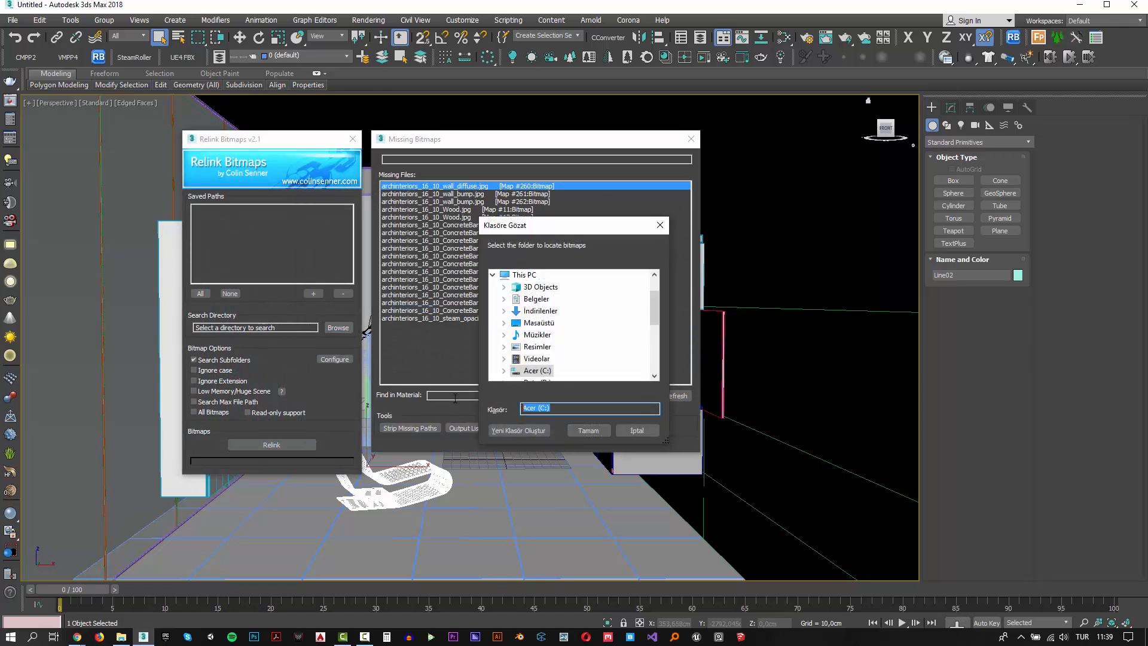
{"action": "key", "text": "Return"}
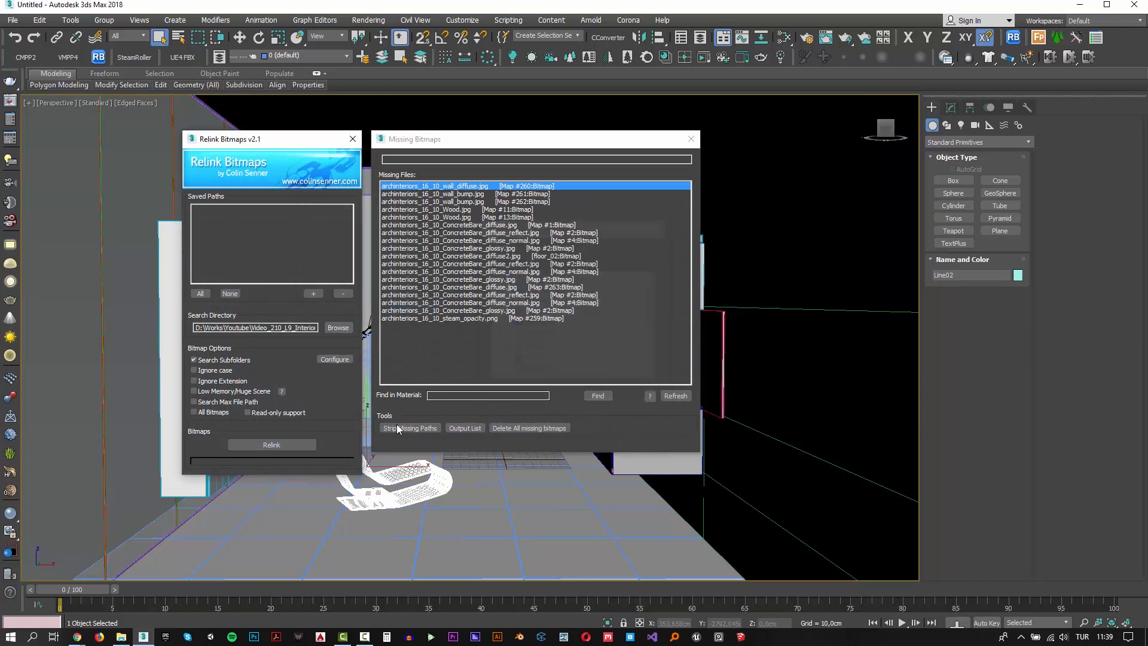
{"action": "left_click", "coordinate": [282, 450]}
{"action": "key", "text": "alt+Tab"}
{"action": "left_click", "coordinate": [338, 328]}
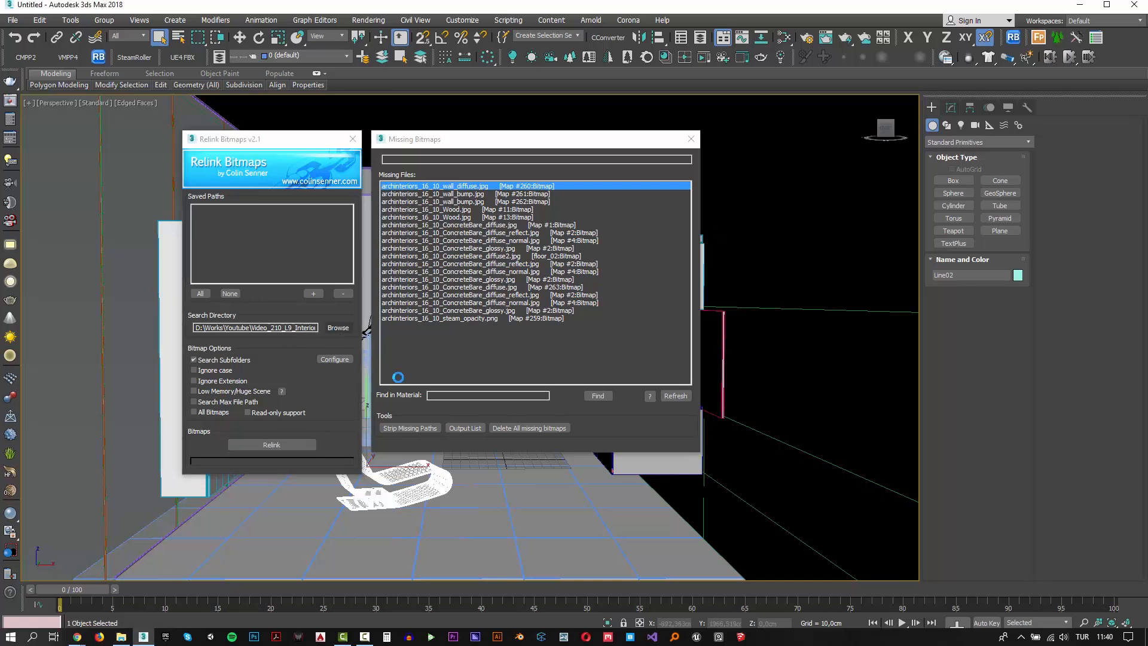
{"action": "left_click", "coordinate": [587, 430]}
{"action": "left_click", "coordinate": [295, 448]}
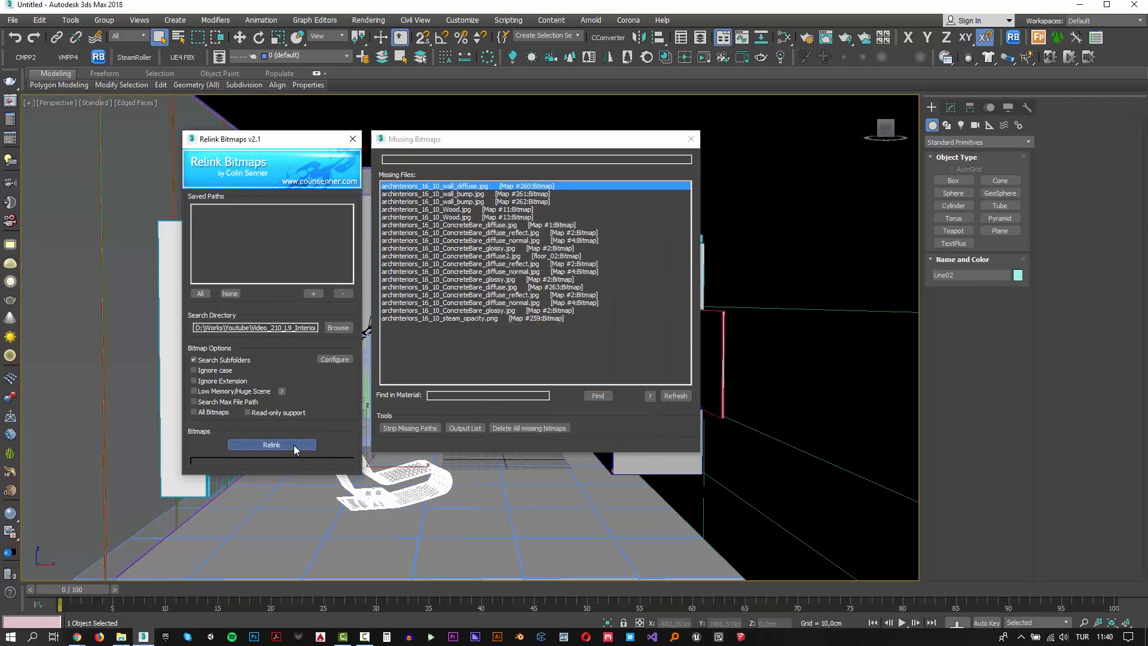
{"action": "left_click", "coordinate": [352, 139]}
- Turn off edged faces in the perspective viewport of the bathroom
{"action": "middle_click_drag", "start_coordinate": [510, 280], "coordinate": [551, 291]}
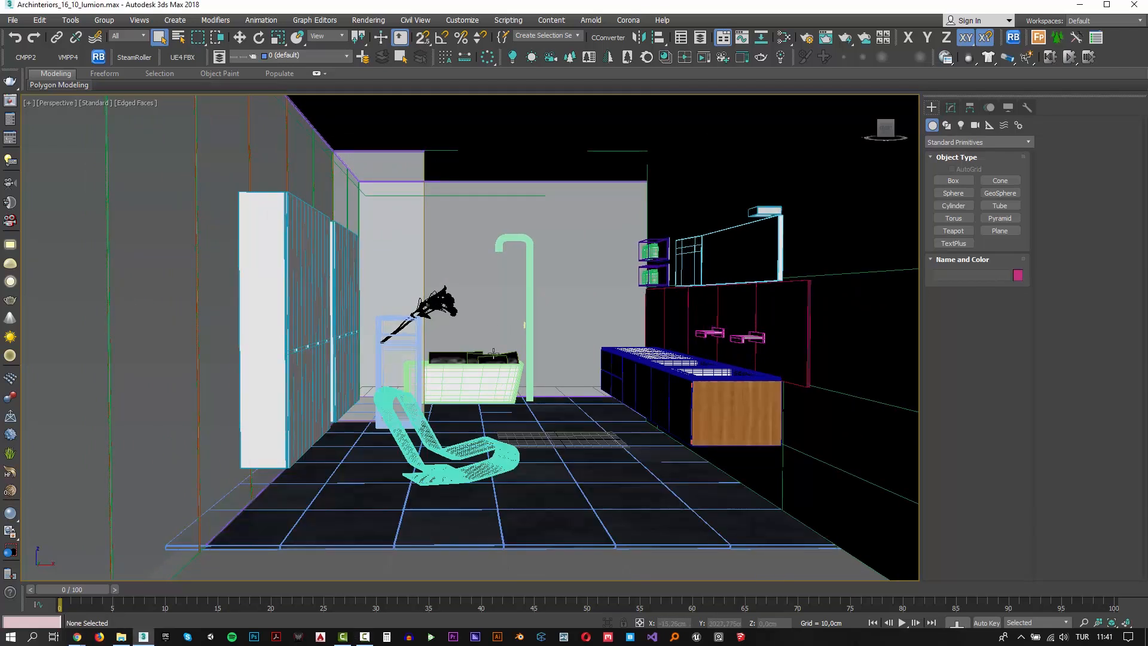
{"action": "key", "text": "F4"}
{"action": "middle_click_drag", "start_coordinate": [491, 388], "coordinate": [472, 404]}
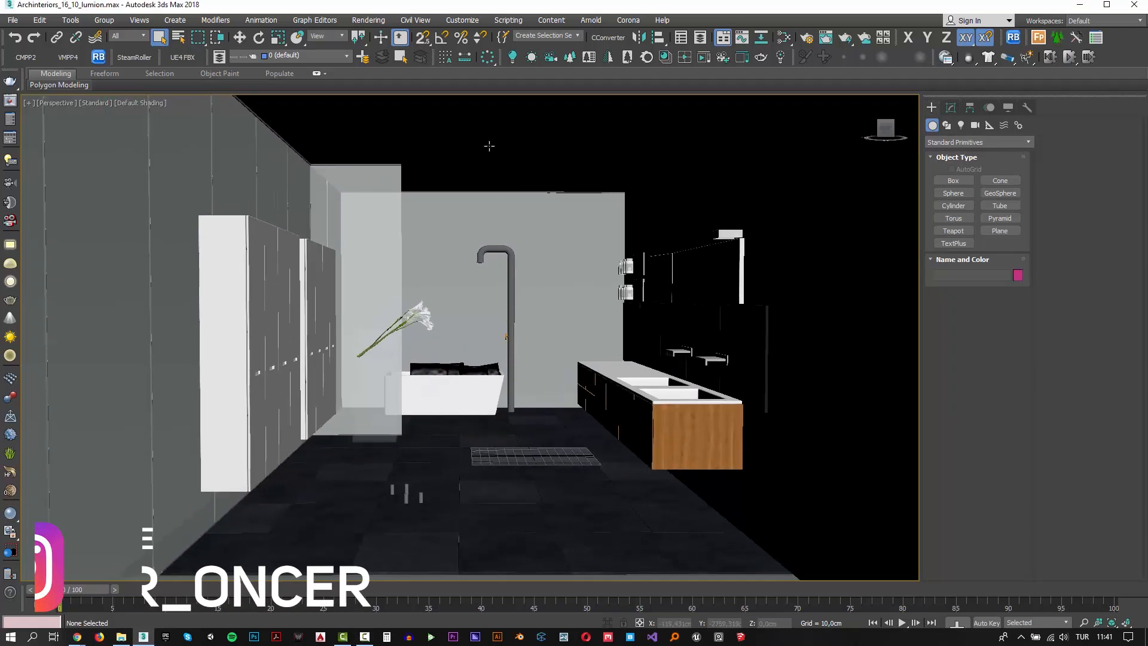
- Run the Lumion Converter.ms script on the scene to convert its materials
{"action": "left_click", "coordinate": [508, 19]}
{"action": "left_click", "coordinate": [519, 173]}
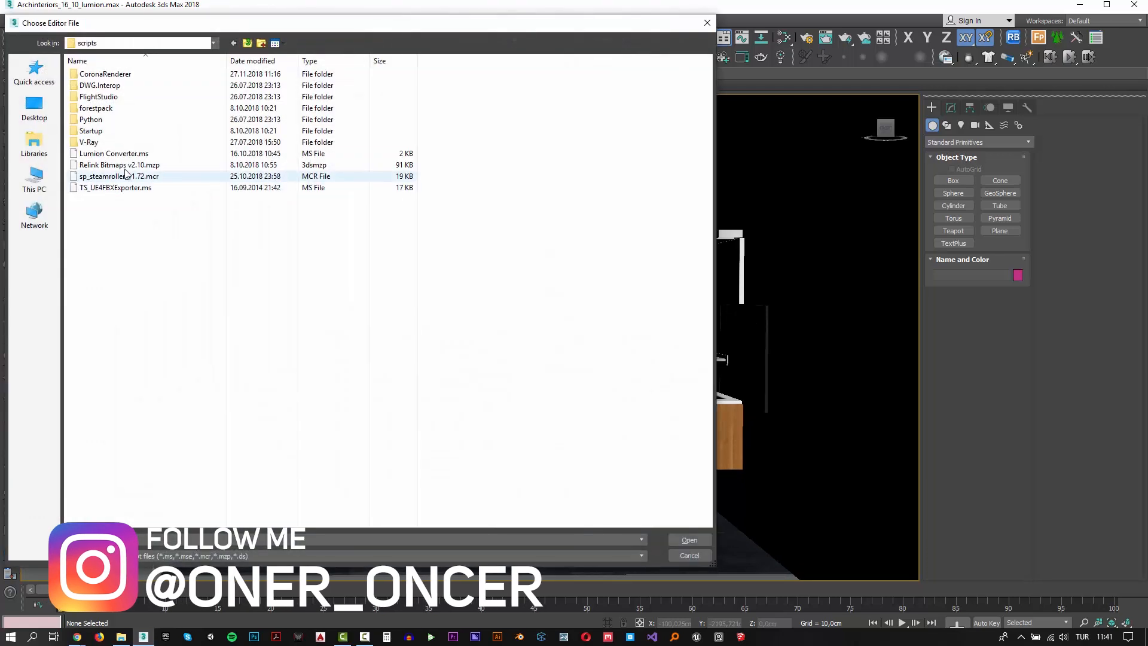
{"action": "double_click", "coordinate": [147, 153]}
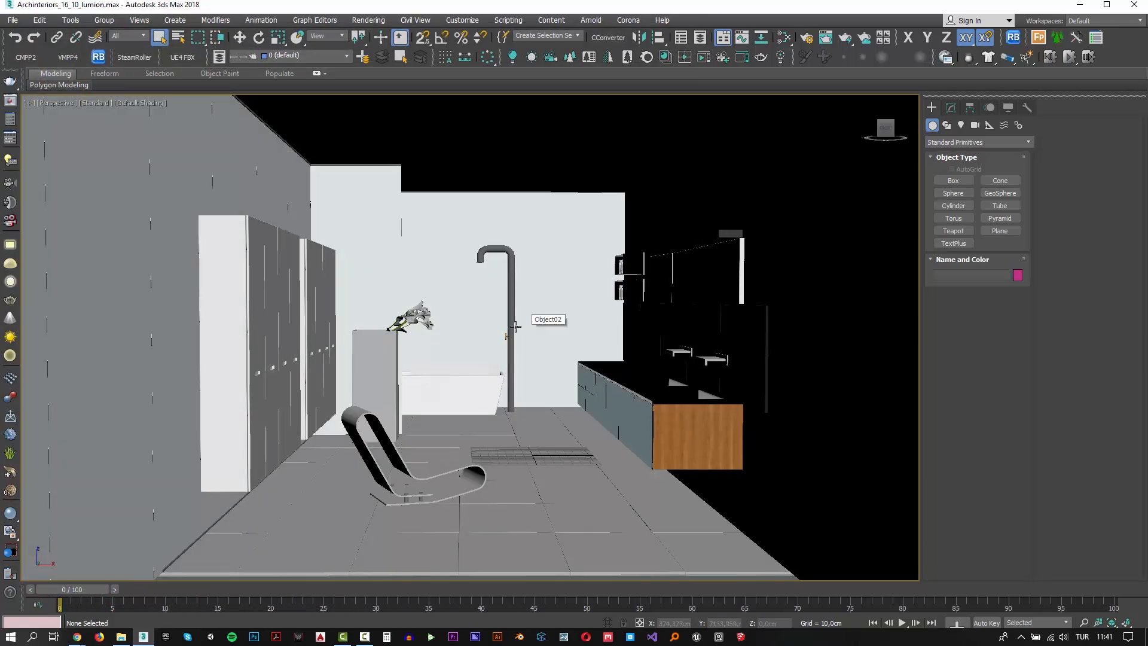
{"action": "middle_click_drag", "start_coordinate": [511, 345], "coordinate": [544, 316]}
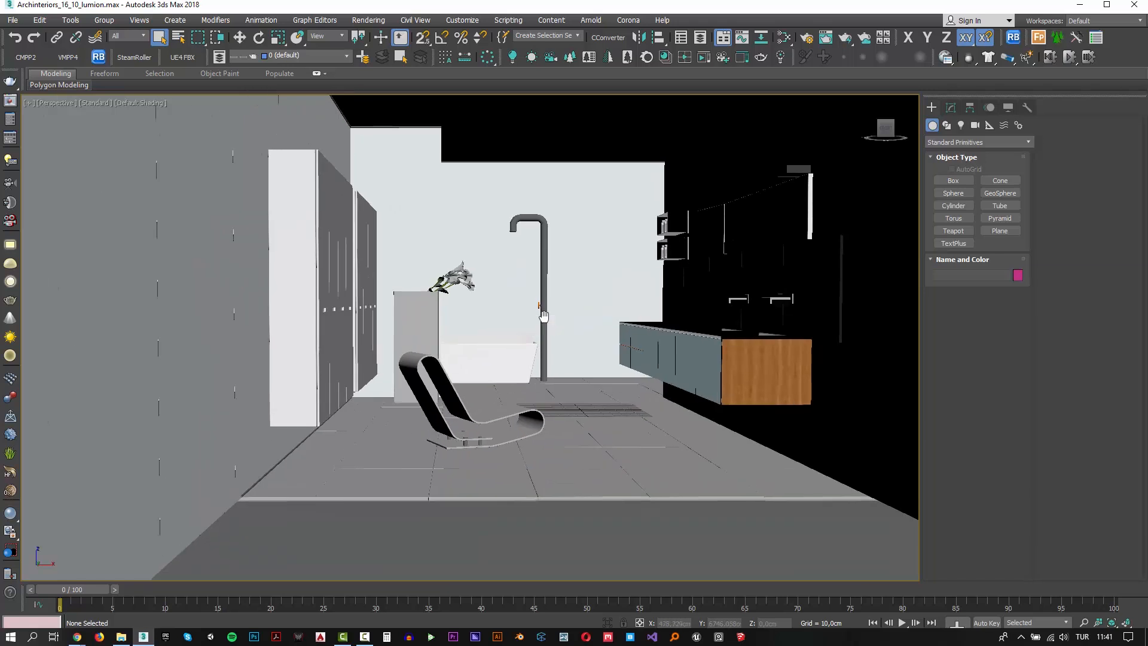
- Switch to Lumion Pro 9.0, start a scene from the daytime grass plain and import Archinteriors_16_10_lumion.max
{"action": "left_click", "coordinate": [564, 637]}
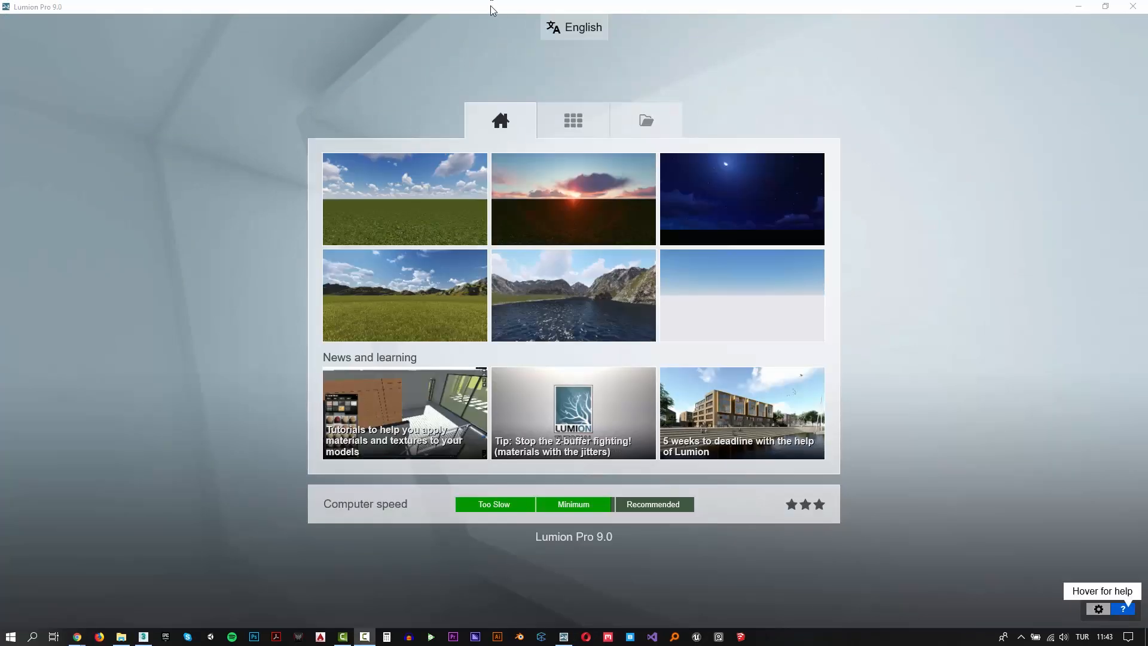
{"action": "left_click", "coordinate": [384, 195]}
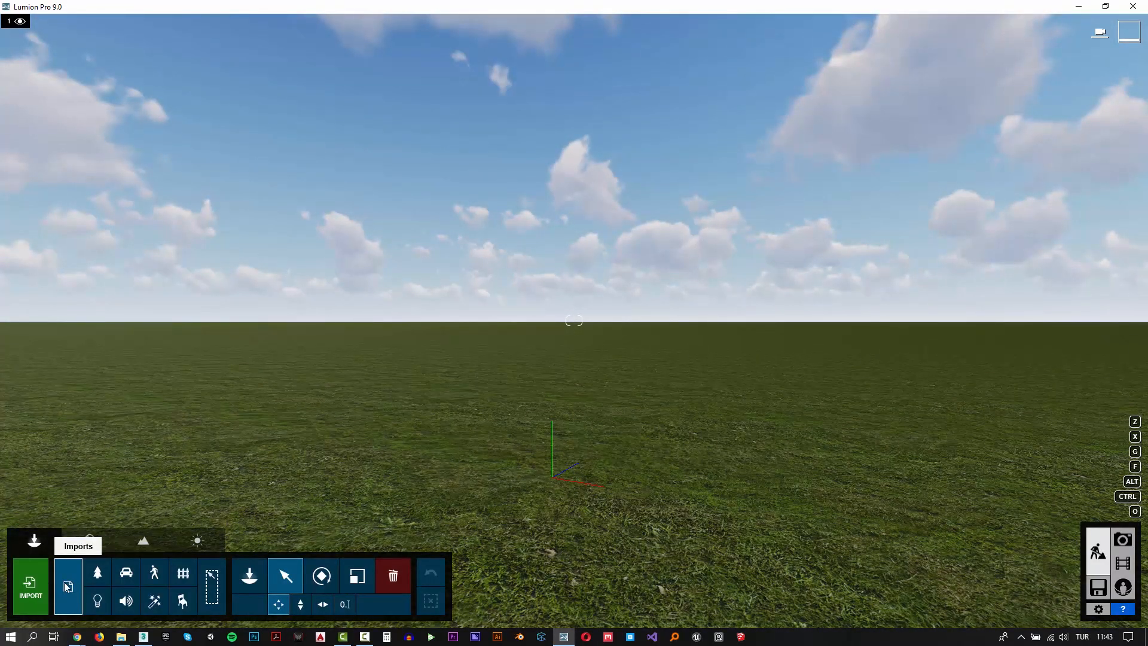
{"action": "left_click", "coordinate": [38, 582]}
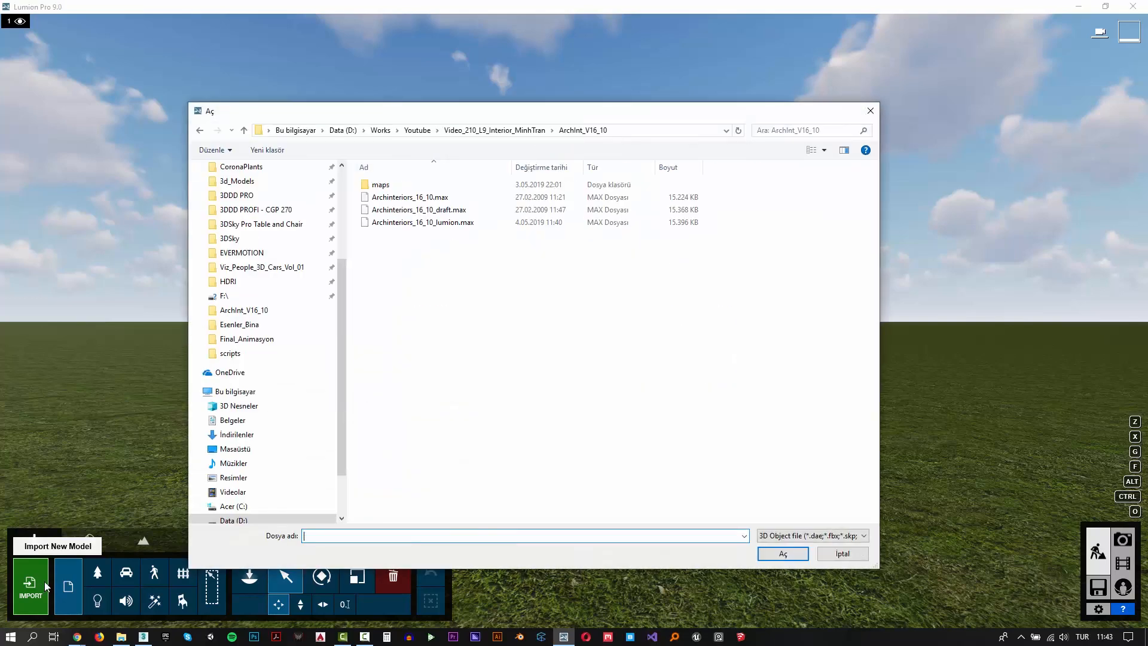
{"action": "double_click", "coordinate": [400, 223]}
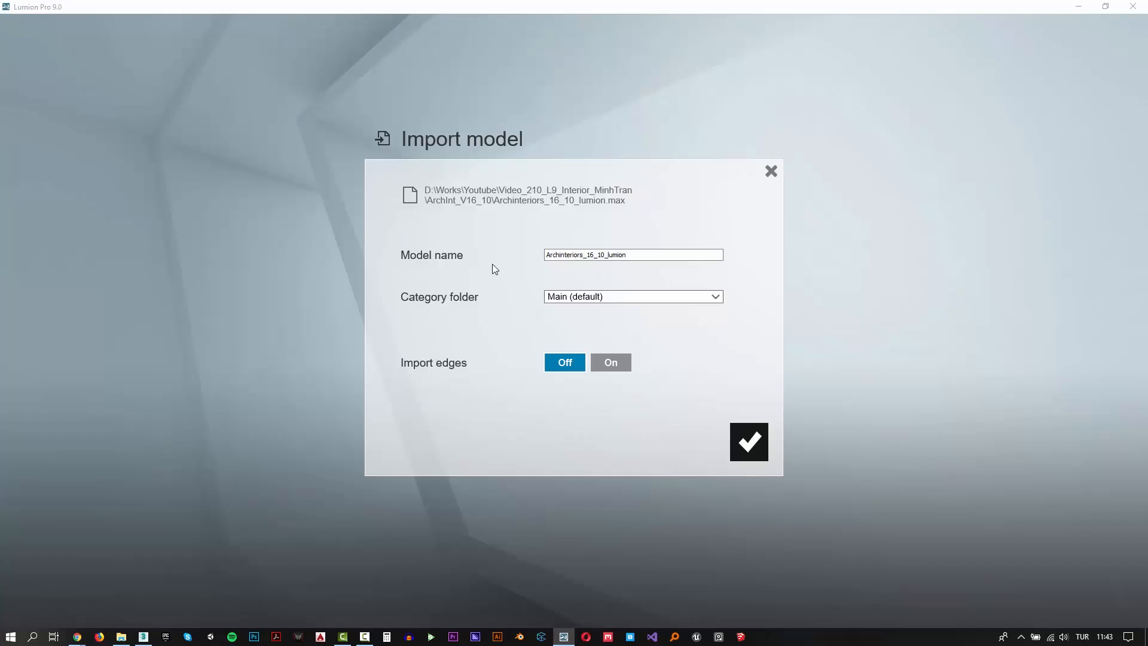
{"action": "left_click", "coordinate": [748, 442]}
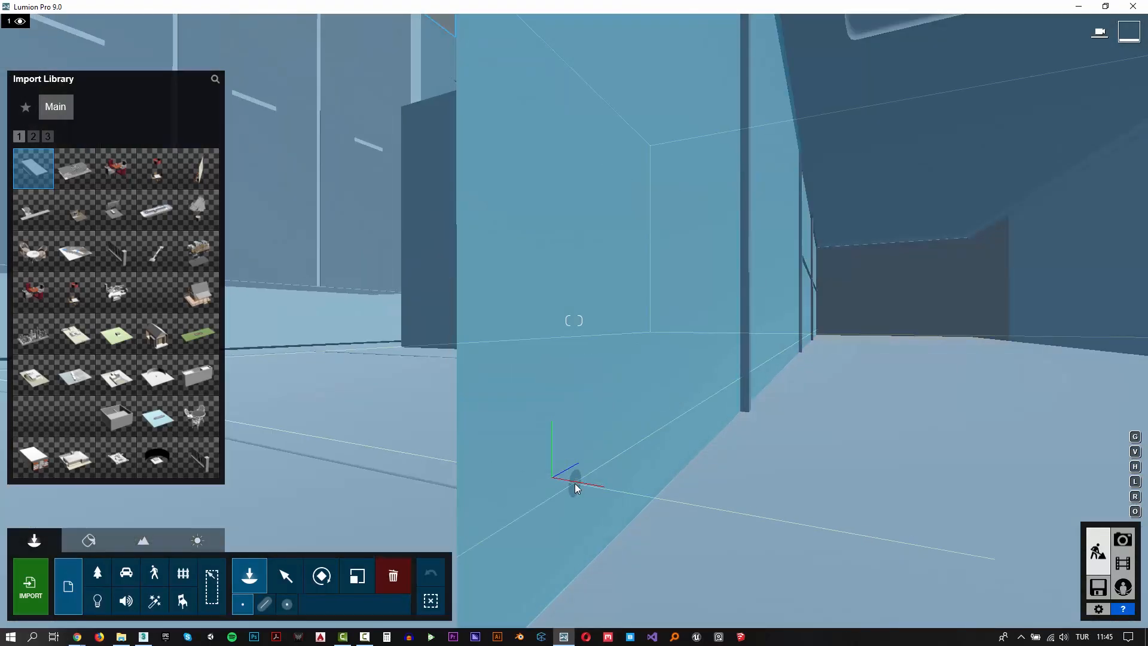
- Place the imported bathroom model in the scene and raise it about 0.2 m so its floor clears the grass
{"action": "left_click", "coordinate": [575, 483]}
{"action": "right_click_drag", "start_coordinate": [632, 463], "coordinate": [777, 430]}
{"action": "key", "text": "s"}
{"action": "mouse_move", "coordinate": [574, 321]}
{"action": "right_mouse_down"}
{"action": "mouse_move", "coordinate": [573, 281]}
{"action": "mouse_move", "coordinate": [572, 314]}
{"action": "right_mouse_up"}
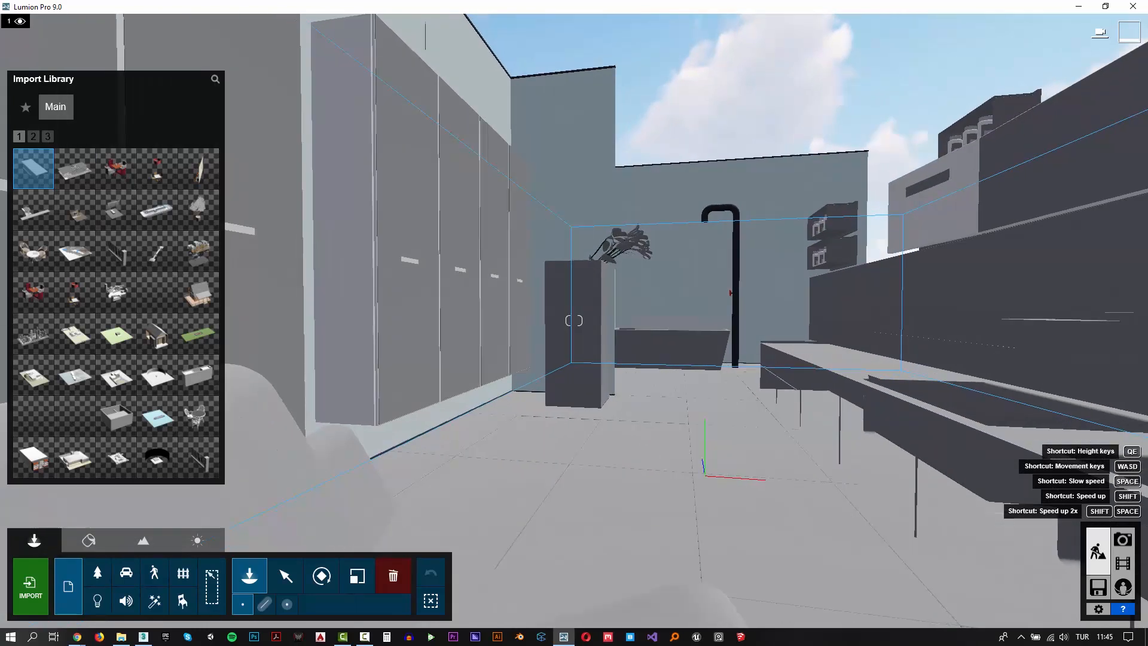
{"action": "key", "text": "m"}
{"action": "left_click", "coordinate": [285, 575]}
{"action": "left_click", "coordinate": [300, 603]}
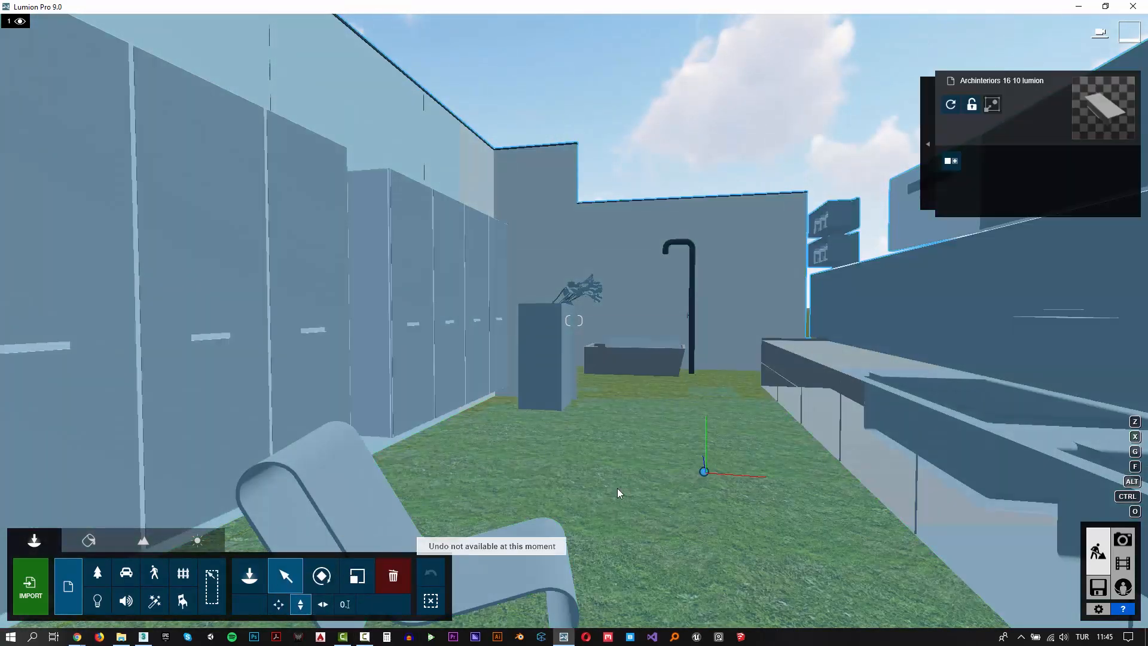
{"action": "left_click_drag", "start_coordinate": [705, 472], "coordinate": [708, 454]}
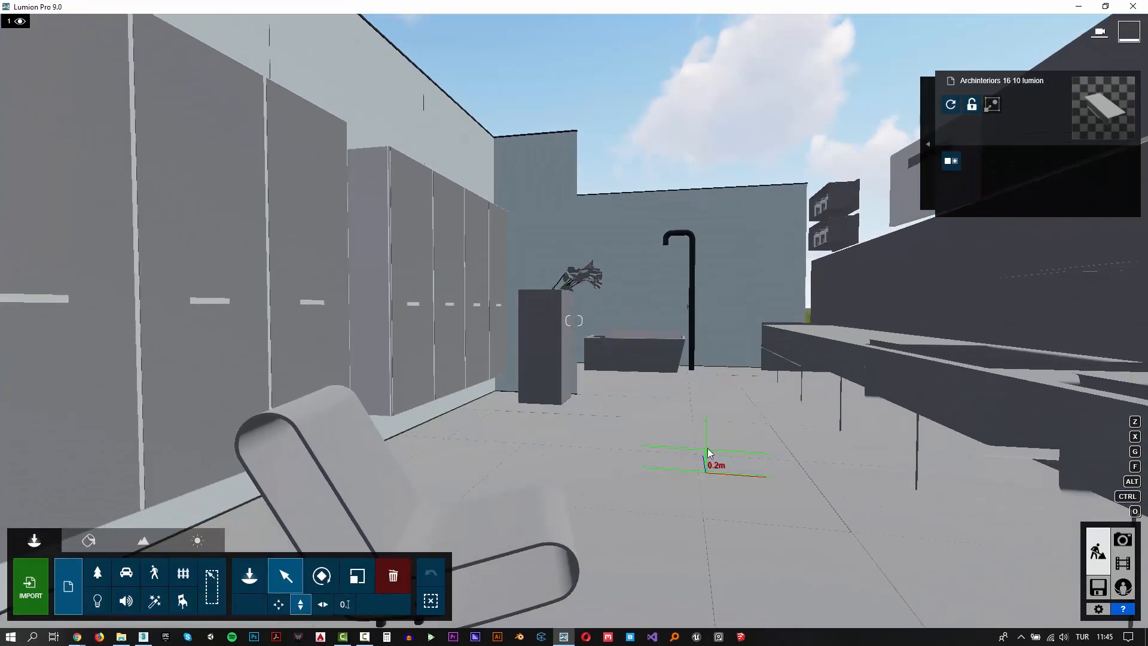
- Look around the placed bathroom interior to check the imported model
{"action": "right_click_drag", "start_coordinate": [708, 454], "coordinate": [896, 412]}
{"action": "key", "text": "s"}
{"action": "right_click_drag", "start_coordinate": [574, 321], "coordinate": [655, 351]}
{"action": "key", "text": "w"}
{"action": "key", "text": "w"}
{"action": "key", "text": "a"}
{"action": "key", "text": "a"}
{"action": "left_click", "coordinate": [610, 384]}
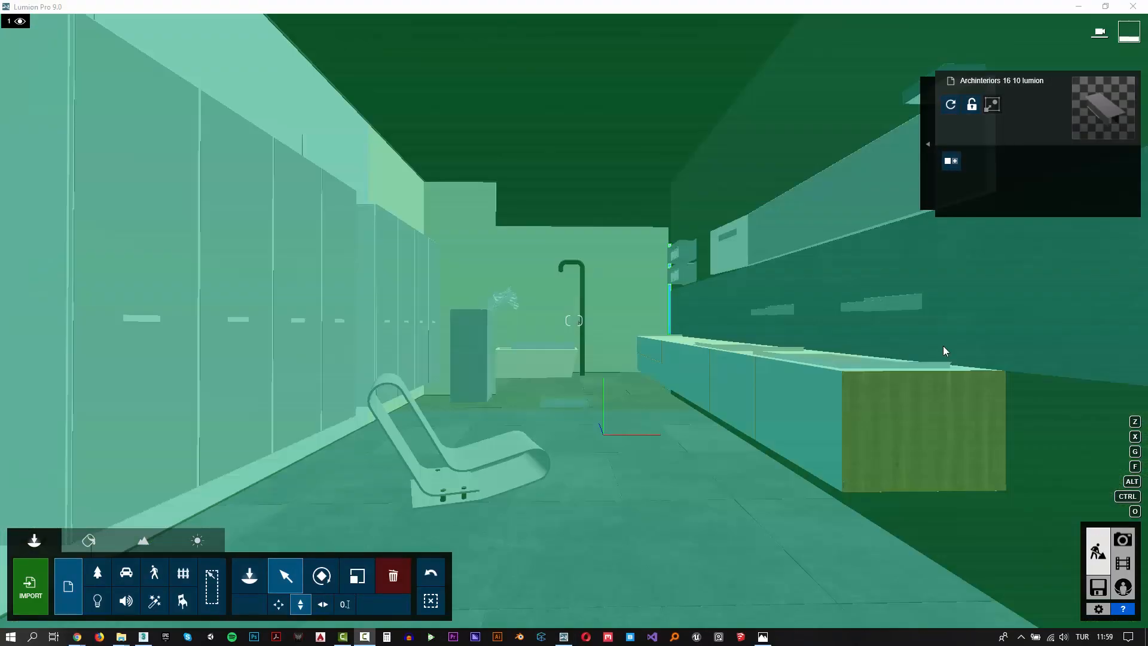
- Open the material editor and view the bathroom model from outside and inside
{"action": "left_click", "coordinate": [89, 540]}
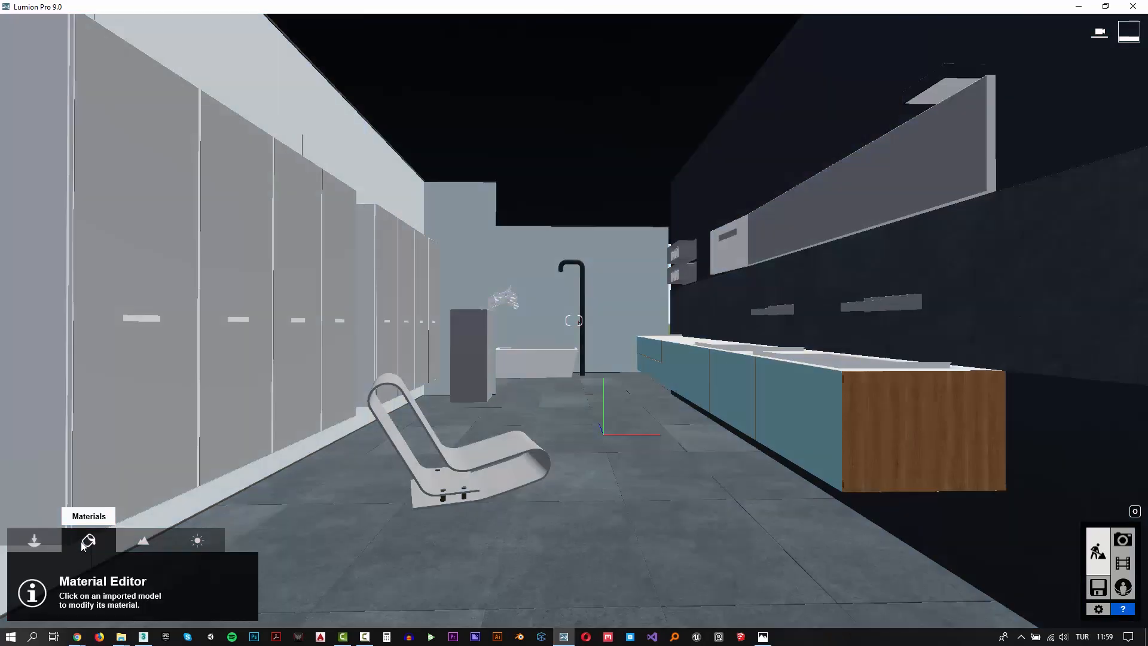
{"action": "key", "text": "s"}
{"action": "key", "text": "s"}
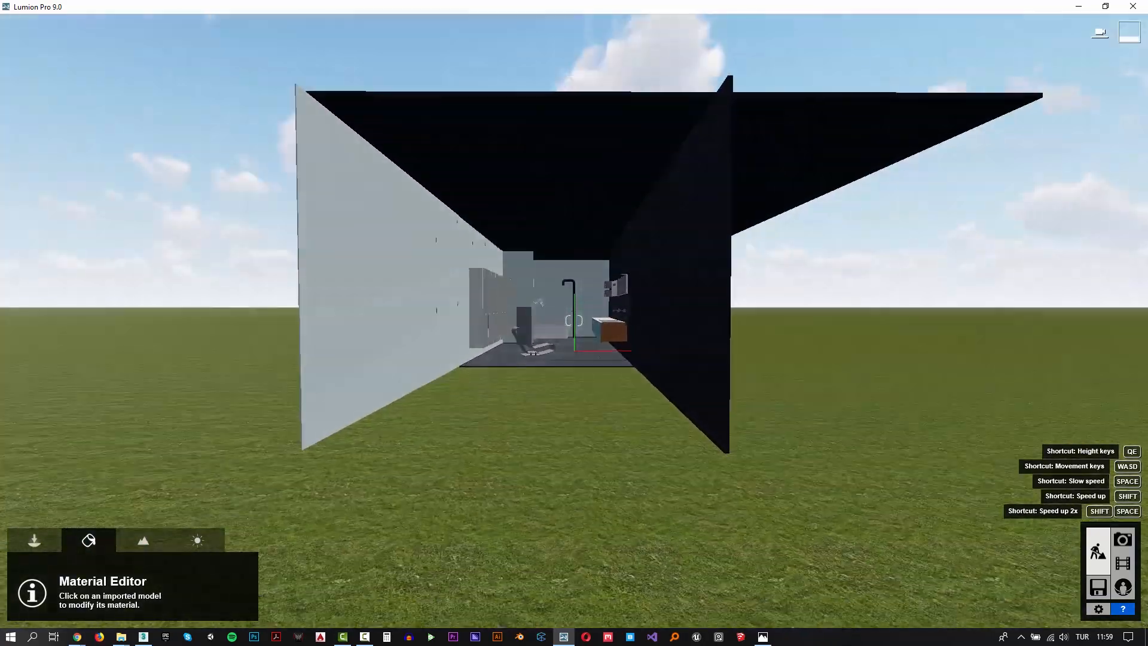
{"action": "key", "text": "w"}
{"action": "right_click_drag", "start_coordinate": [573, 321], "coordinate": [513, 320]}
{"action": "key", "text": "w"}
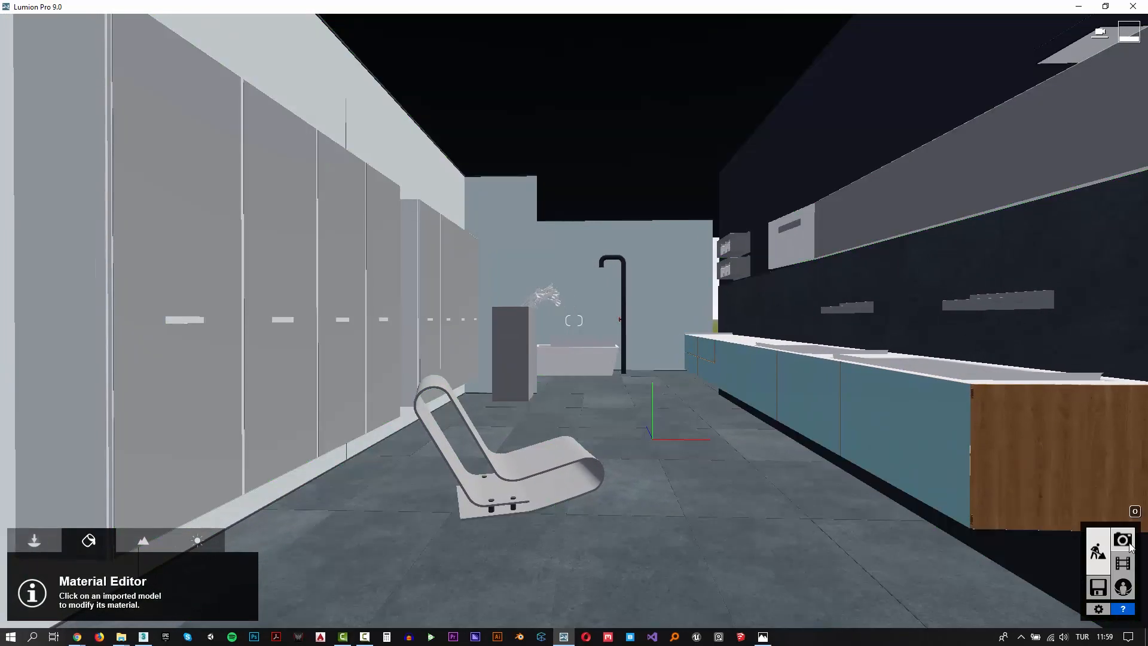
- Switch to photo mode, set the camera's focal length to about 38 mm and pull back to frame the bathroom
{"action": "left_click", "coordinate": [1123, 541]}
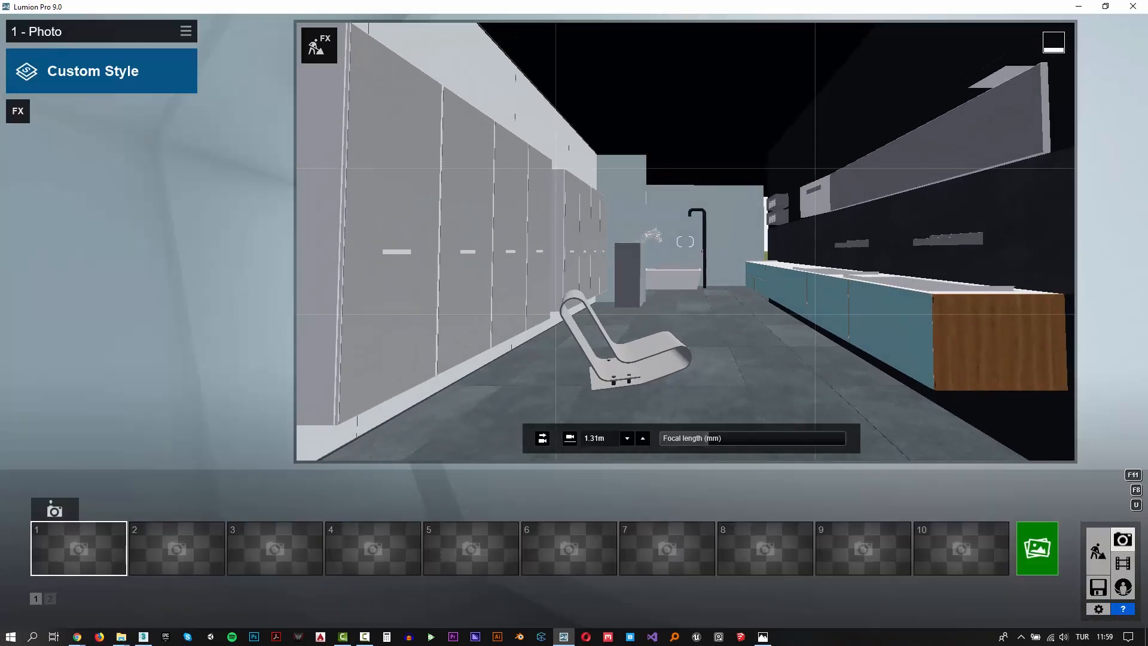
{"action": "left_click", "coordinate": [745, 437]}
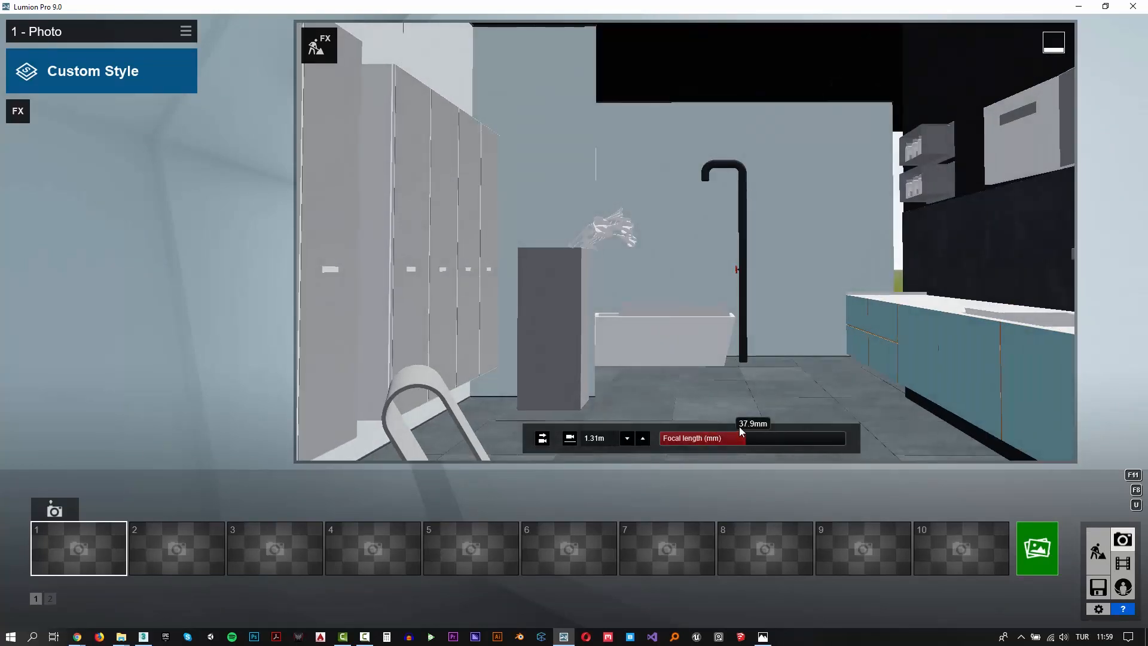
{"action": "scroll", "coordinate": [730, 412], "scroll_direction": "down", "scroll_amount": 2}
{"action": "right_click_drag", "start_coordinate": [730, 411], "coordinate": [717, 406]}
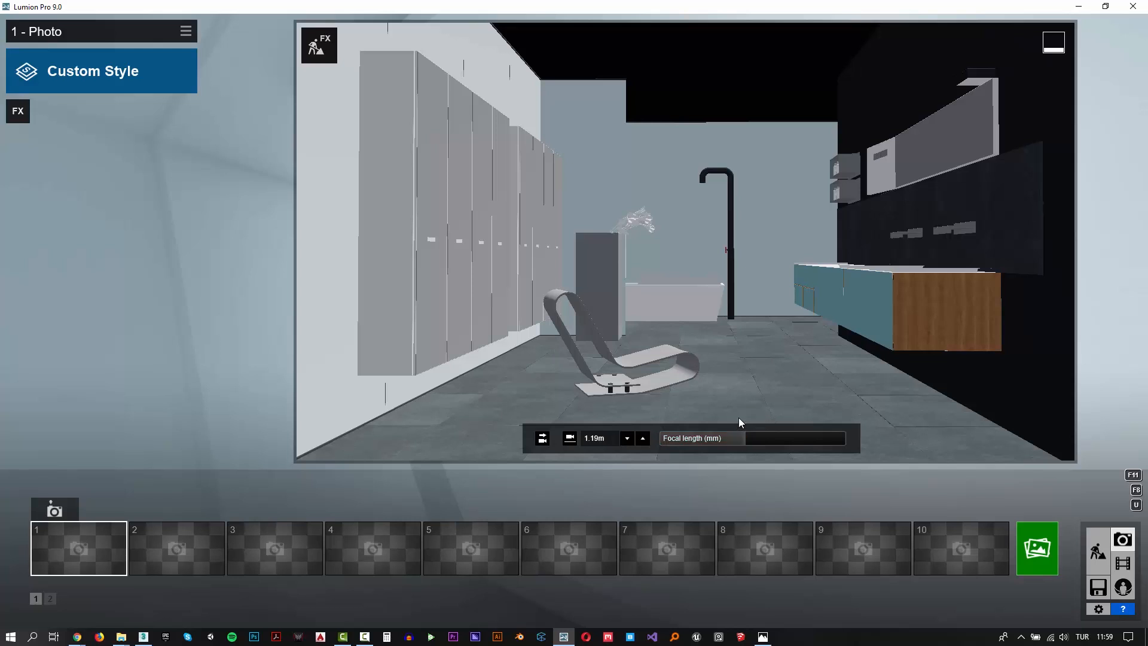
{"action": "left_click", "coordinate": [743, 440]}
- Adjust the camera to a 1.37 m eye level looking toward the bathtub and store the view in photo slot 1
{"action": "key", "text": "q"}
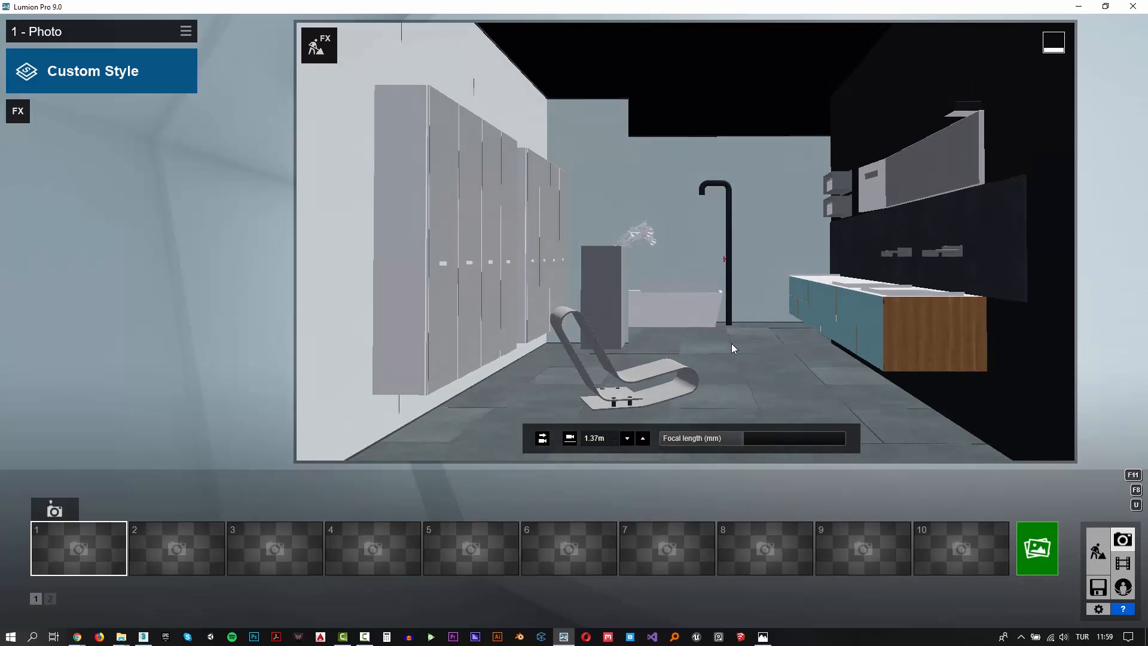
{"action": "mouse_move", "coordinate": [730, 343]}
{"action": "right_mouse_down"}
{"action": "mouse_move", "coordinate": [717, 336]}
{"action": "mouse_move", "coordinate": [728, 334]}
{"action": "right_mouse_up"}
{"action": "key", "text": "e"}
{"action": "key", "text": "q"}
{"action": "key", "text": "w"}
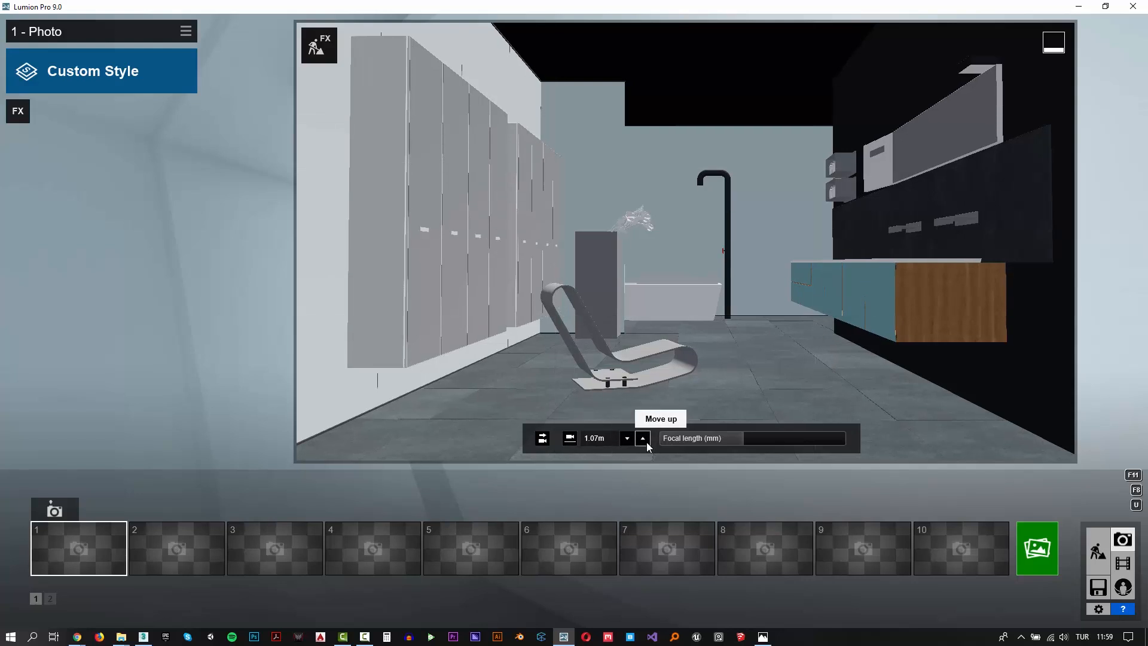
{"action": "left_click", "coordinate": [647, 443]}
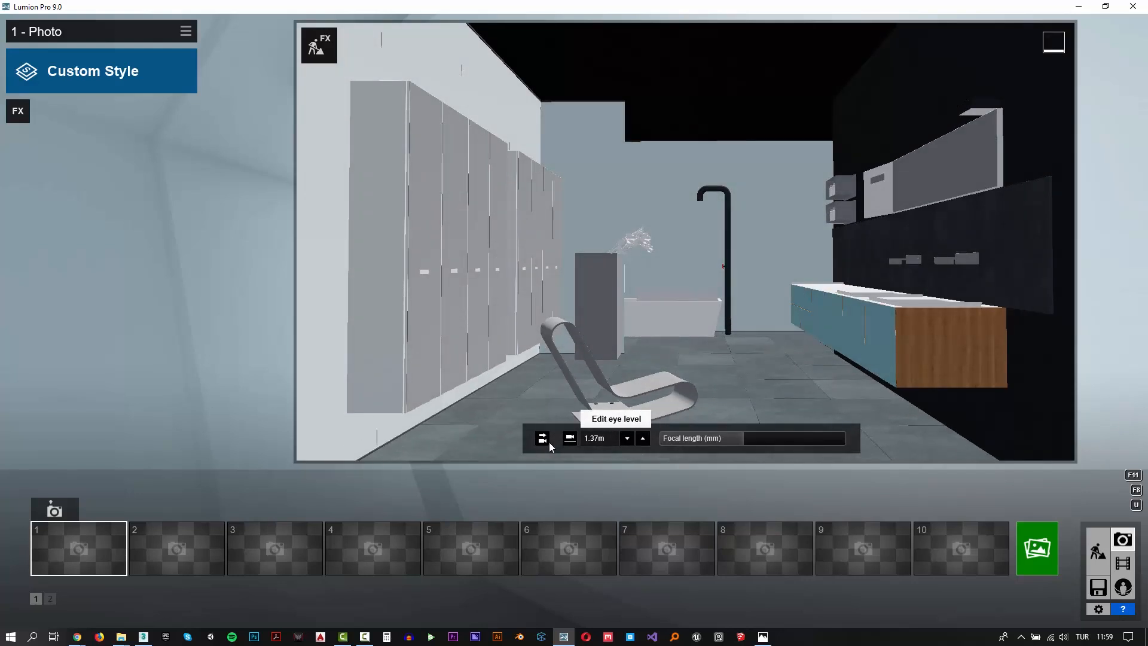
{"action": "left_click", "coordinate": [55, 509]}
- Add the 2-Point Perspective camera effect to the first photo
{"action": "left_click", "coordinate": [18, 111]}
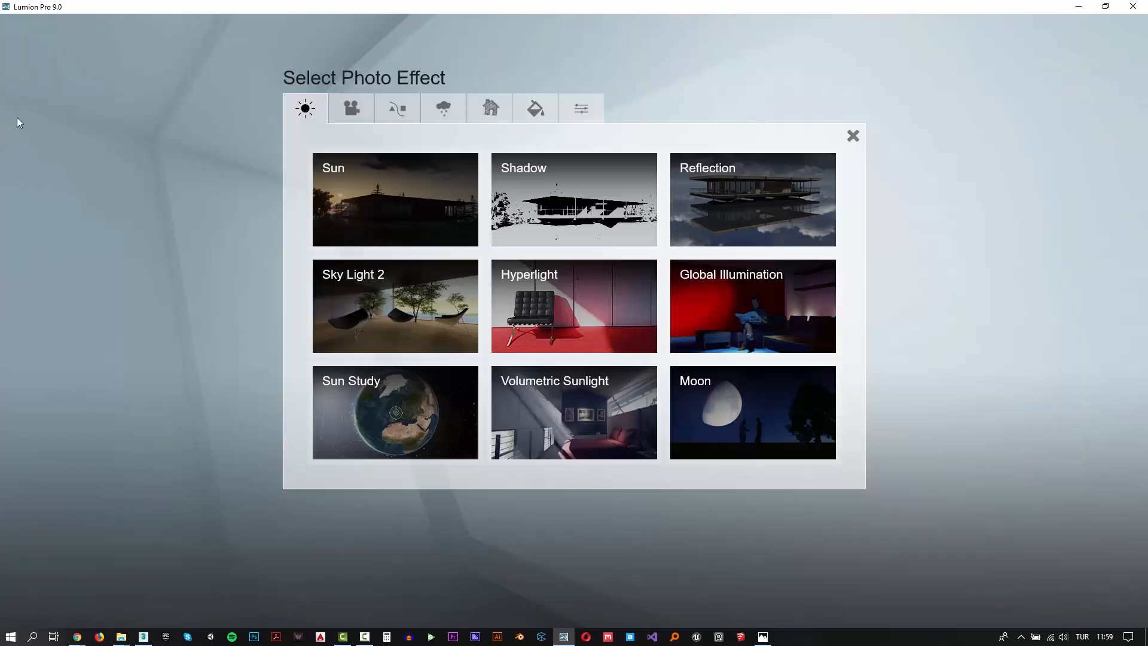
{"action": "left_click", "coordinate": [352, 111]}
{"action": "left_click", "coordinate": [780, 211]}
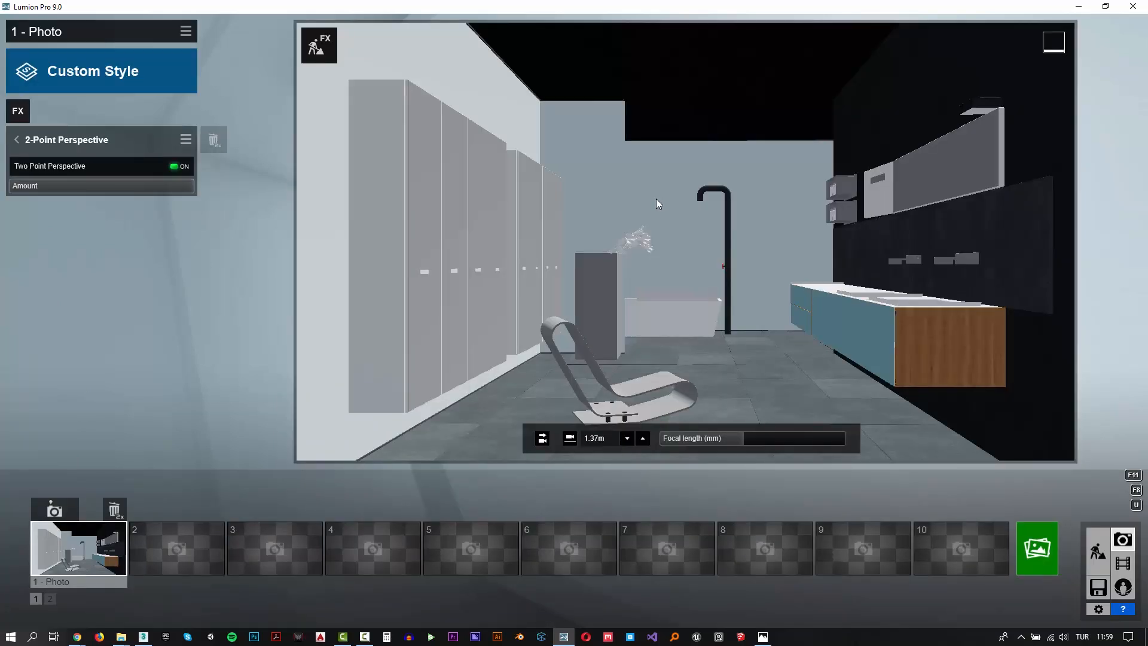
- Render the current shot at Desktop size, 1920x1080, and save it as 1.jpg in the parent folder of ArchInt_V16_10
{"action": "left_click", "coordinate": [1037, 548]}
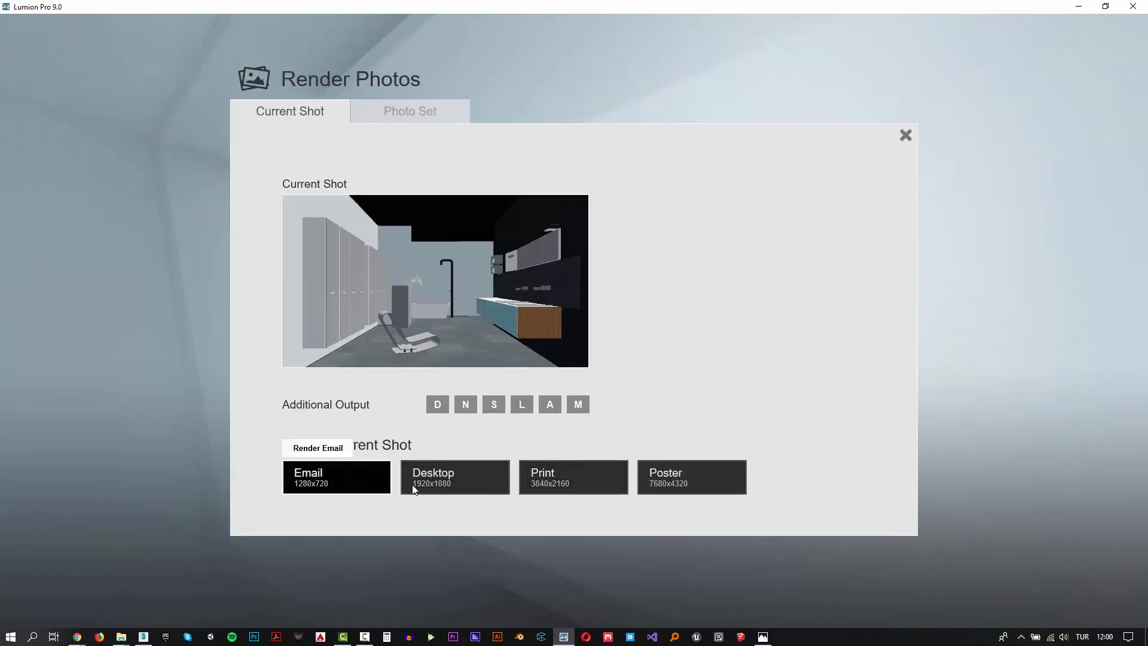
{"action": "left_click", "coordinate": [439, 486]}
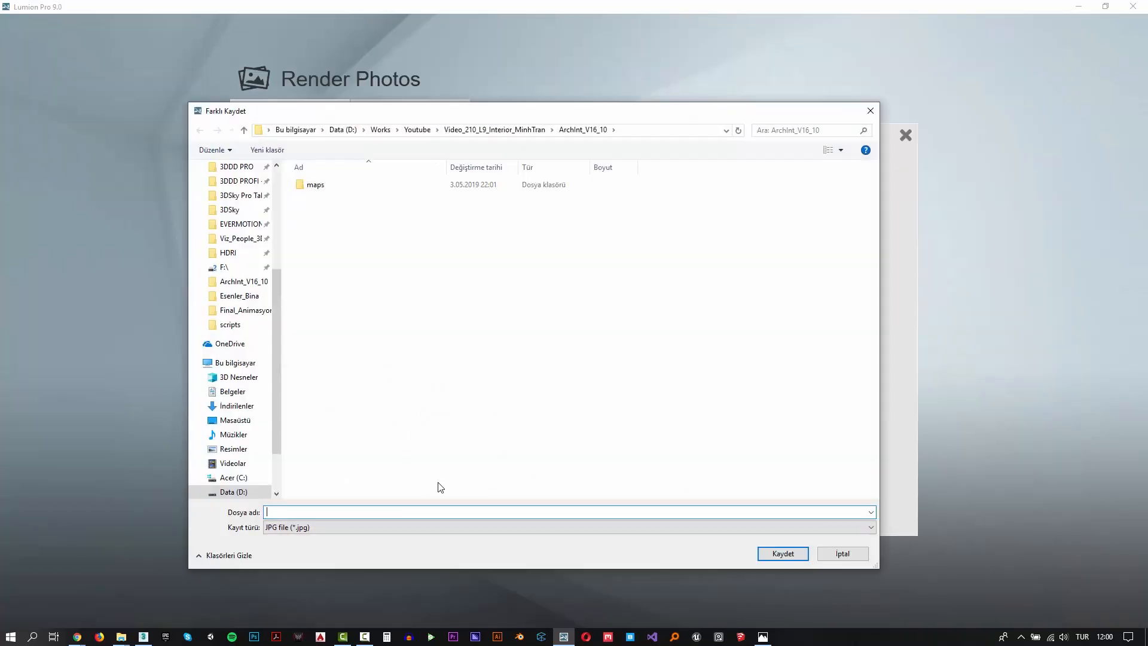
{"action": "scroll", "coordinate": [234, 240], "scroll_direction": "up", "scroll_amount": 5}
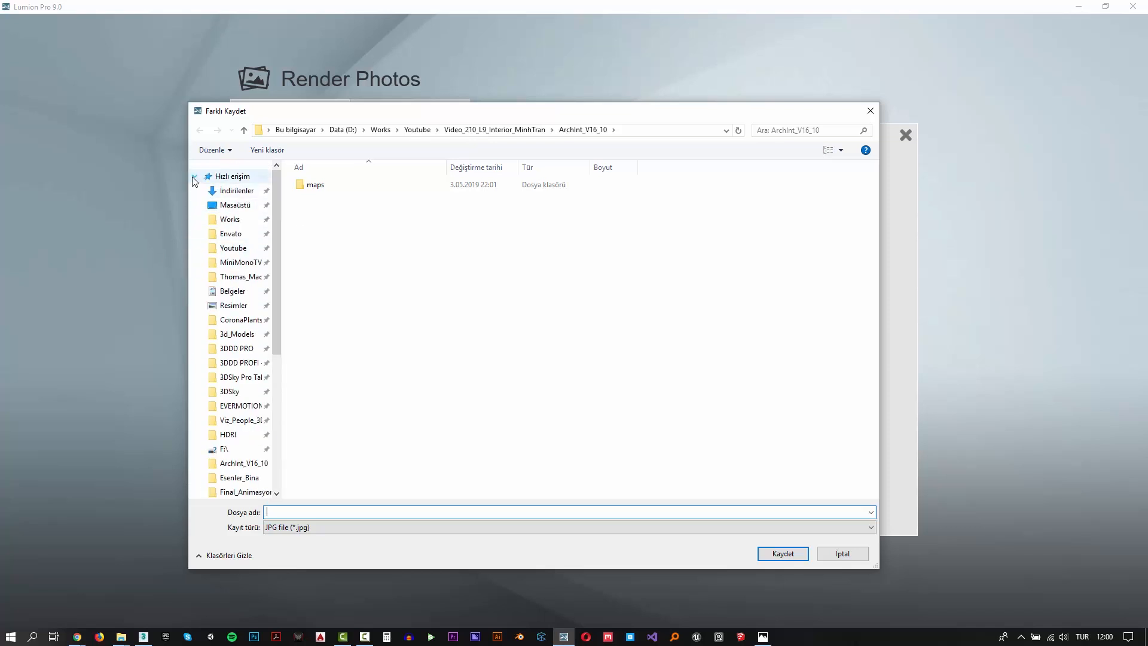
{"action": "left_click", "coordinate": [195, 176]}
{"action": "left_click", "coordinate": [489, 133]}
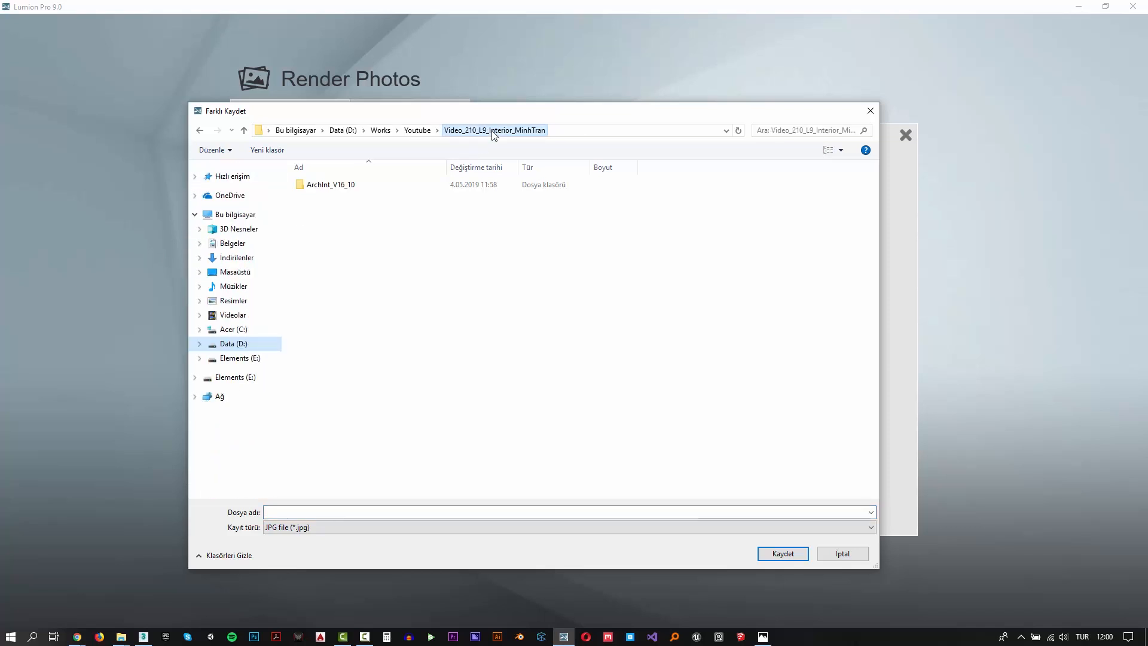
{"action": "left_click", "coordinate": [385, 511]}
{"action": "key", "text": "Return"}
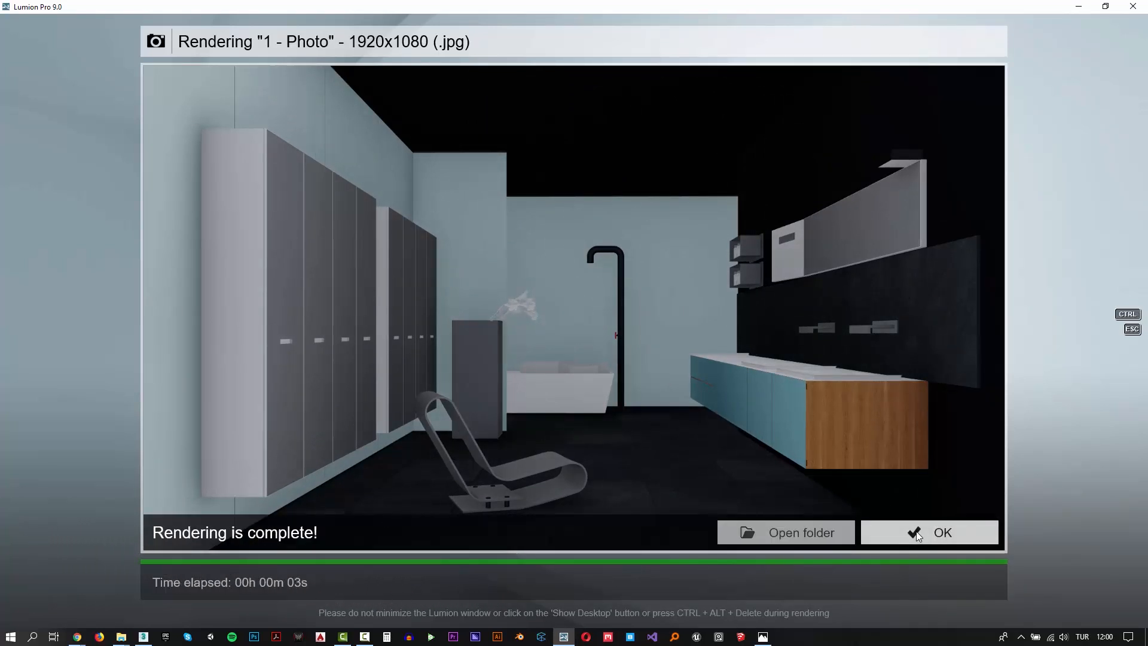
{"action": "left_click", "coordinate": [915, 531]}
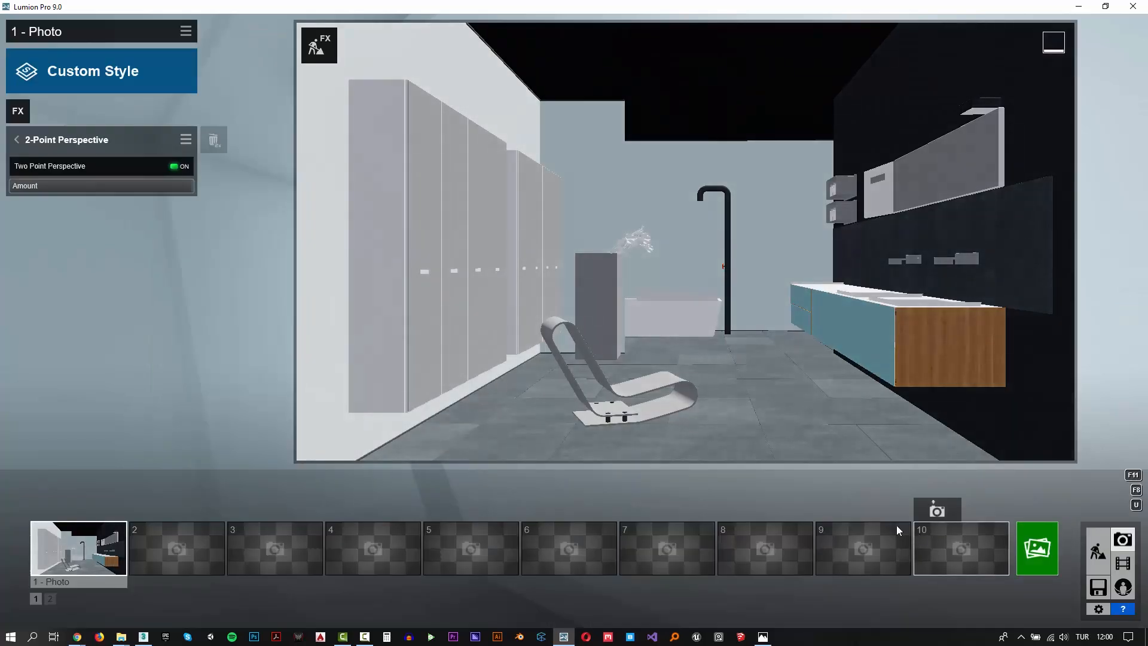
- Apply the Interior style to the photo and render the current shot at 1920x1080 as 2.jpg
{"action": "left_click", "coordinate": [135, 74]}
{"action": "left_click", "coordinate": [728, 216]}
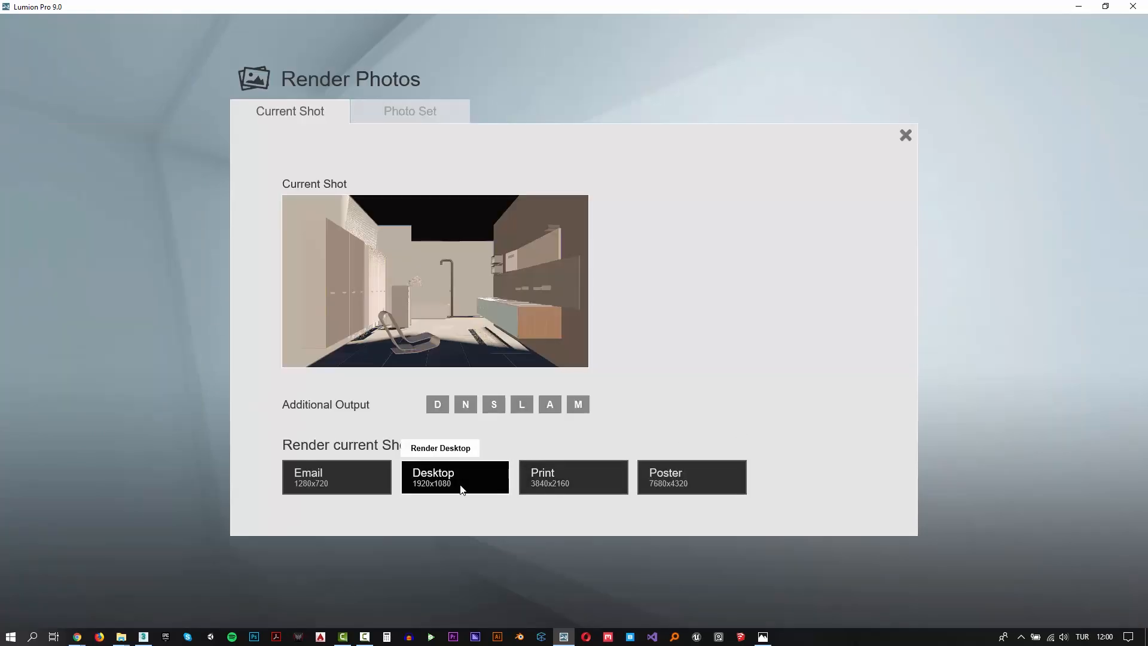
{"action": "left_click", "coordinate": [463, 487]}
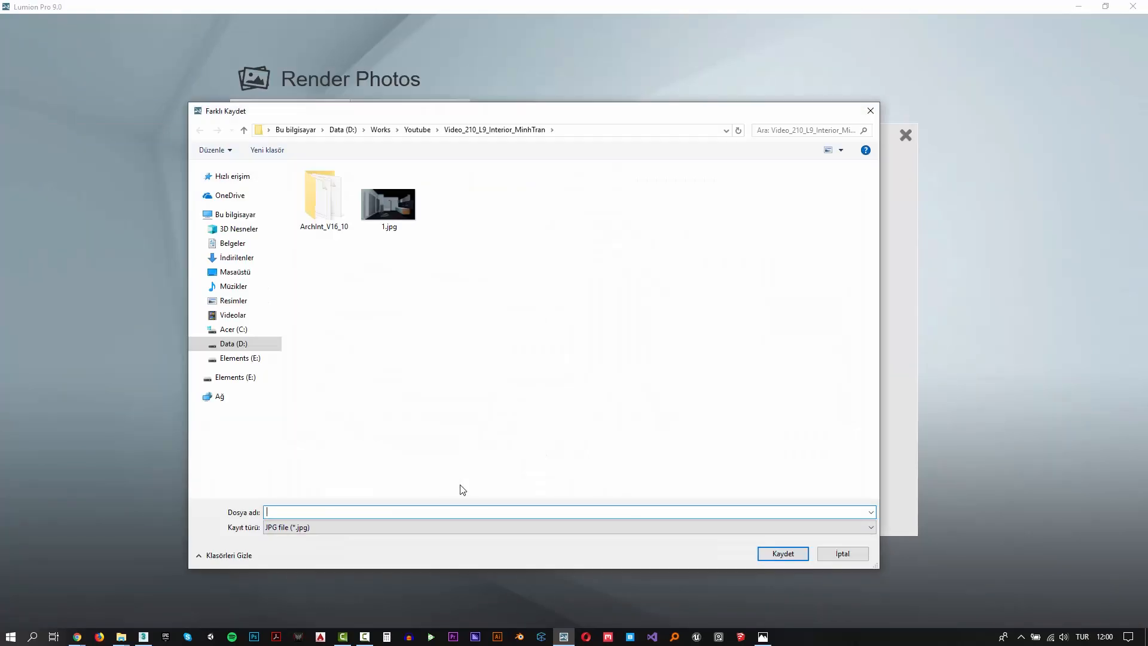
{"action": "type", "text": "2"}
{"action": "key", "text": "Return"}
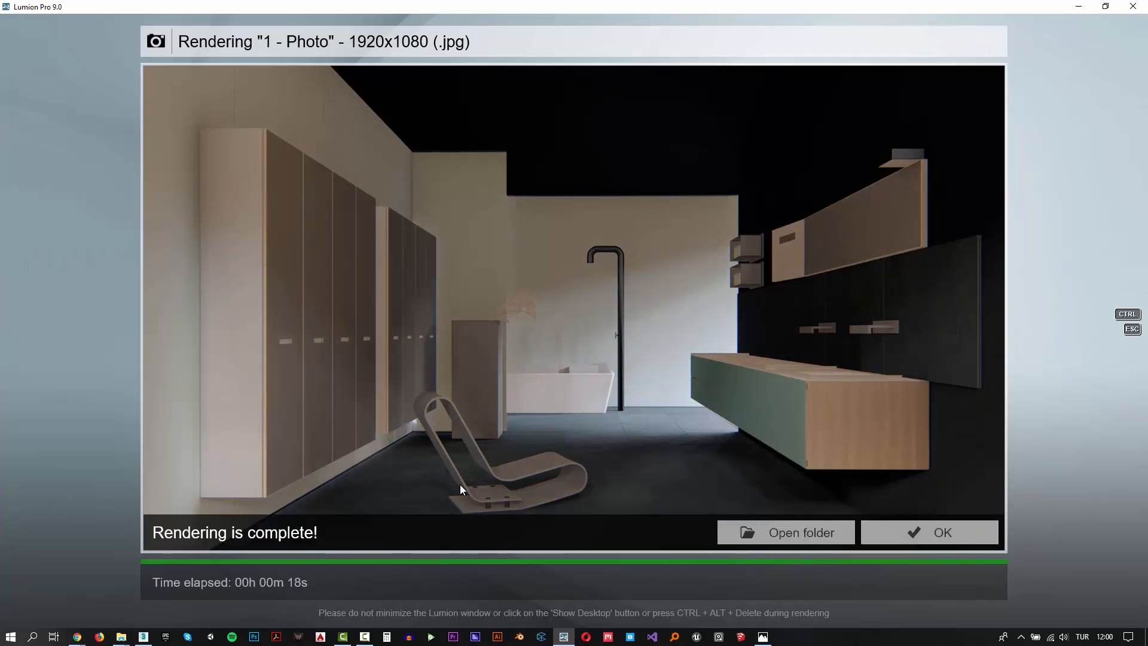
{"action": "left_click", "coordinate": [905, 543]}
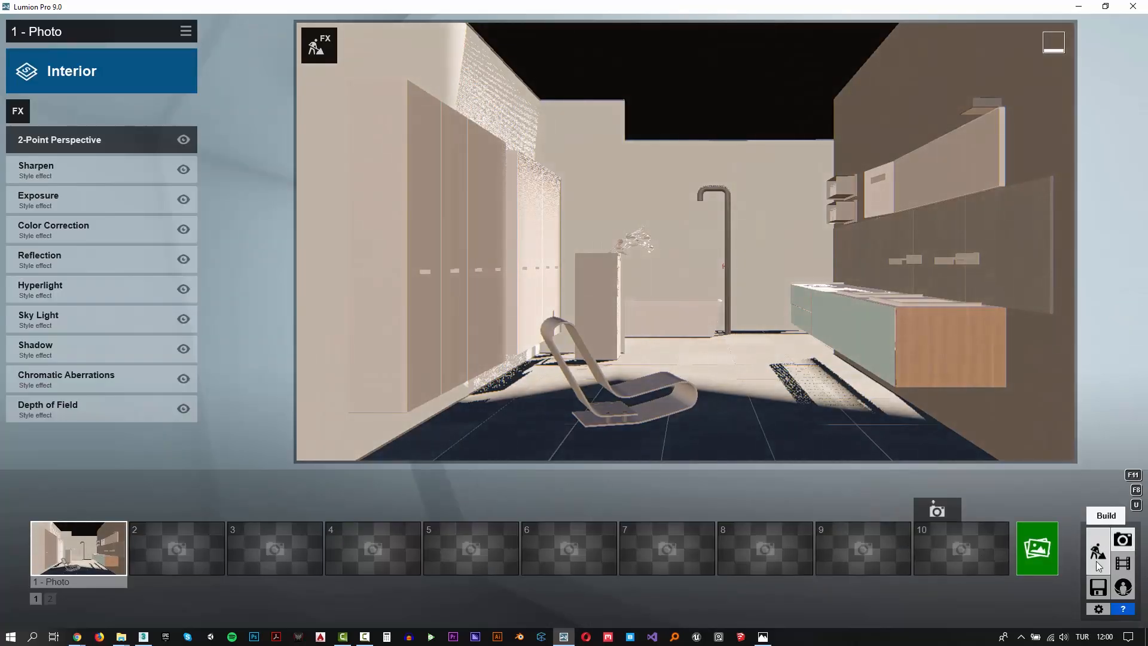
- Return to build mode and assign the Standard material with a gloss of 0.4 to both floor tile materials
{"action": "left_click", "coordinate": [1097, 553]}
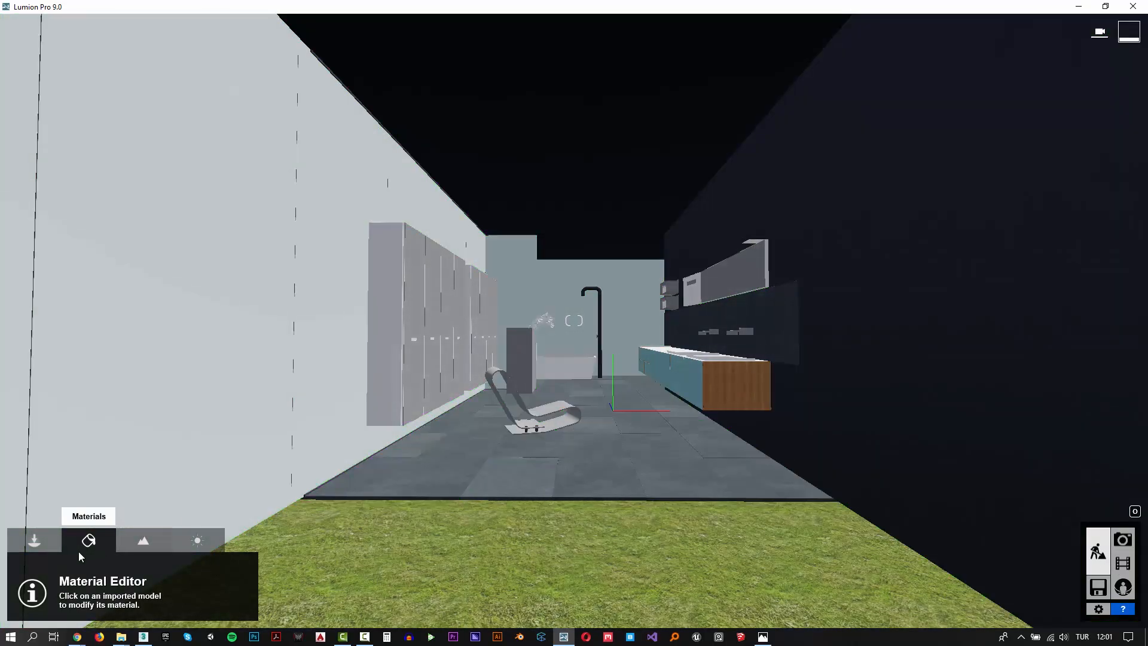
{"action": "left_click", "coordinate": [582, 486]}
{"action": "left_click", "coordinate": [49, 385]}
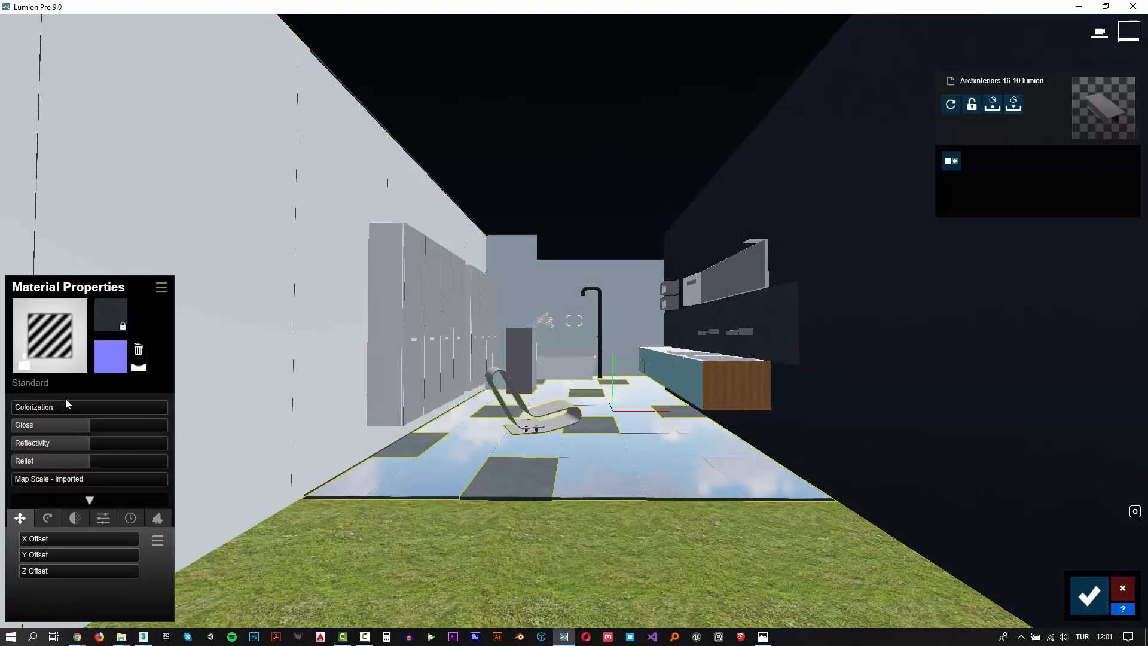
{"action": "left_click_drag", "start_coordinate": [60, 425], "coordinate": [47, 429]}
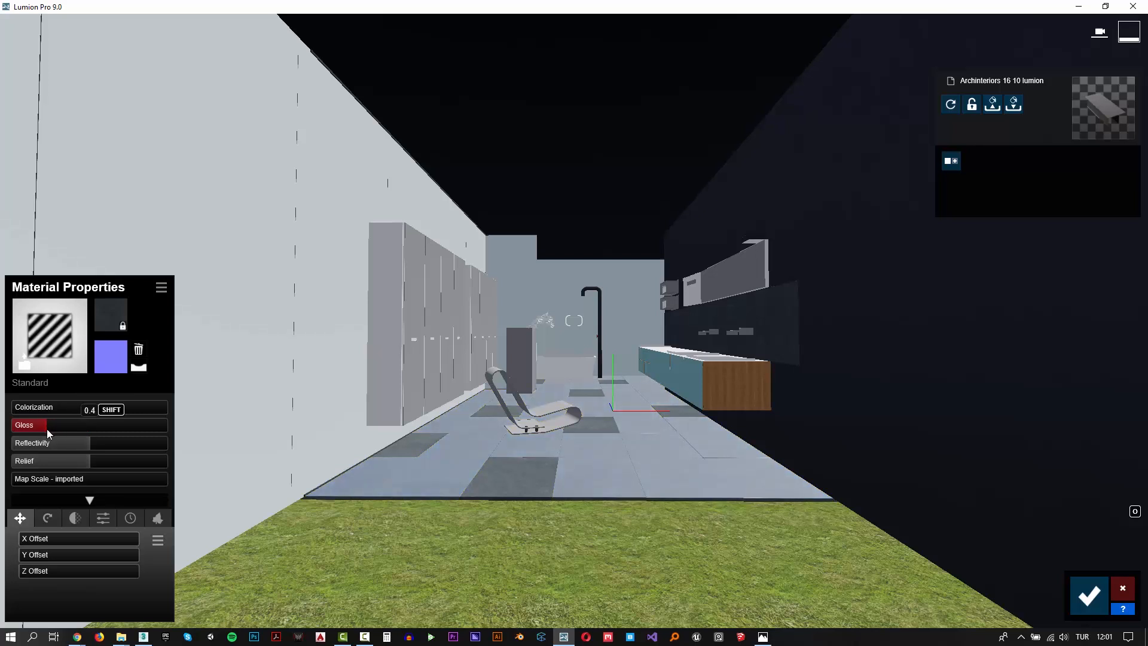
{"action": "left_click", "coordinate": [543, 472]}
{"action": "left_click", "coordinate": [55, 382]}
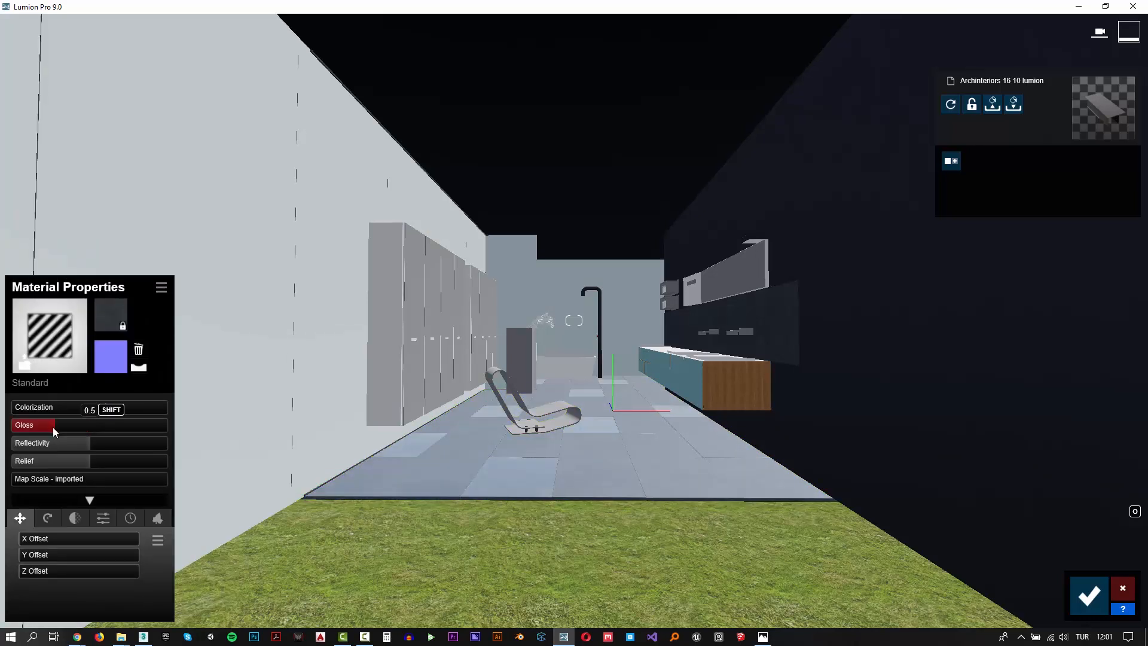
{"action": "left_click_drag", "start_coordinate": [48, 428], "coordinate": [45, 427]}
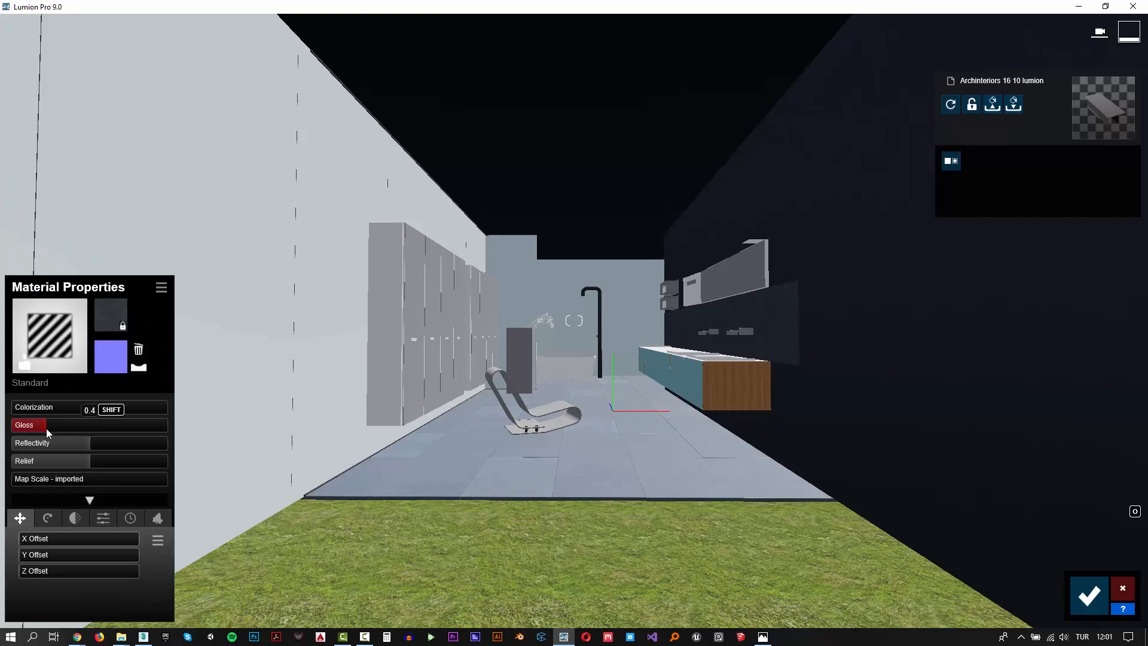
- Assign the custom Glass material to the curved lounge chair
{"action": "key", "text": "w"}
{"action": "left_click", "coordinate": [472, 419]}
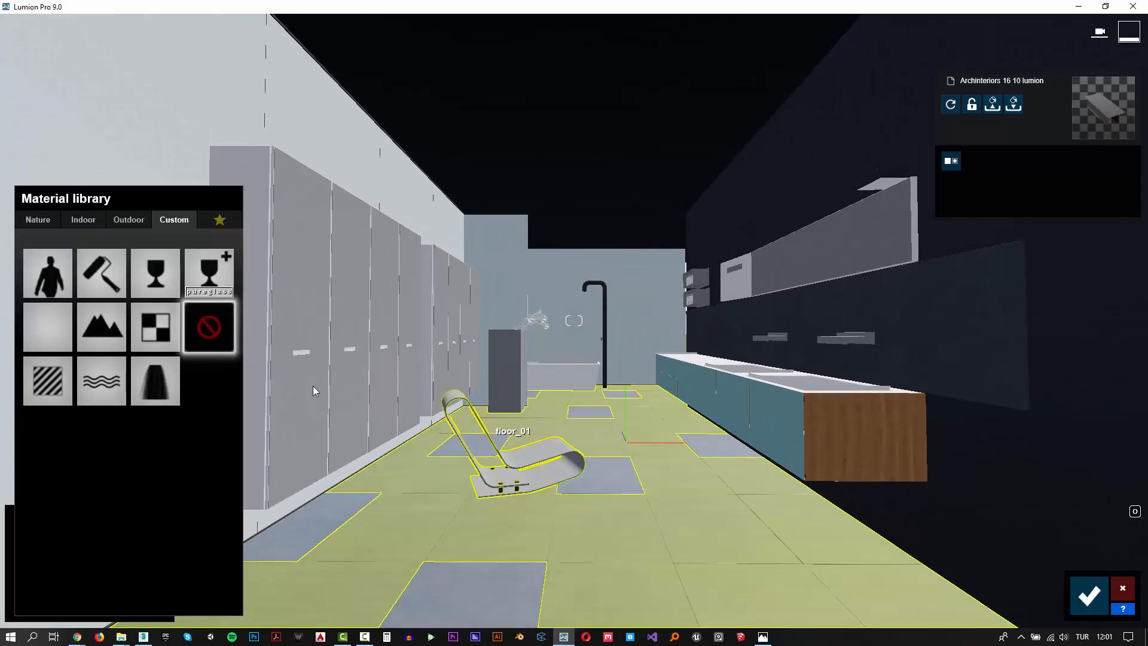
{"action": "left_click", "coordinate": [164, 267]}
- Apply the Chrome material from the indoor metals to the bolts of the glass chair
{"action": "key", "text": "w"}
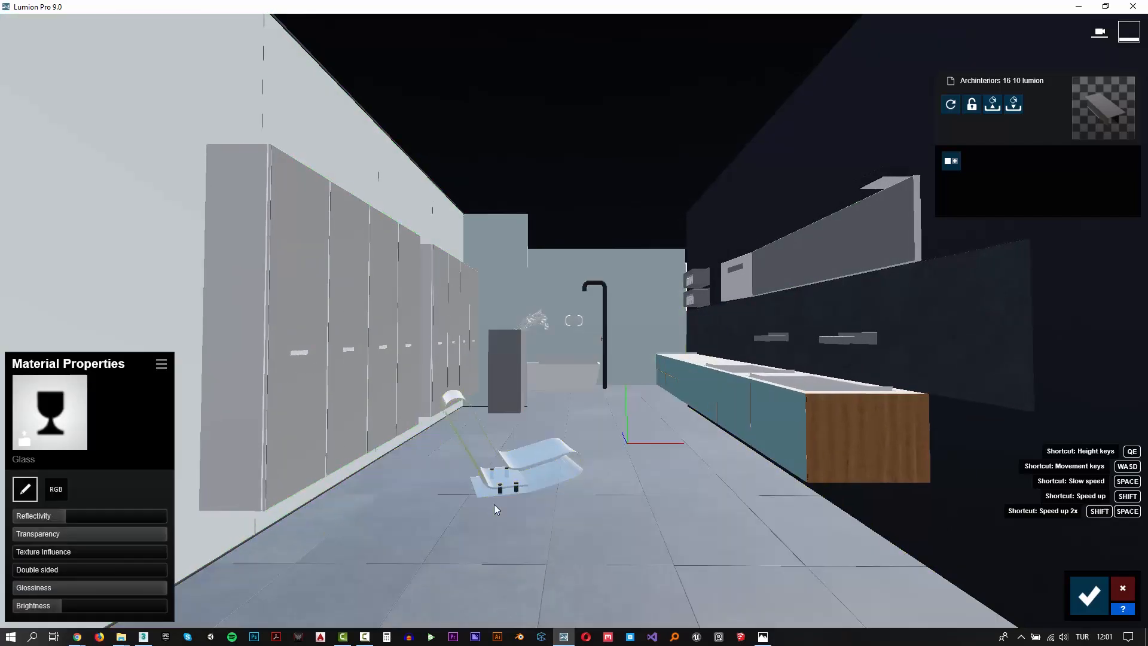
{"action": "right_click_drag", "start_coordinate": [494, 503], "coordinate": [467, 597]}
{"action": "key", "text": "w"}
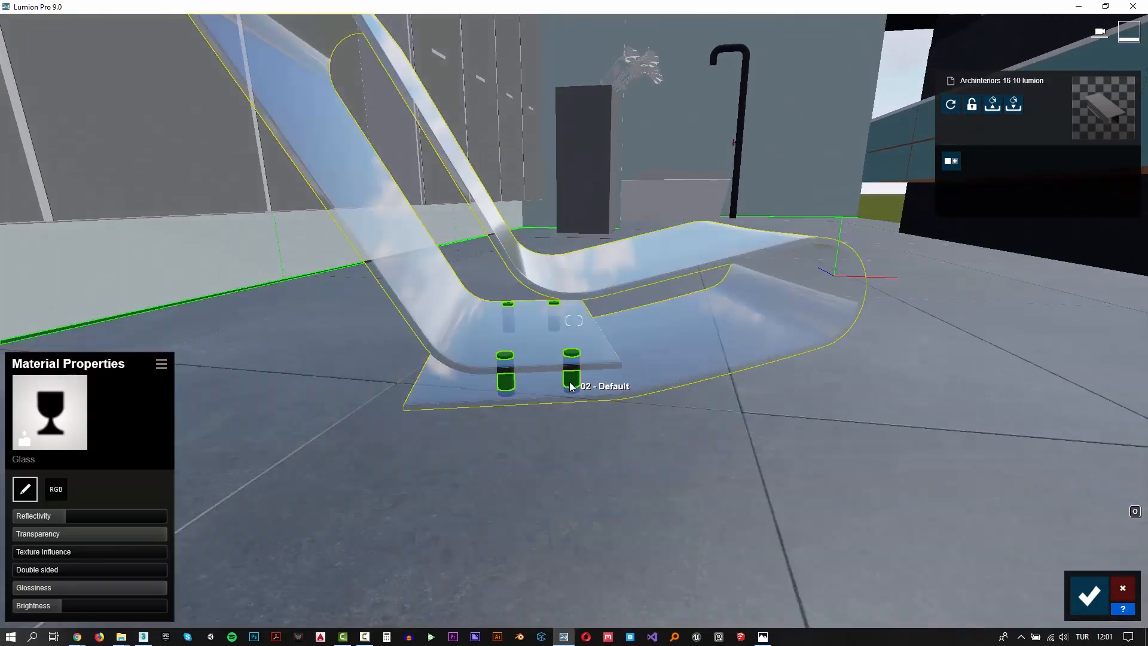
{"action": "left_click", "coordinate": [568, 373]}
{"action": "left_click", "coordinate": [76, 221]}
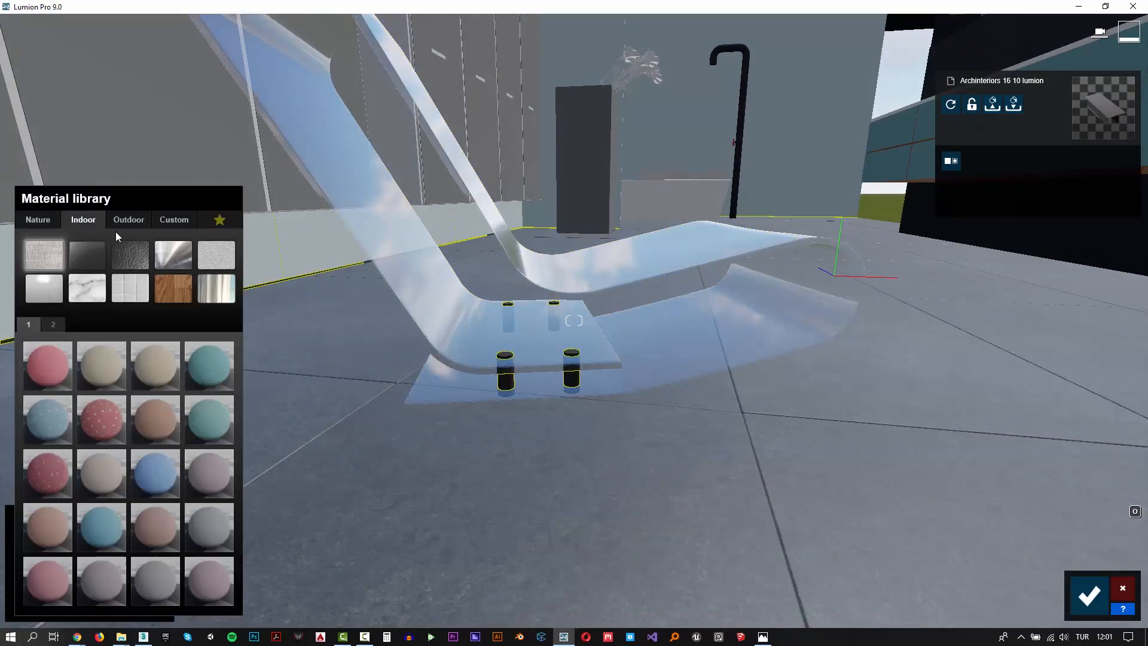
{"action": "left_click", "coordinate": [186, 258]}
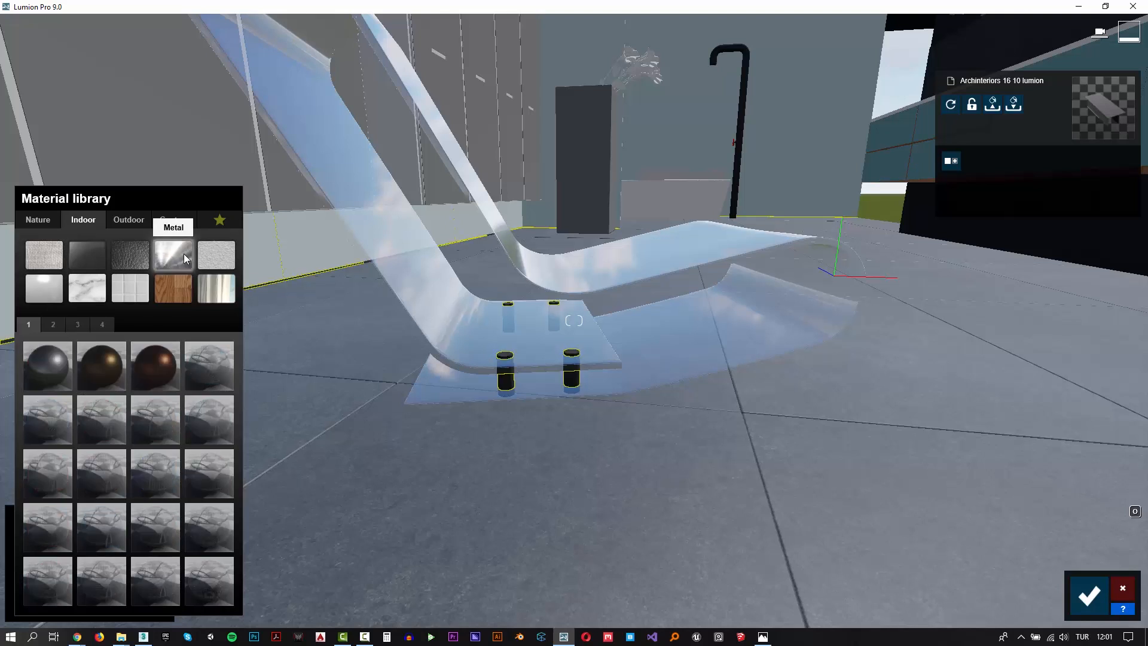
{"action": "left_click", "coordinate": [53, 324]}
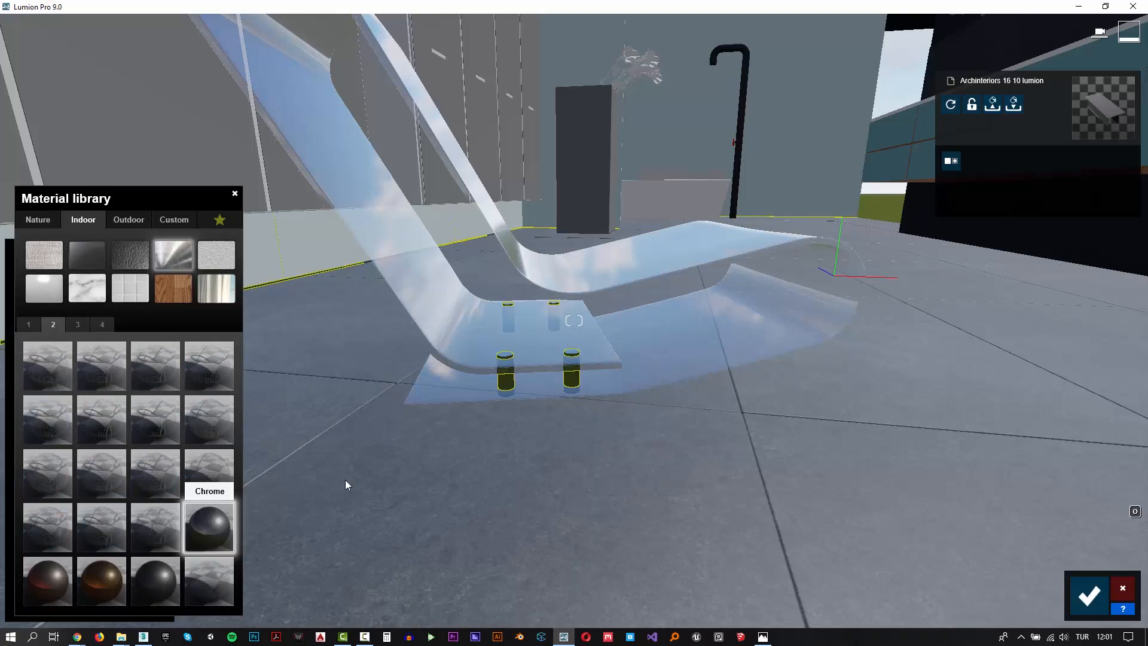
- Apply the indoor Chrome metal to the tall wall cabinet doors
{"action": "right_click_drag", "start_coordinate": [345, 480], "coordinate": [334, 502]}
{"action": "key", "text": "s"}
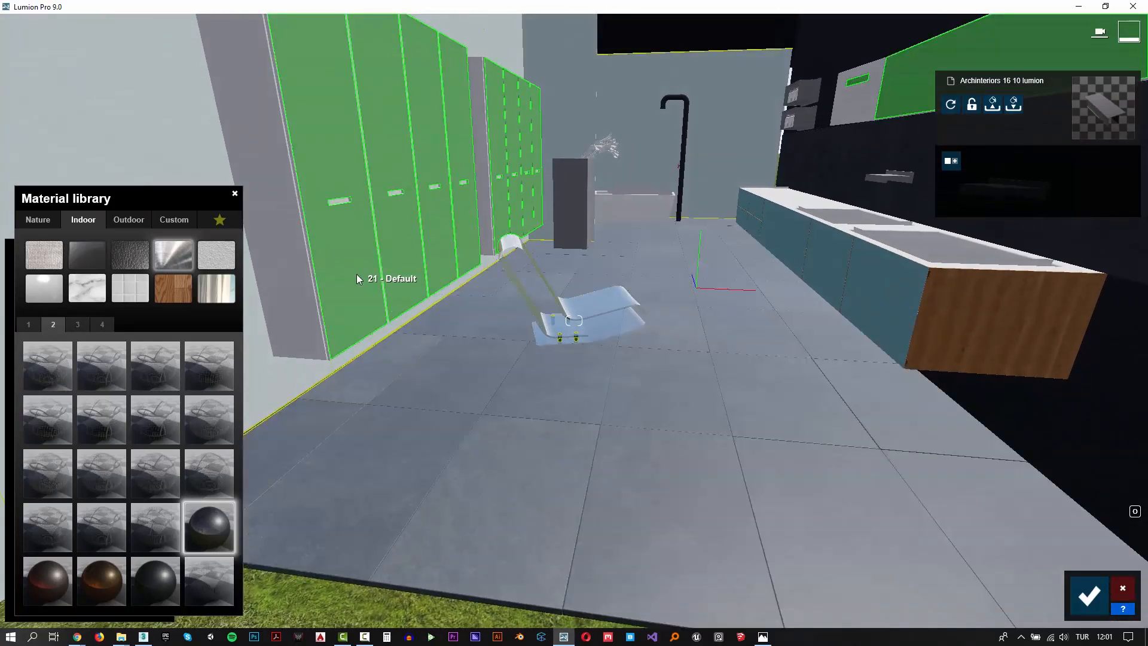
{"action": "left_click", "coordinate": [174, 219]}
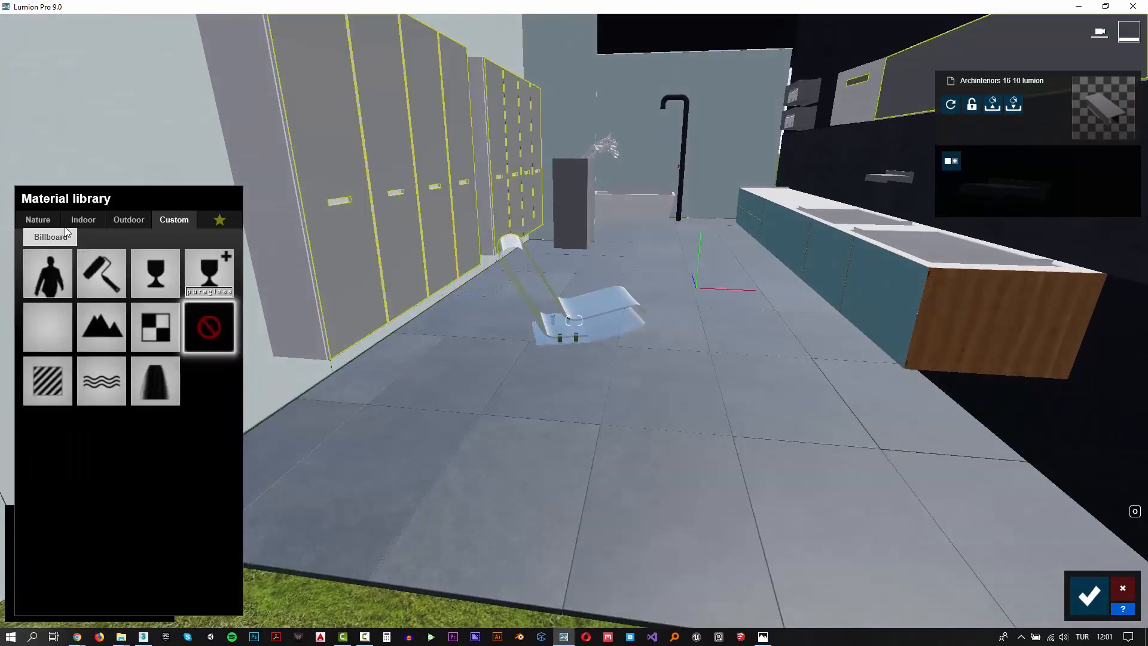
{"action": "left_click", "coordinate": [83, 219]}
{"action": "left_click", "coordinate": [173, 255]}
{"action": "left_click", "coordinate": [53, 324]}
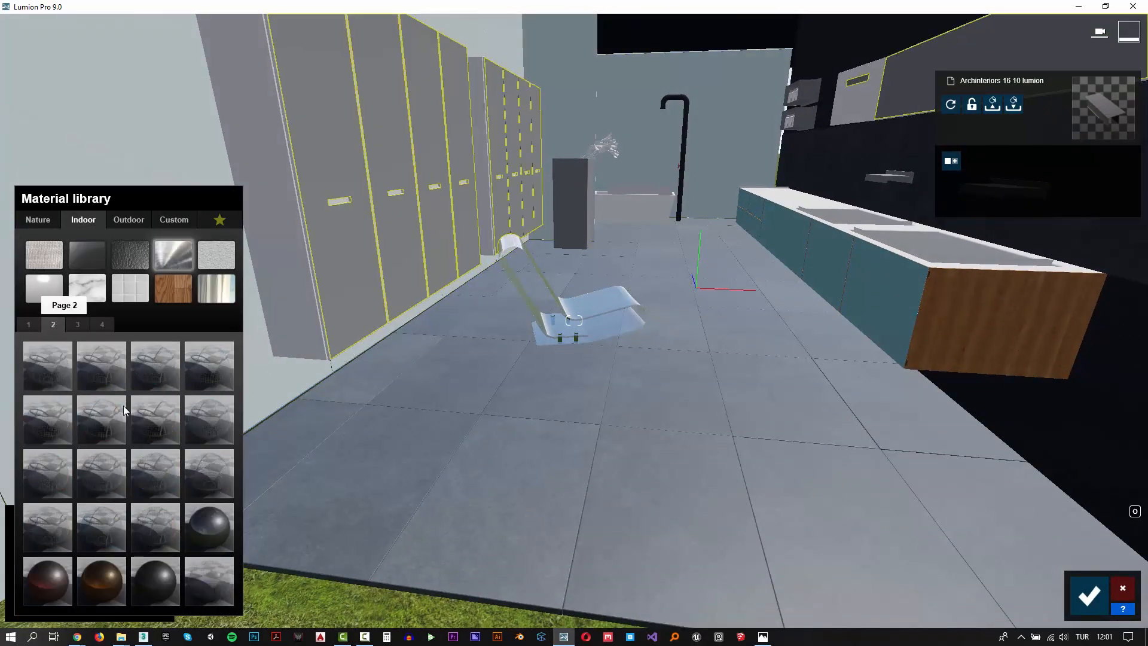
{"action": "left_click", "coordinate": [205, 526]}
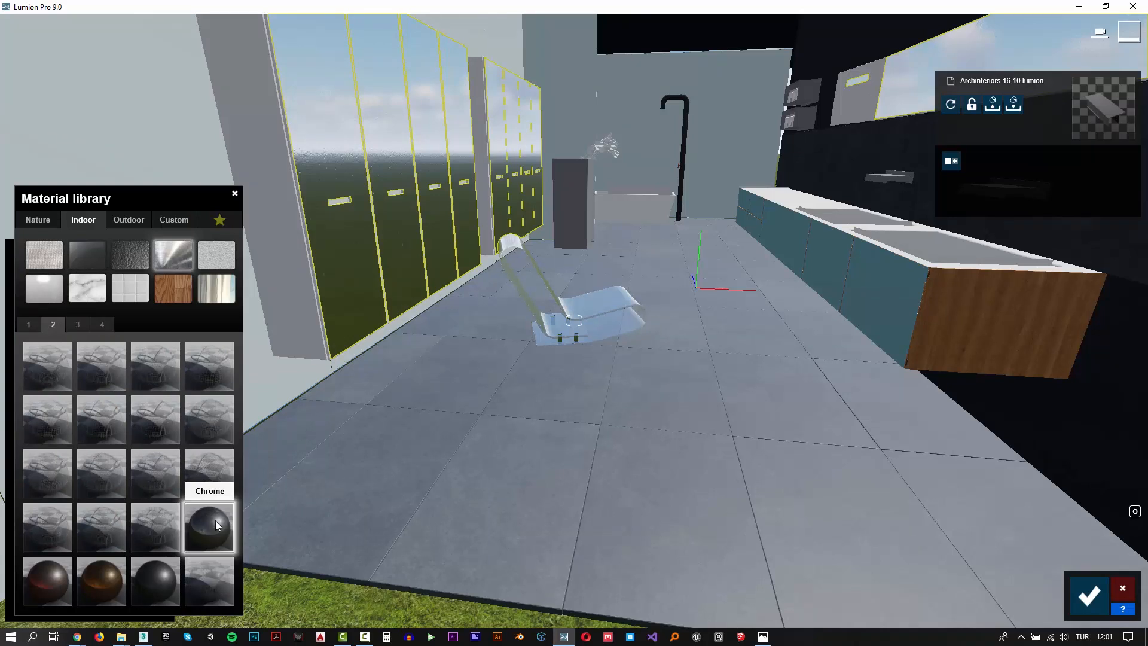
- Change the tall cabinet doors to the custom Standard material and raise its reflectivity to the maximum
{"action": "left_click", "coordinate": [37, 220]}
{"action": "left_click", "coordinate": [174, 219]}
{"action": "left_click", "coordinate": [46, 378]}
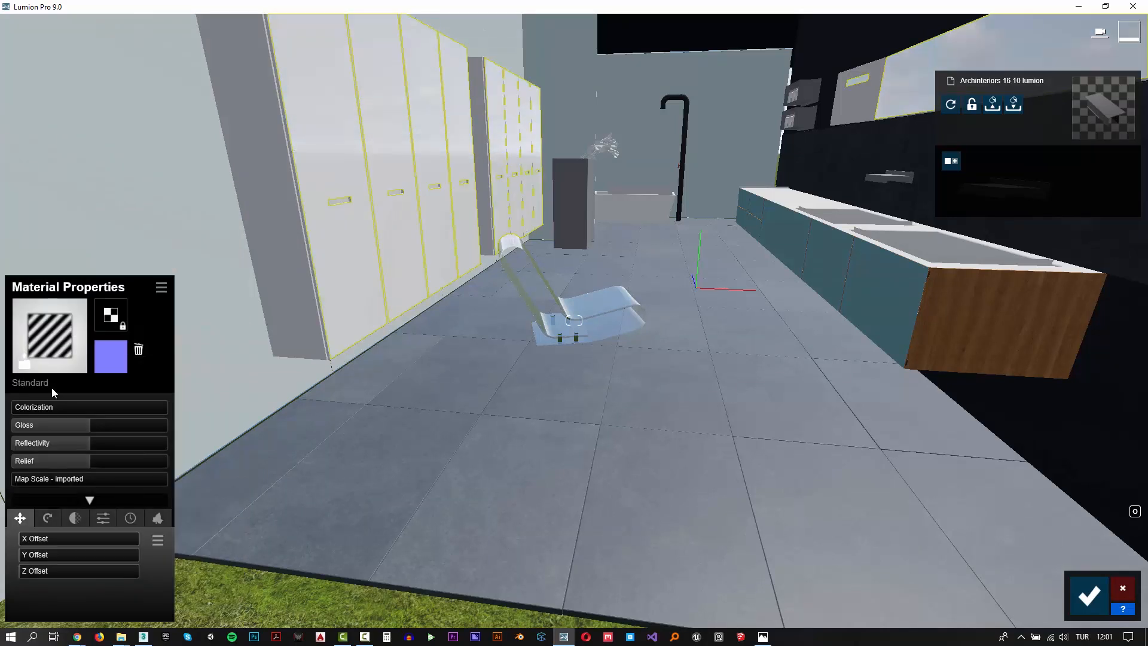
{"action": "left_click_drag", "start_coordinate": [102, 442], "coordinate": [209, 451]}
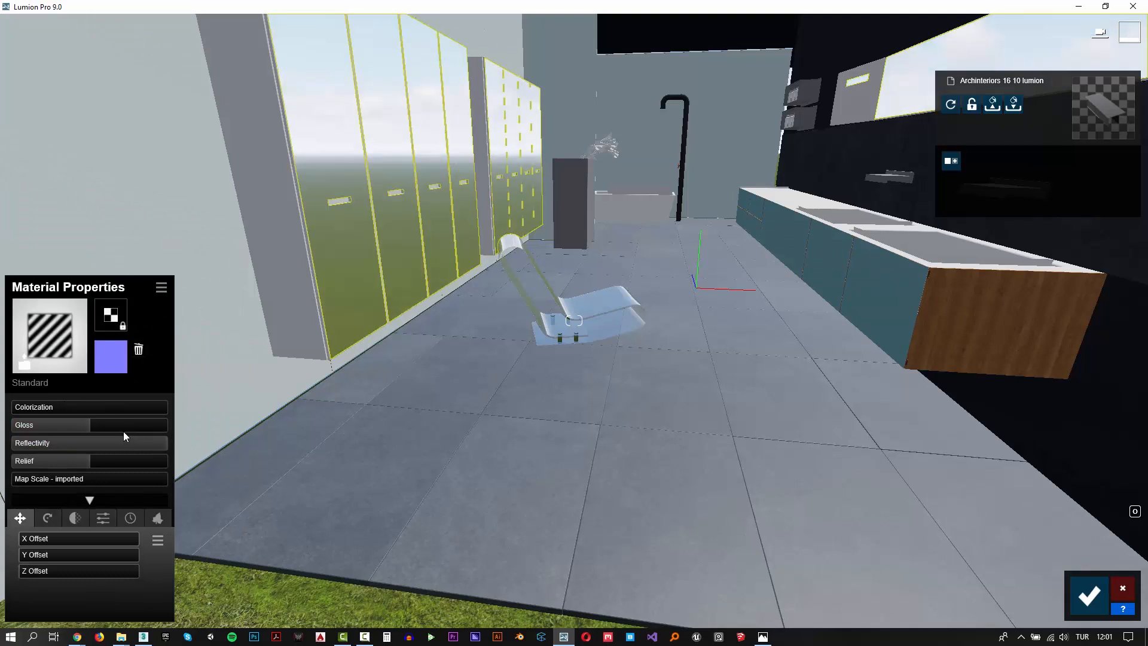
- Raise the tall cabinet doors' gloss to the maximum and tint them with a partial black colorization
{"action": "left_click_drag", "start_coordinate": [118, 428], "coordinate": [127, 432]}
{"action": "left_click_drag", "start_coordinate": [218, 439], "coordinate": [219, 438]}
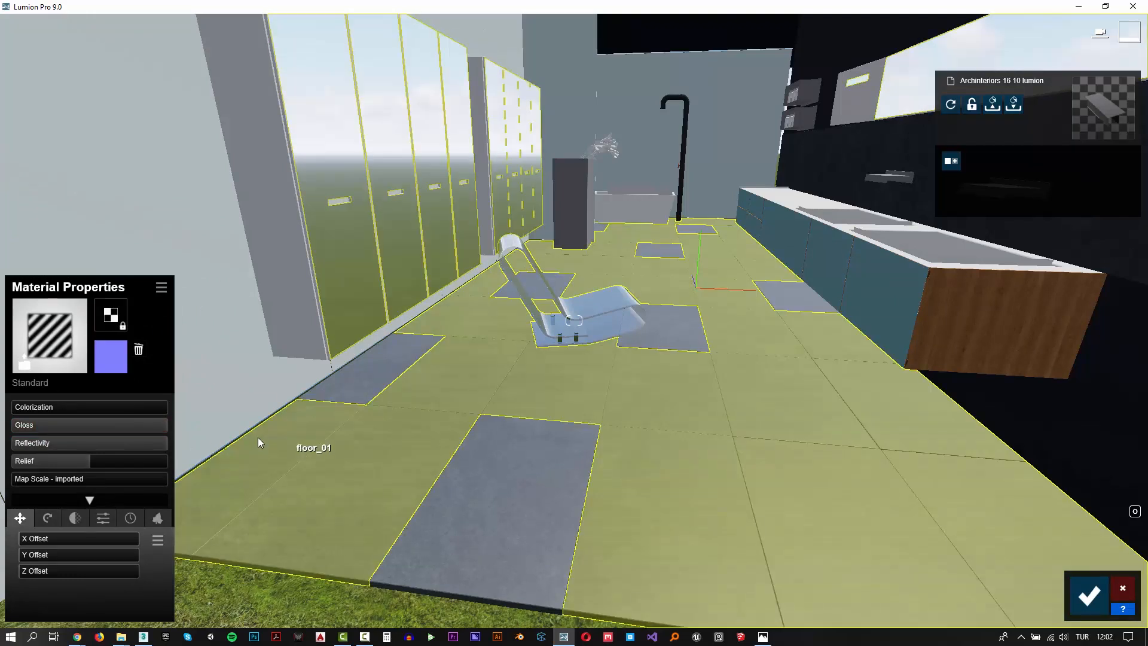
{"action": "left_click", "coordinate": [30, 407]}
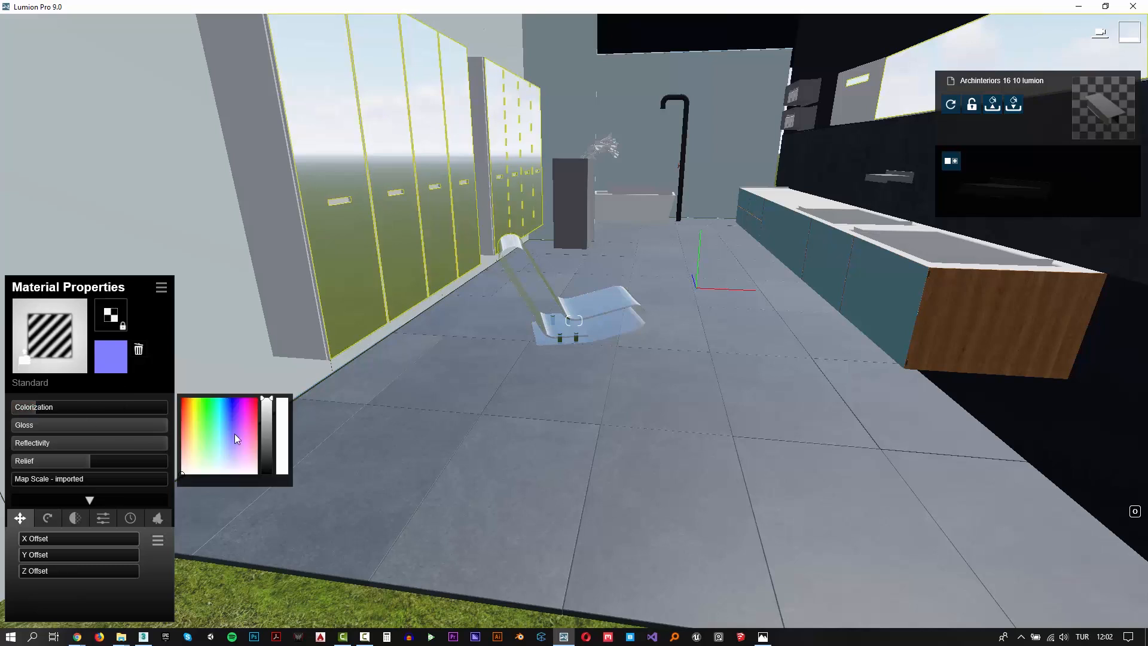
{"action": "left_click_drag", "start_coordinate": [272, 436], "coordinate": [269, 471]}
{"action": "left_click_drag", "start_coordinate": [54, 407], "coordinate": [220, 427]}
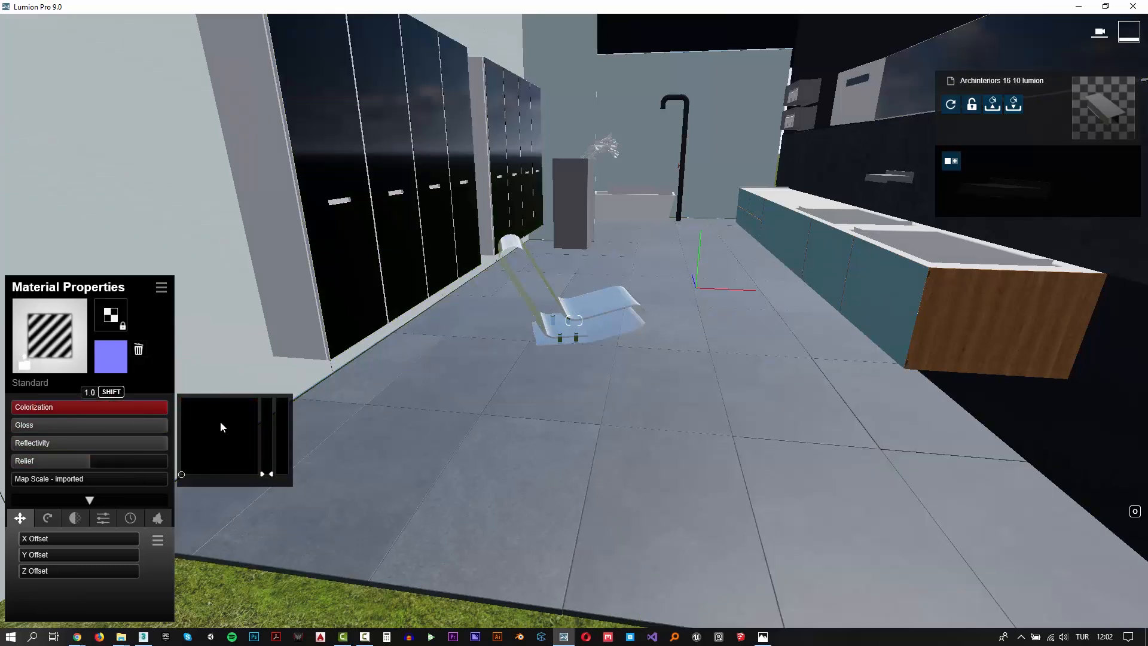
{"action": "left_click_drag", "start_coordinate": [109, 416], "coordinate": [61, 412]}
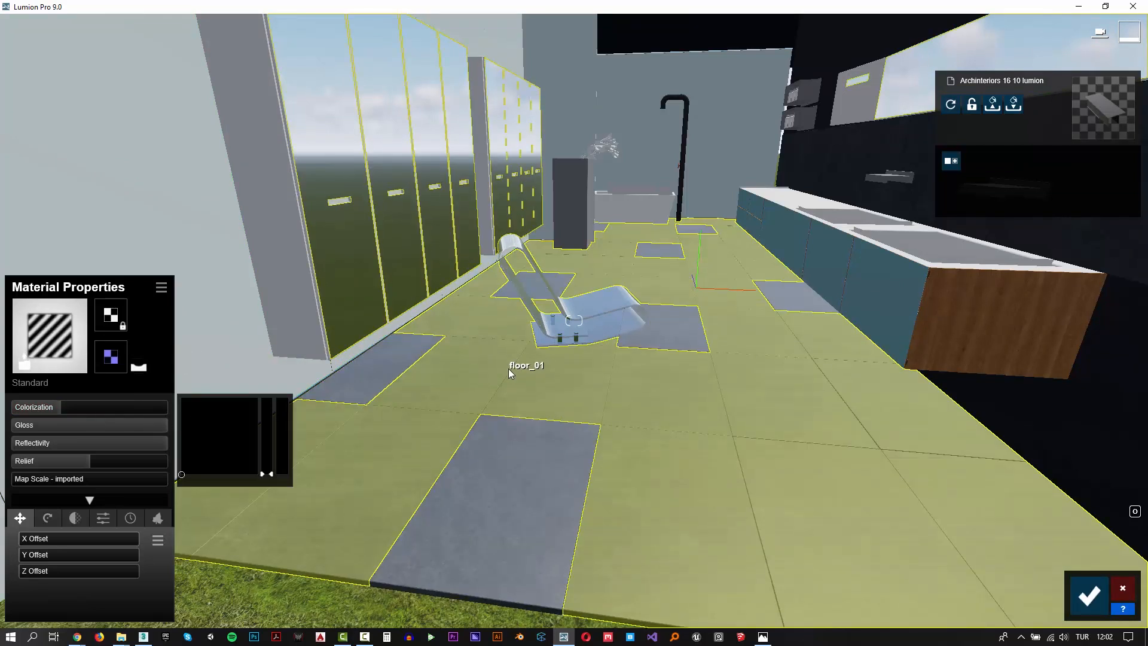
- Apply the Rough Glass 004 material from the indoor glass collection to the room's pale walls
{"action": "right_click_drag", "start_coordinate": [582, 396], "coordinate": [456, 306]}
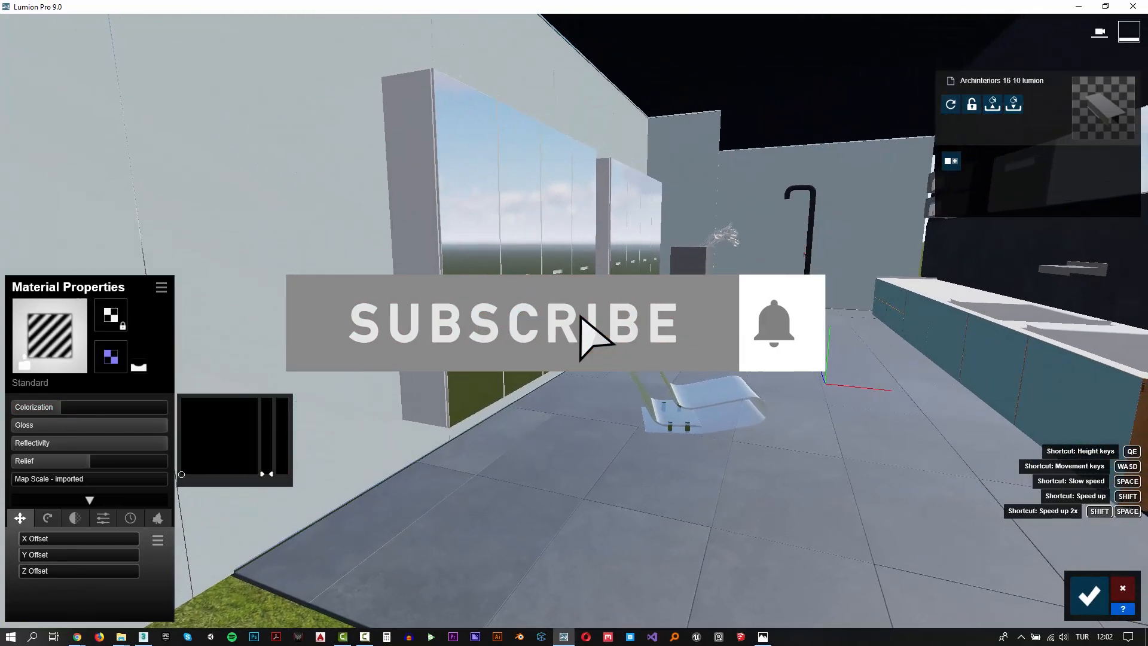
{"action": "left_click", "coordinate": [322, 293]}
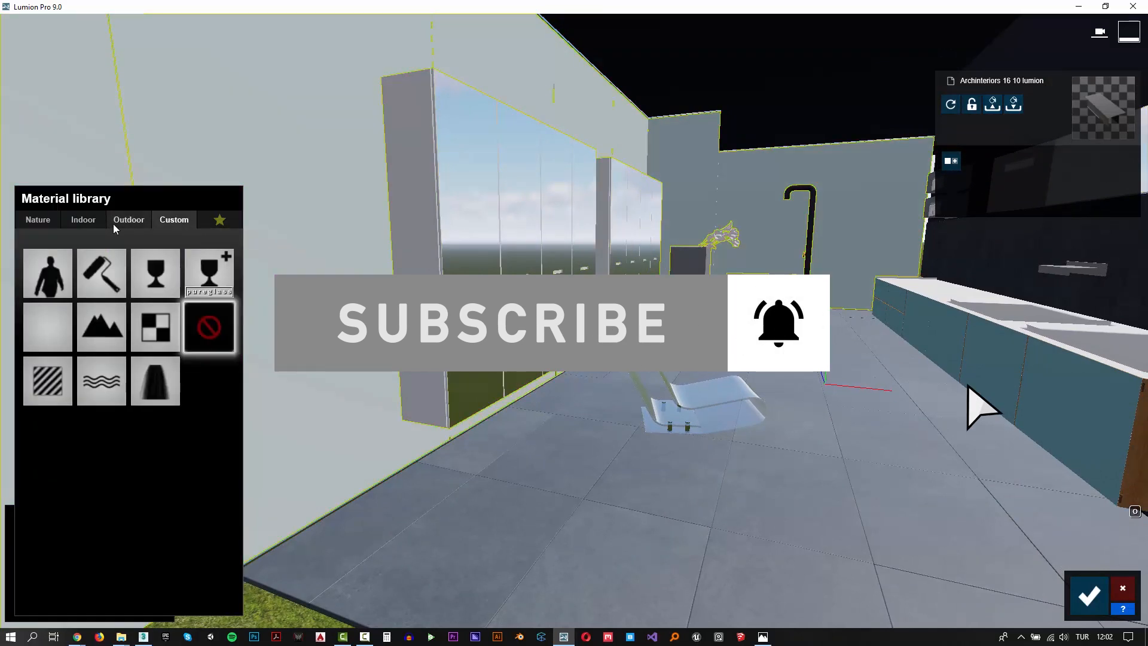
{"action": "left_click", "coordinate": [96, 221]}
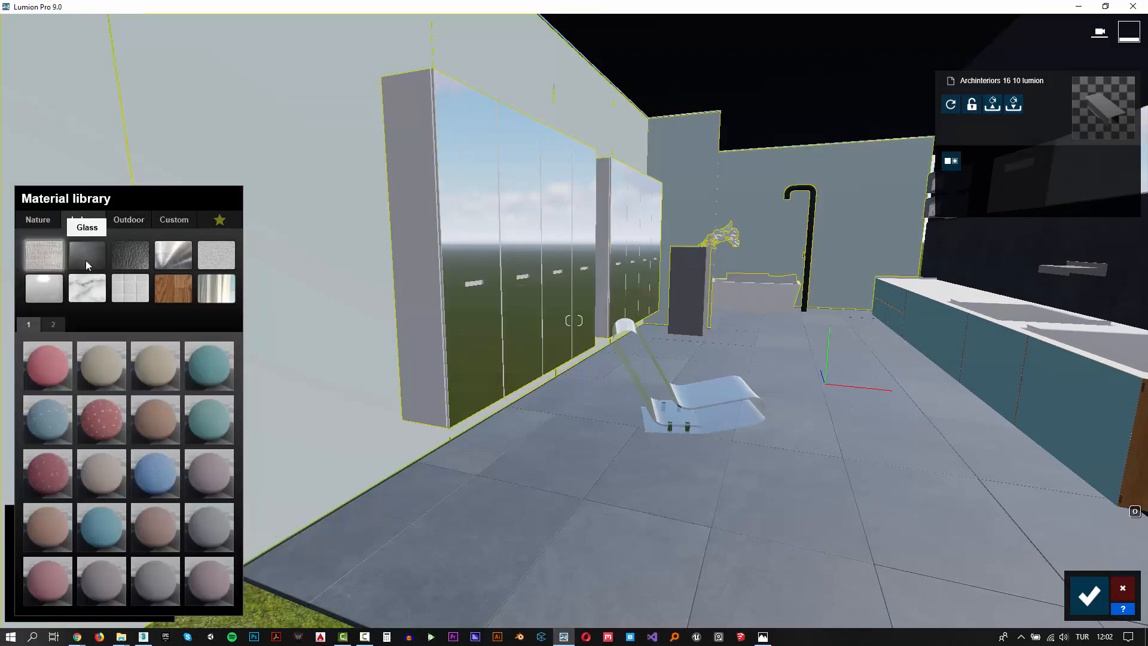
{"action": "left_click", "coordinate": [84, 260]}
{"action": "left_click", "coordinate": [217, 523]}
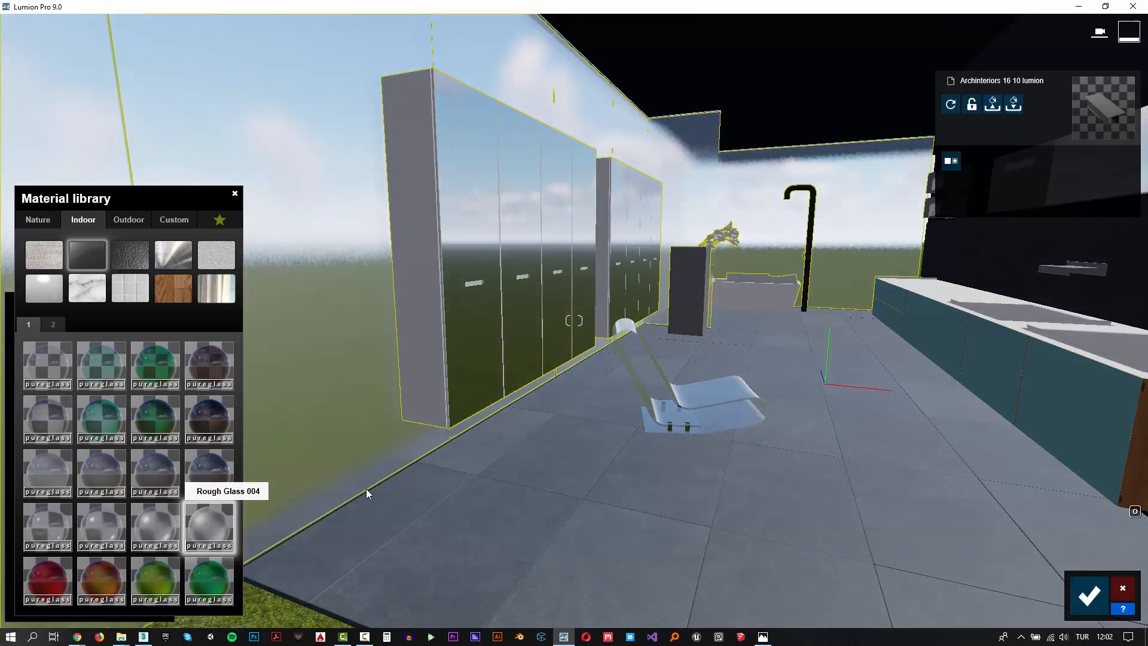
- Assign the custom Standard material to the teal vanity drawer fronts, with maximum gloss and moderately raised reflectivity
{"action": "right_click_drag", "start_coordinate": [419, 489], "coordinate": [712, 469]}
{"action": "left_click", "coordinate": [776, 432]}
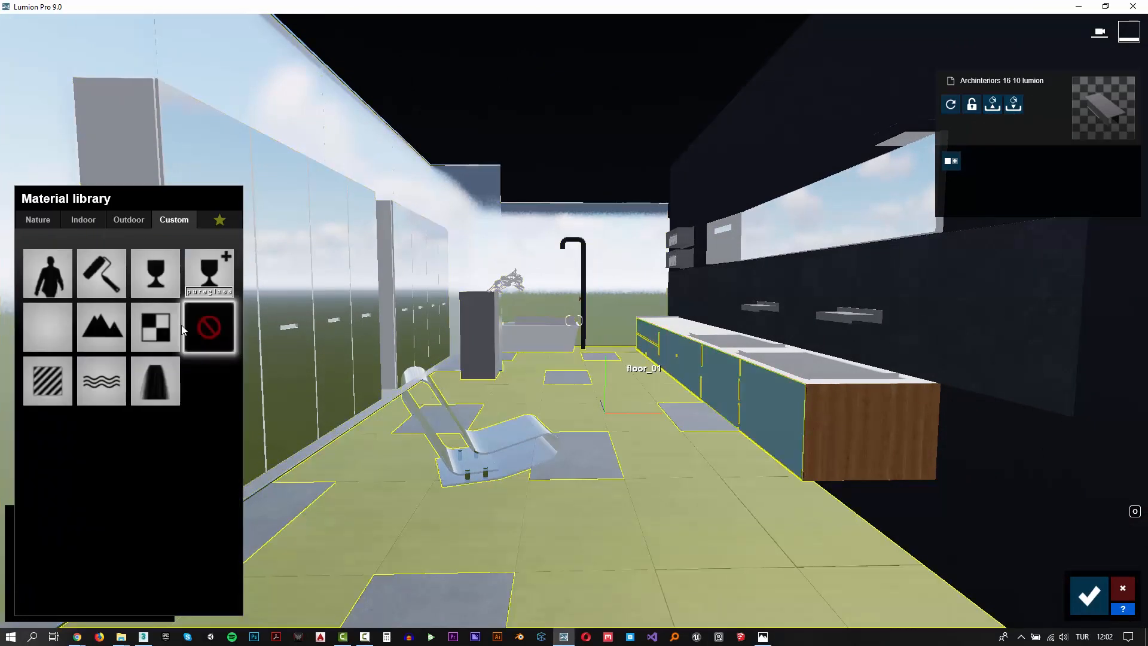
{"action": "left_click", "coordinate": [50, 389]}
{"action": "right_click_drag", "start_coordinate": [415, 414], "coordinate": [432, 380]}
{"action": "key", "text": "q"}
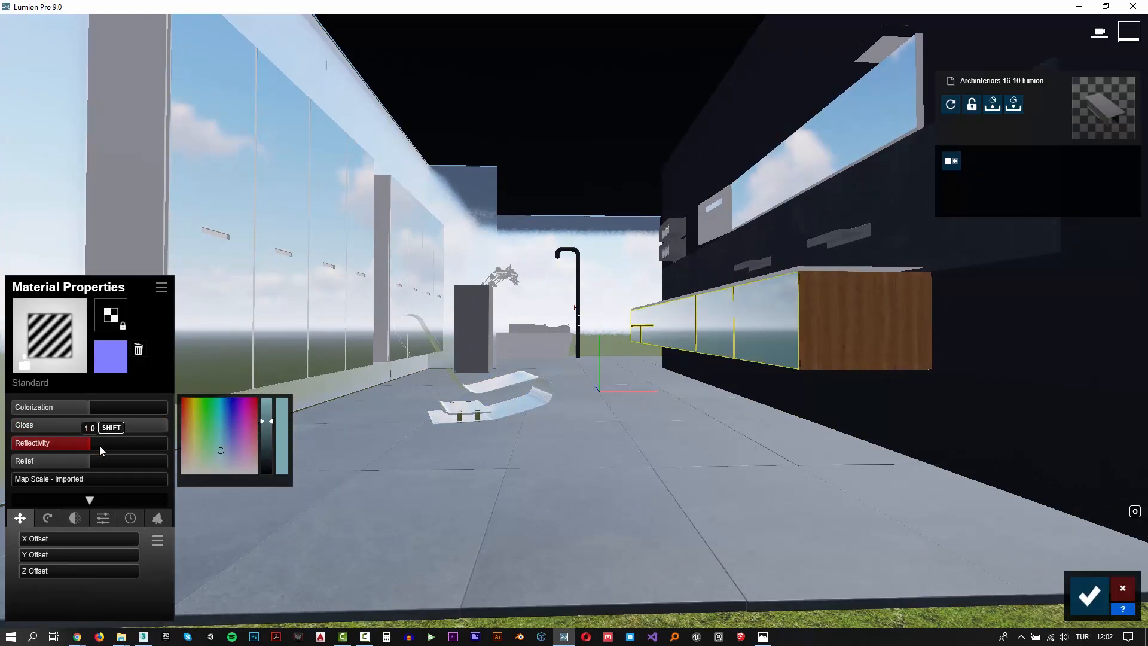
{"action": "left_click_drag", "start_coordinate": [99, 446], "coordinate": [113, 442]}
- Assign the custom Glass material to the grey pedestal beneath the flowers
{"action": "right_click_drag", "start_coordinate": [504, 411], "coordinate": [505, 418]}
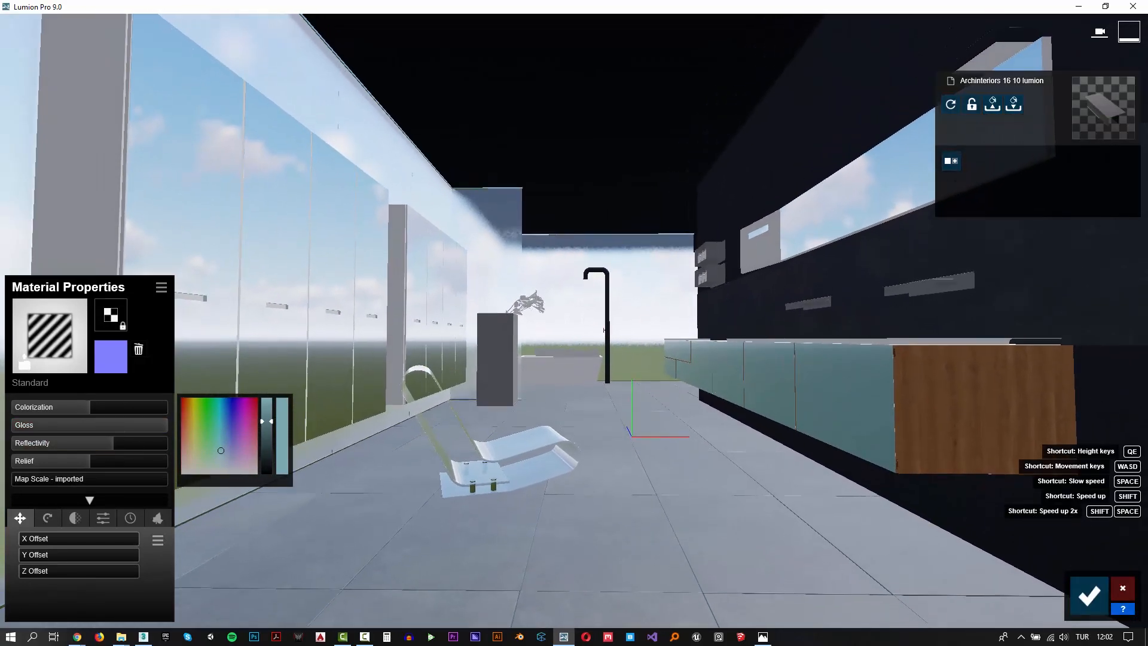
{"action": "key", "text": "w"}
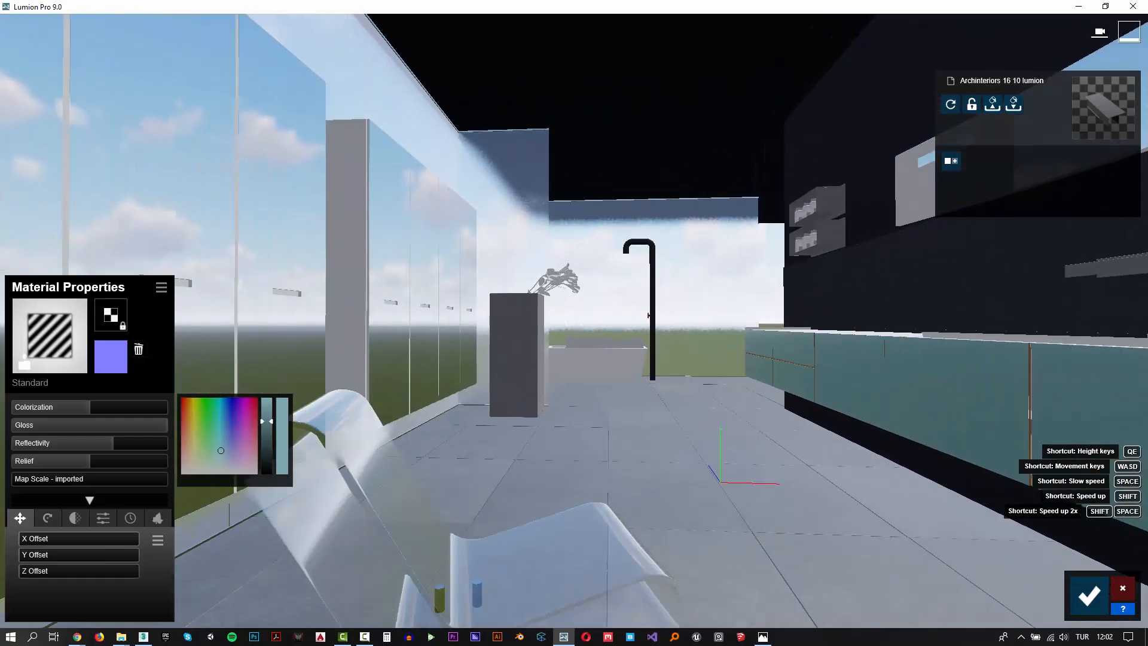
{"action": "left_click", "coordinate": [495, 413]}
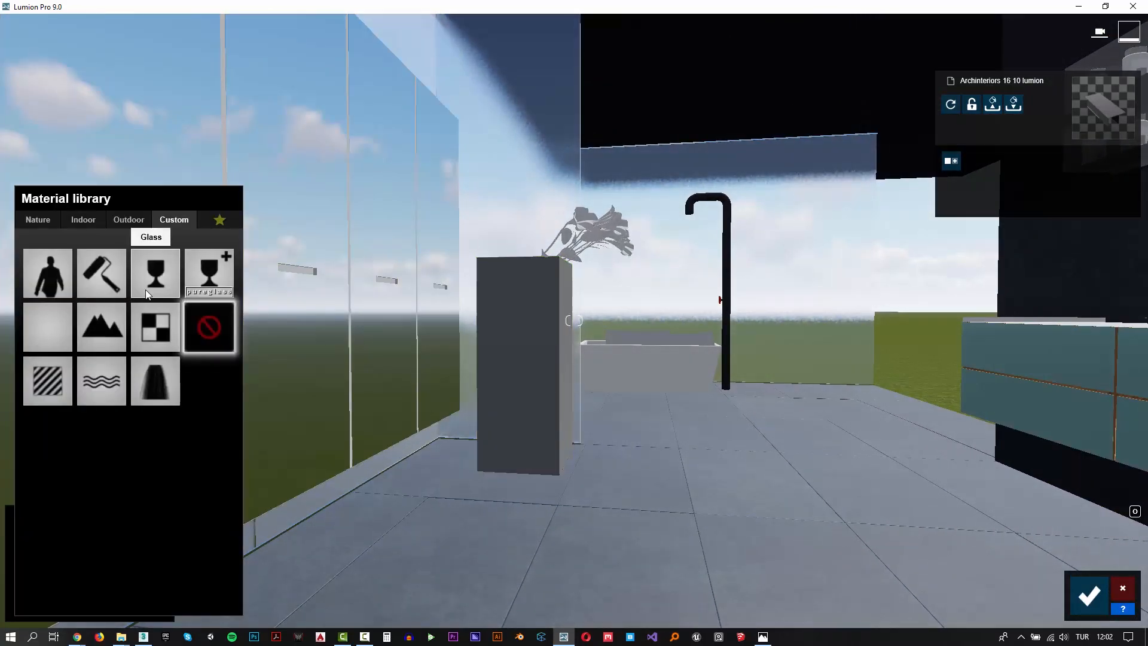
{"action": "left_click", "coordinate": [146, 290]}
{"action": "key", "text": "w"}
{"action": "right_click_drag", "start_coordinate": [571, 367], "coordinate": [572, 397]}
{"action": "key", "text": "s"}
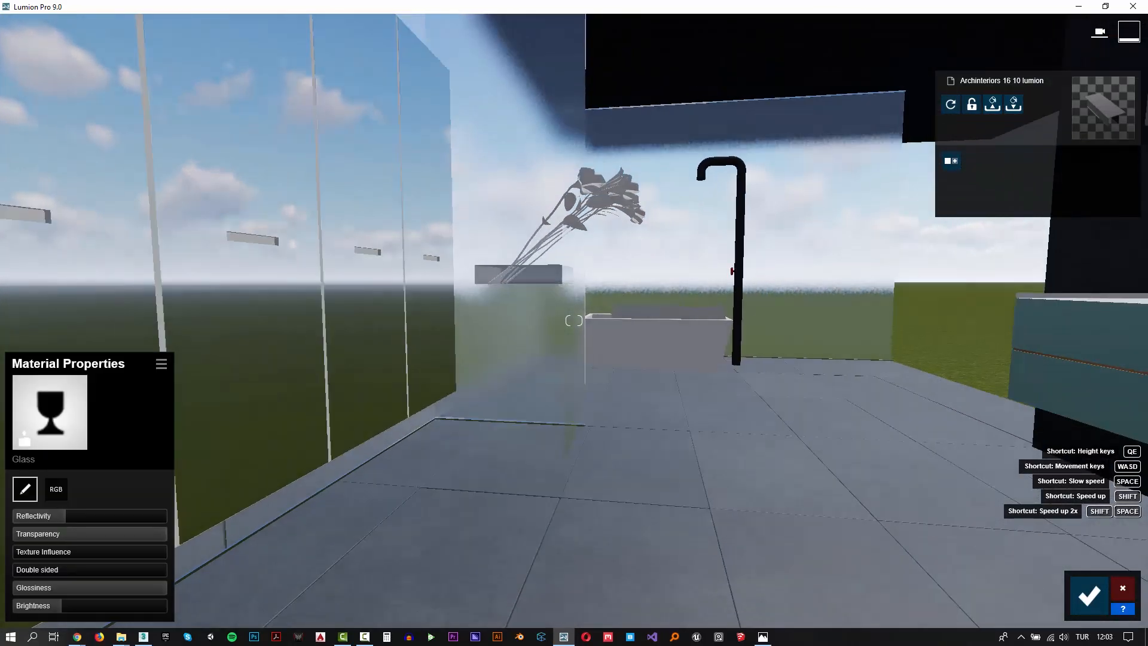
- Assign the custom Standard material to the tall cabinet side panels, coloured pure white with reduced gloss
{"action": "key", "text": "s"}
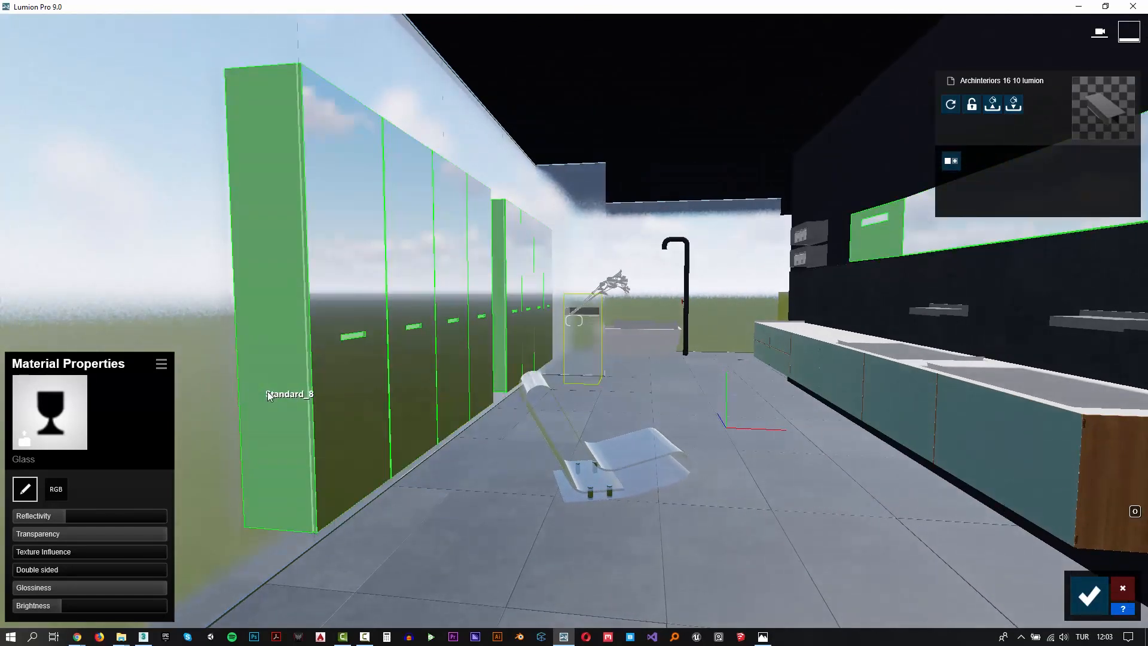
{"action": "left_click", "coordinate": [267, 391]}
{"action": "left_click", "coordinate": [55, 389]}
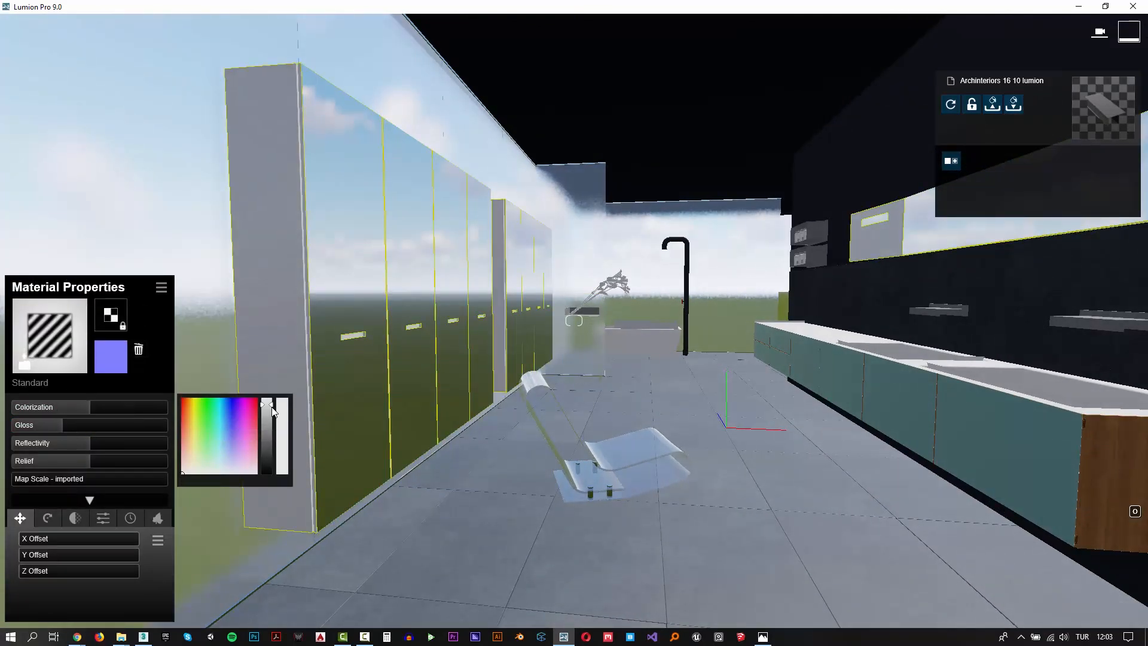
{"action": "left_click_drag", "start_coordinate": [274, 412], "coordinate": [279, 396]}
{"action": "left_click", "coordinate": [56, 422]}
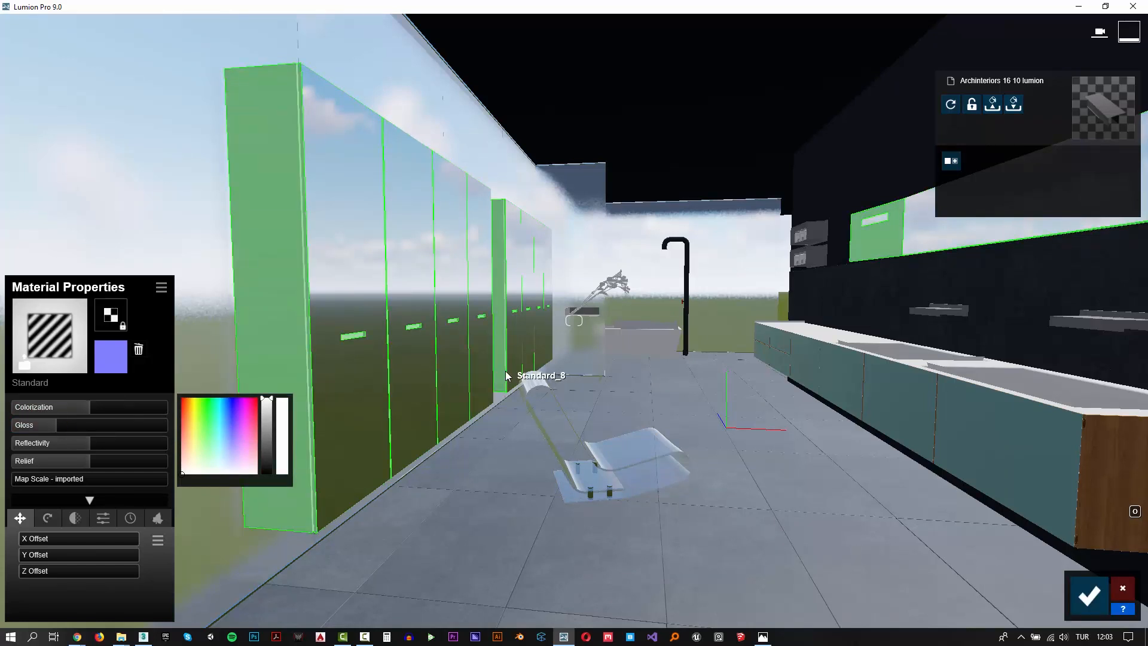
- Assign the custom Standard material to the vanity's wooden end panel and set its gloss to 0.7
{"action": "key", "text": "d"}
{"action": "key", "text": "w"}
{"action": "right_click_drag", "start_coordinate": [733, 372], "coordinate": [766, 405]}
{"action": "left_click", "coordinate": [766, 405]}
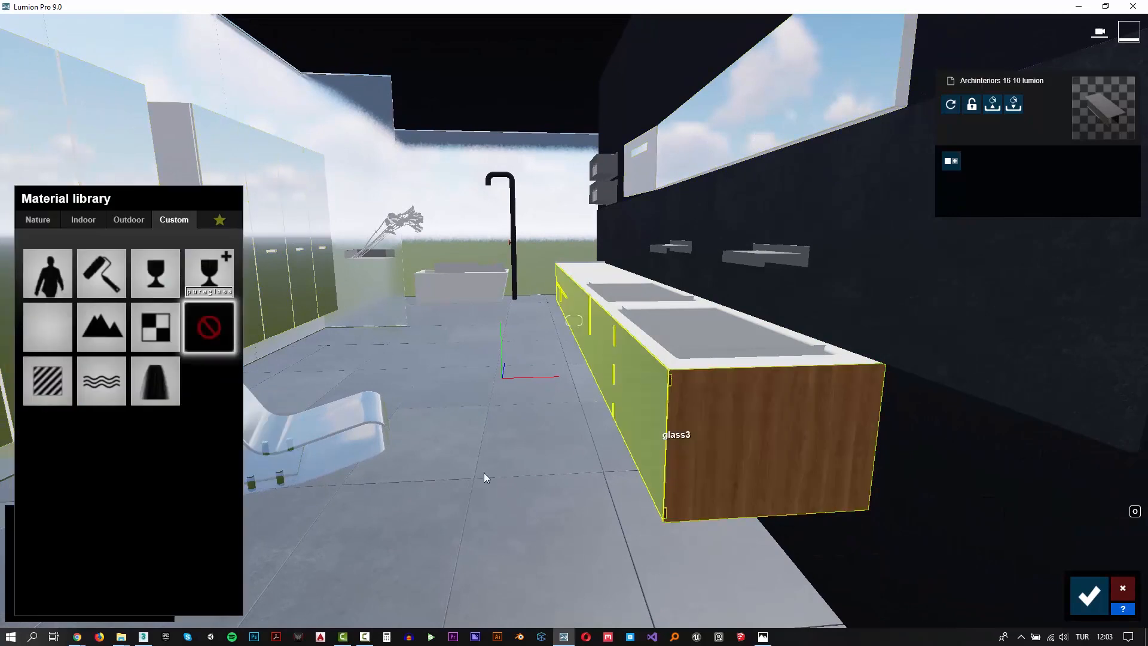
{"action": "key", "text": "q"}
{"action": "right_click_drag", "start_coordinate": [511, 418], "coordinate": [562, 376]}
{"action": "key", "text": "e"}
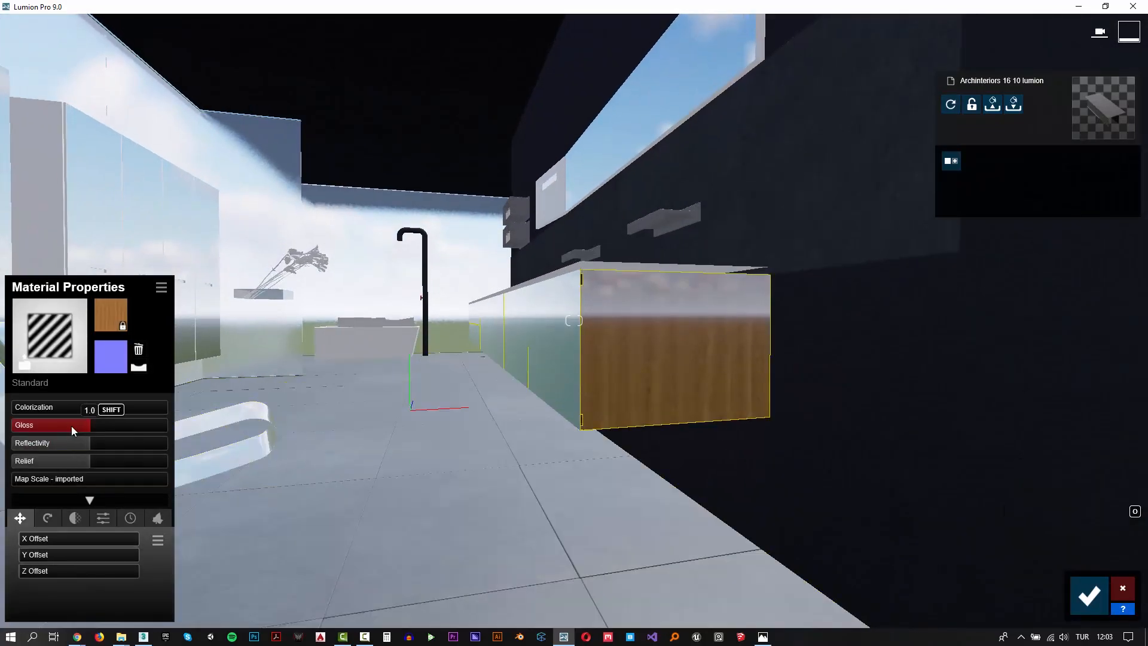
{"action": "left_click_drag", "start_coordinate": [70, 426], "coordinate": [66, 430]}
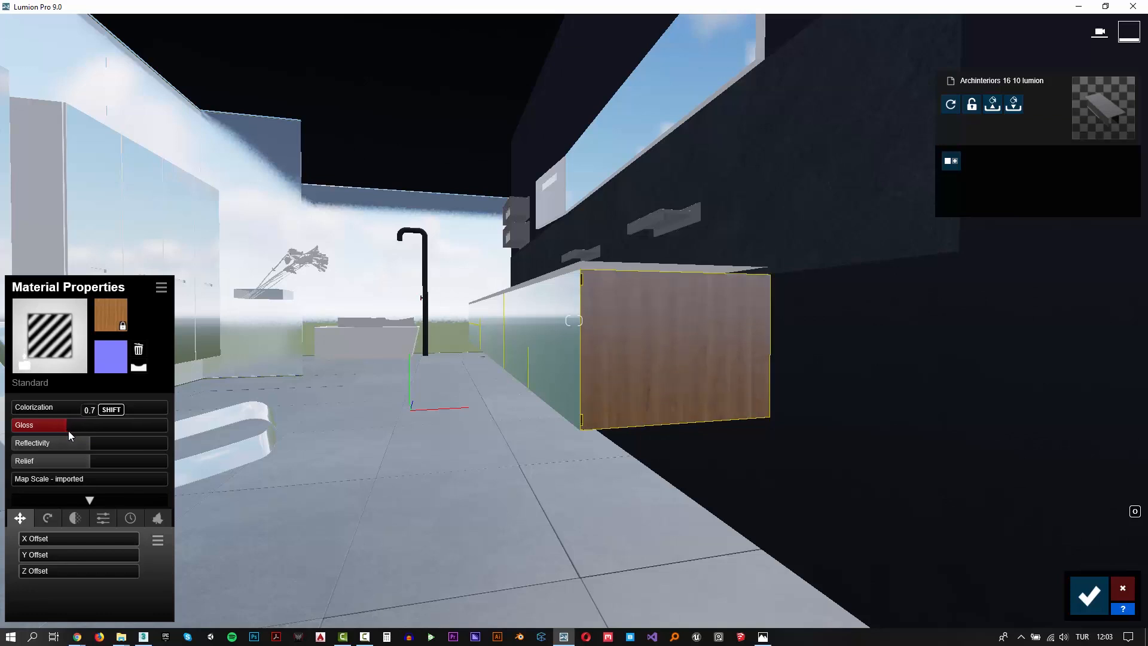
- Save the material edits and place a reflection control sphere from the utilities on the floor beside the glass chair
{"action": "key", "text": "q"}
{"action": "right_click_drag", "start_coordinate": [492, 412], "coordinate": [452, 424]}
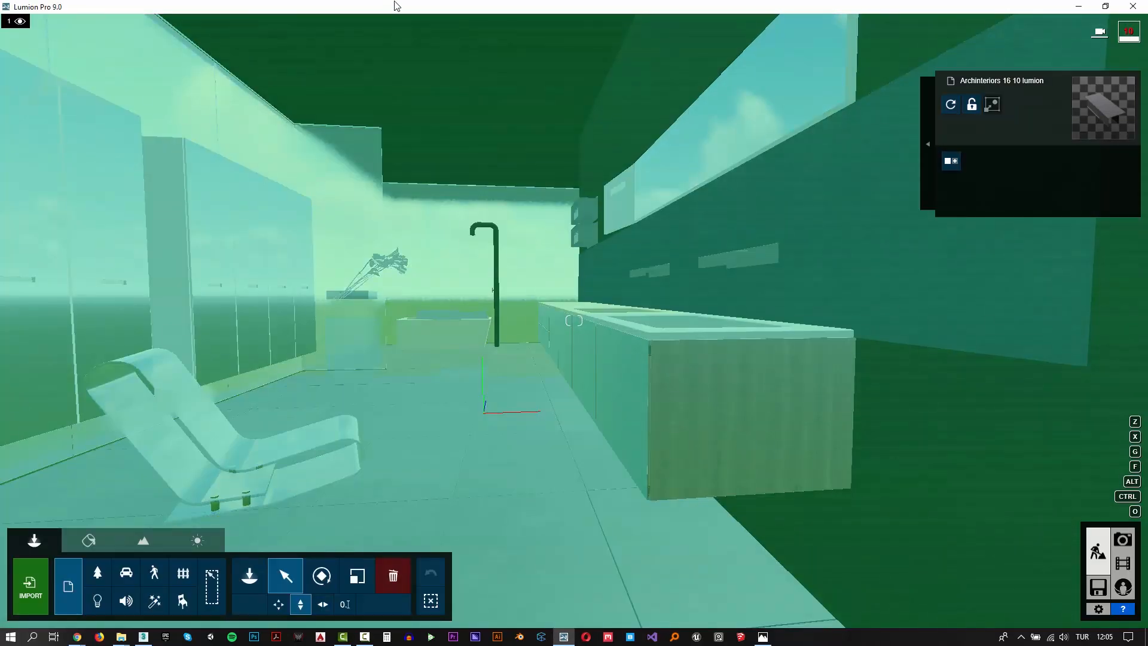
{"action": "right_click_drag", "start_coordinate": [461, 84], "coordinate": [422, 177]}
{"action": "key", "text": "a"}
{"action": "key", "text": "s"}
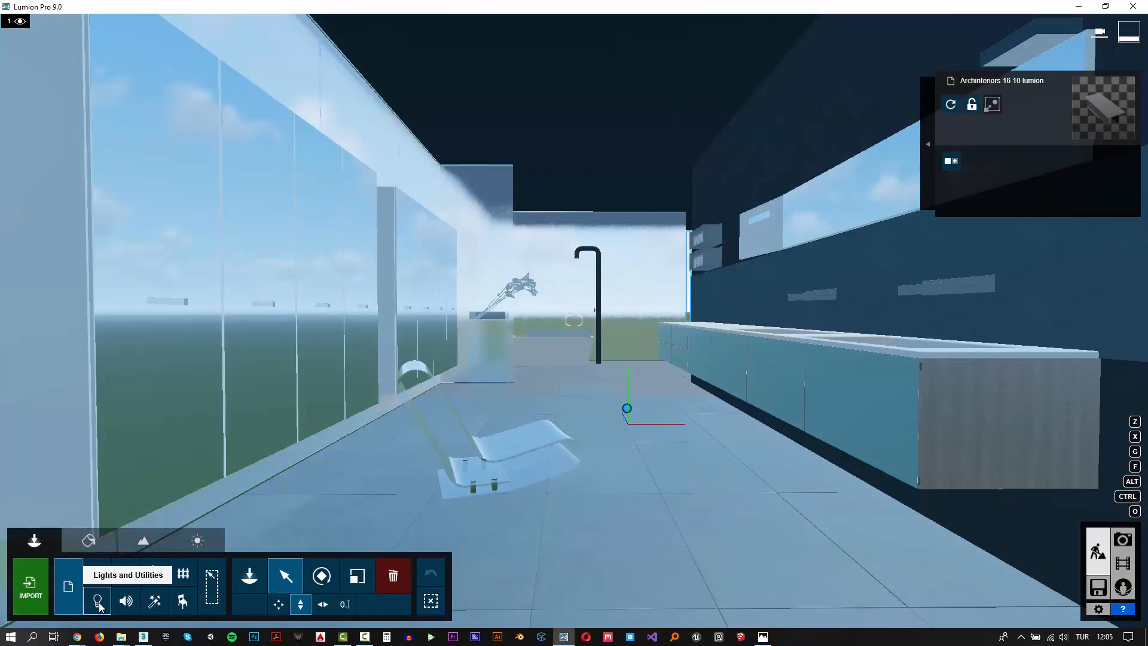
{"action": "left_click", "coordinate": [249, 575]}
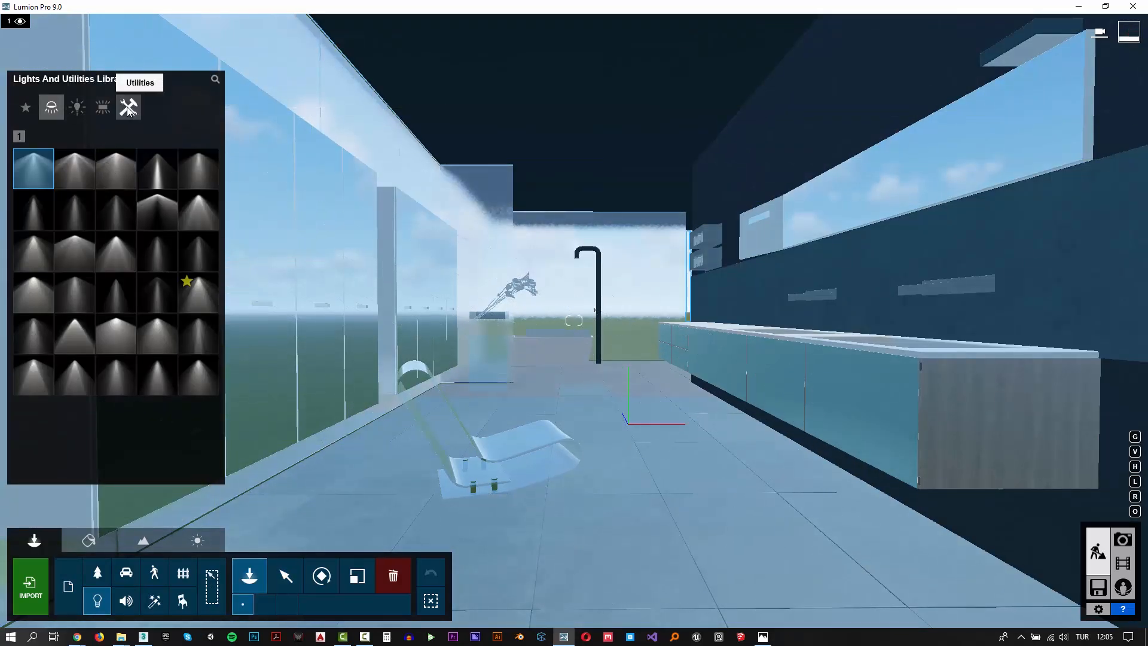
{"action": "left_click", "coordinate": [128, 107]}
{"action": "left_click", "coordinate": [169, 177]}
{"action": "left_click", "coordinate": [590, 456]}
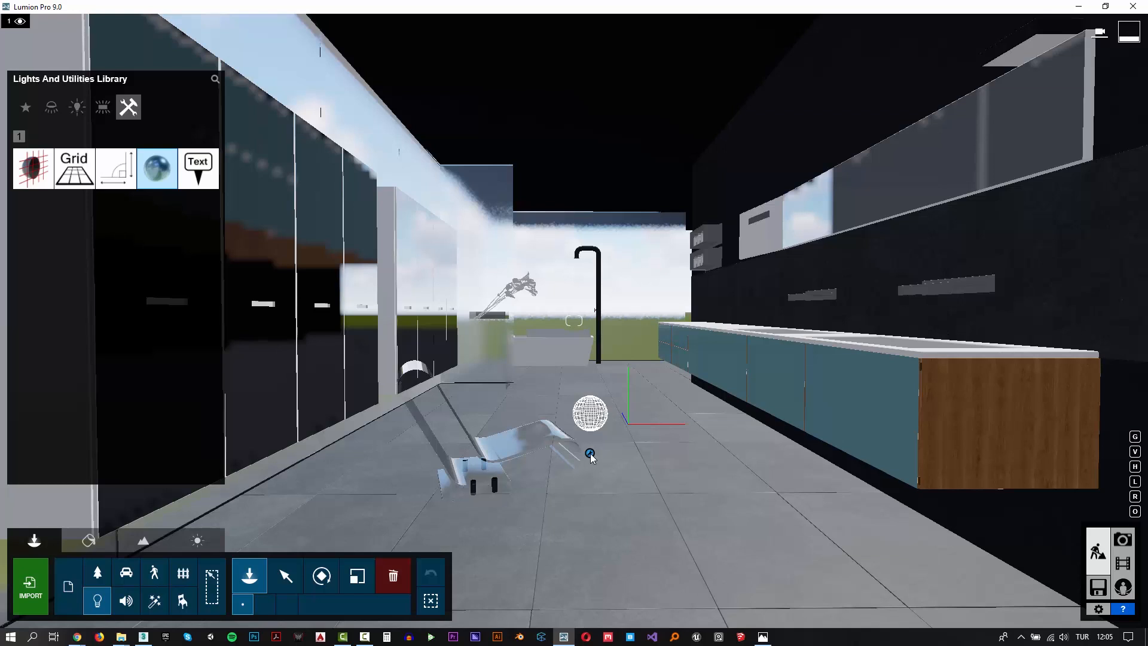
- Apply the indoor Chrome metal to the upper and back faces of the wall fixtures above the sinks
{"action": "key", "text": "q"}
{"action": "right_click_drag", "start_coordinate": [591, 453], "coordinate": [819, 541]}
{"action": "key", "text": "w"}
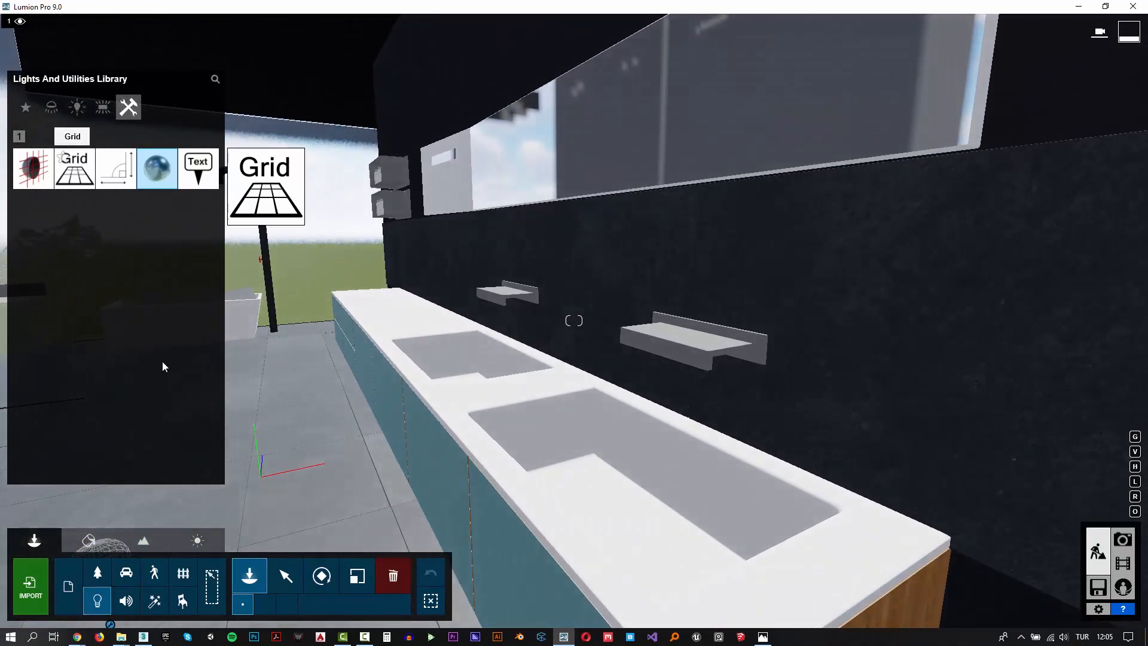
{"action": "left_click", "coordinate": [91, 547]}
{"action": "left_click", "coordinate": [699, 346]}
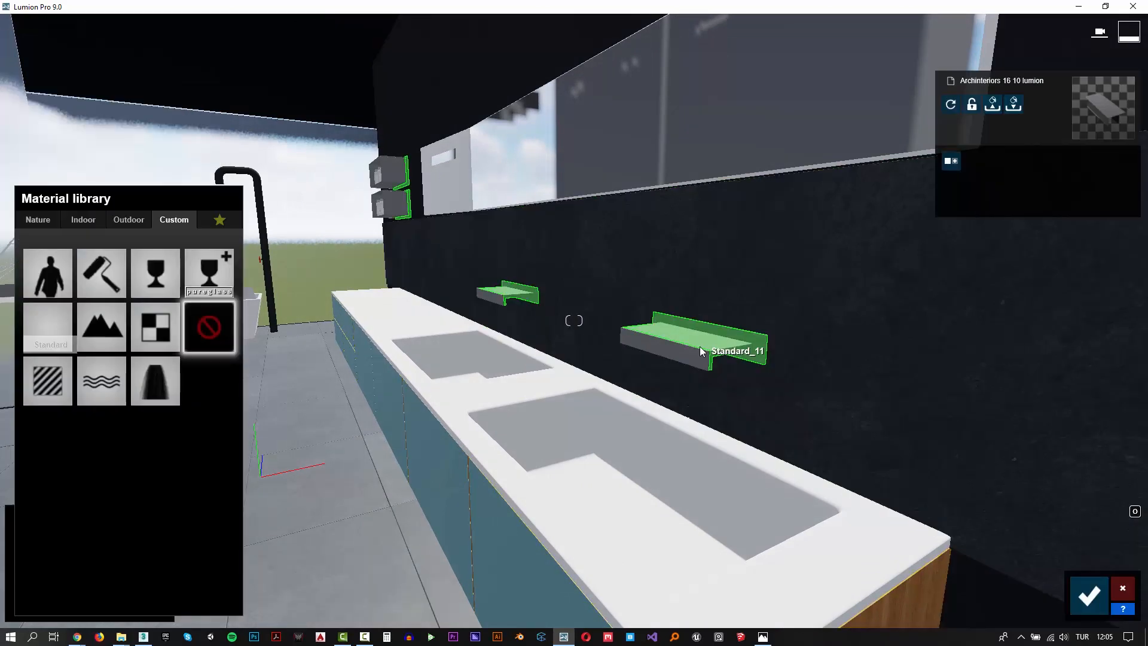
{"action": "left_click", "coordinate": [84, 218]}
{"action": "left_click", "coordinate": [171, 254]}
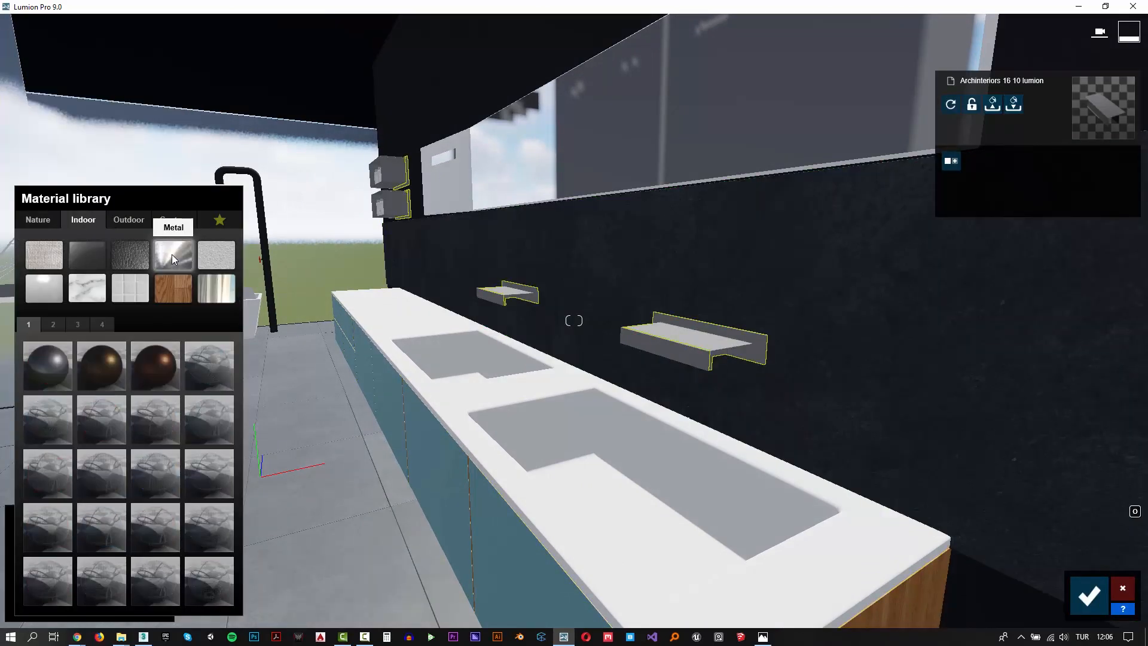
{"action": "left_click", "coordinate": [53, 324]}
{"action": "left_click", "coordinate": [217, 537]}
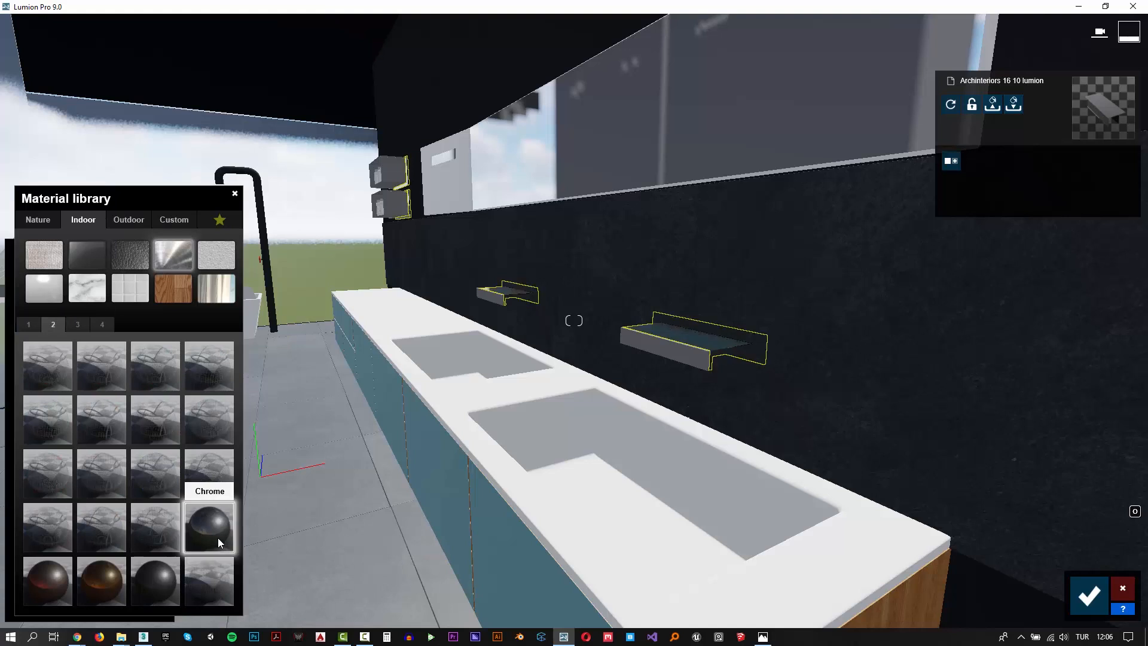
- Apply the indoor Chrome metal to the front faces of the wall fixtures above the sinks
{"action": "left_click", "coordinate": [670, 351]}
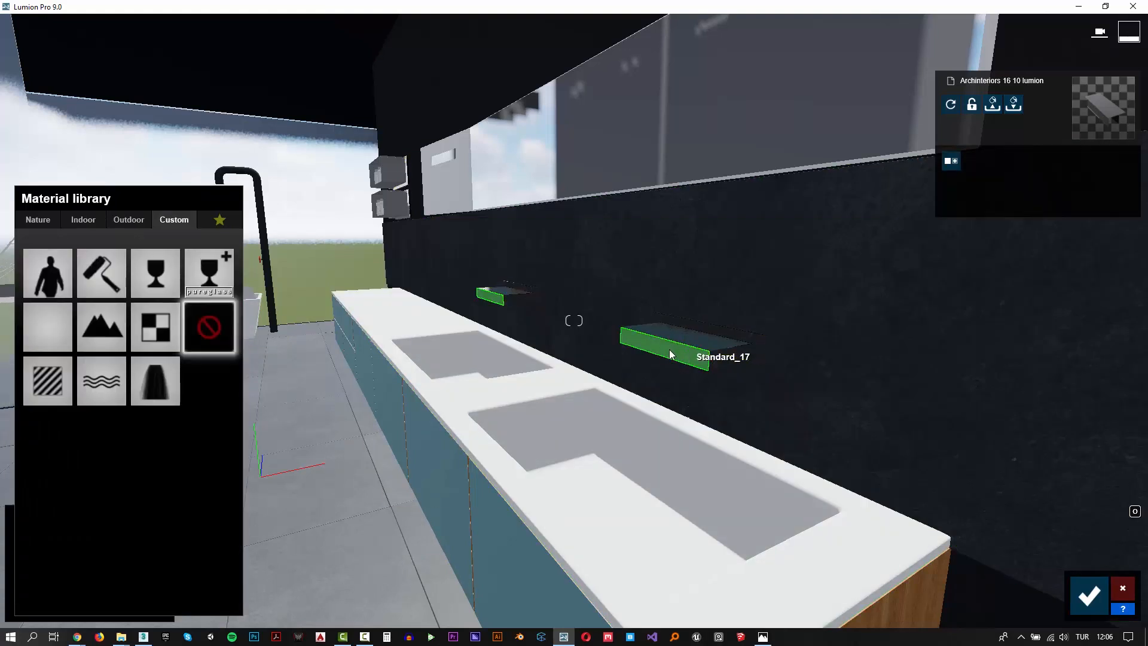
{"action": "left_click", "coordinate": [73, 220]}
{"action": "left_click", "coordinate": [167, 265]}
{"action": "left_click", "coordinate": [58, 325]}
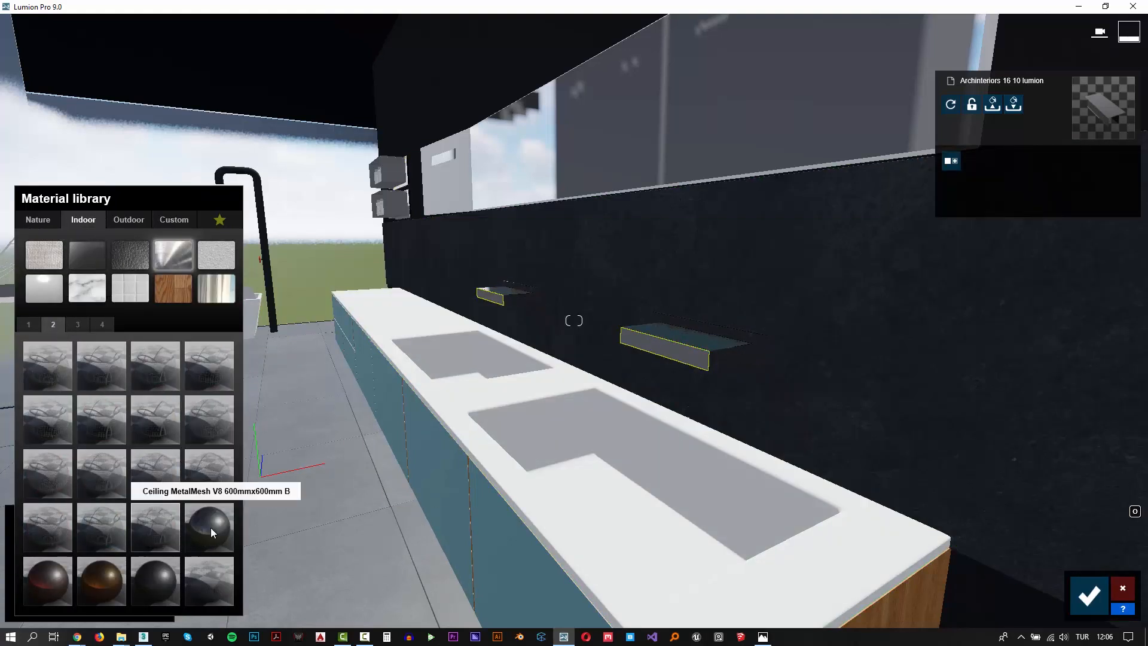
{"action": "left_click", "coordinate": [210, 530]}
- Assign the custom Glass material to the wall-mounted boxes that hold the jars
{"action": "key", "text": "w"}
{"action": "right_click_drag", "start_coordinate": [589, 405], "coordinate": [482, 360]}
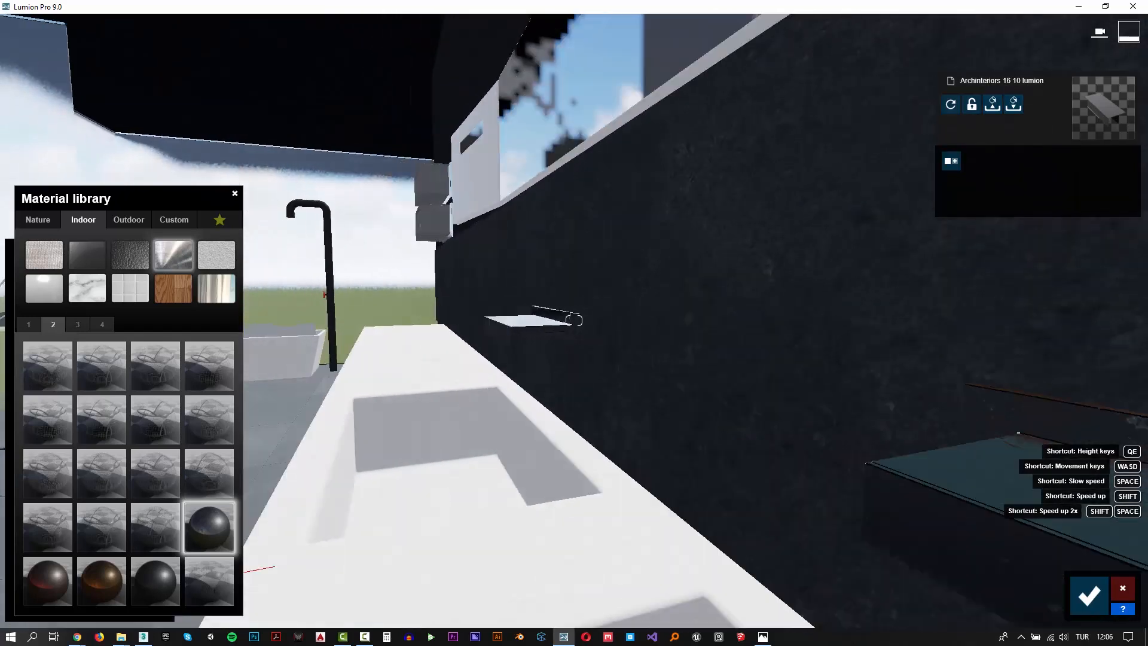
{"action": "key", "text": "a"}
{"action": "key", "text": "q"}
{"action": "right_click_drag", "start_coordinate": [573, 320], "coordinate": [494, 311]}
{"action": "key", "text": "w"}
{"action": "left_click", "coordinate": [602, 394]}
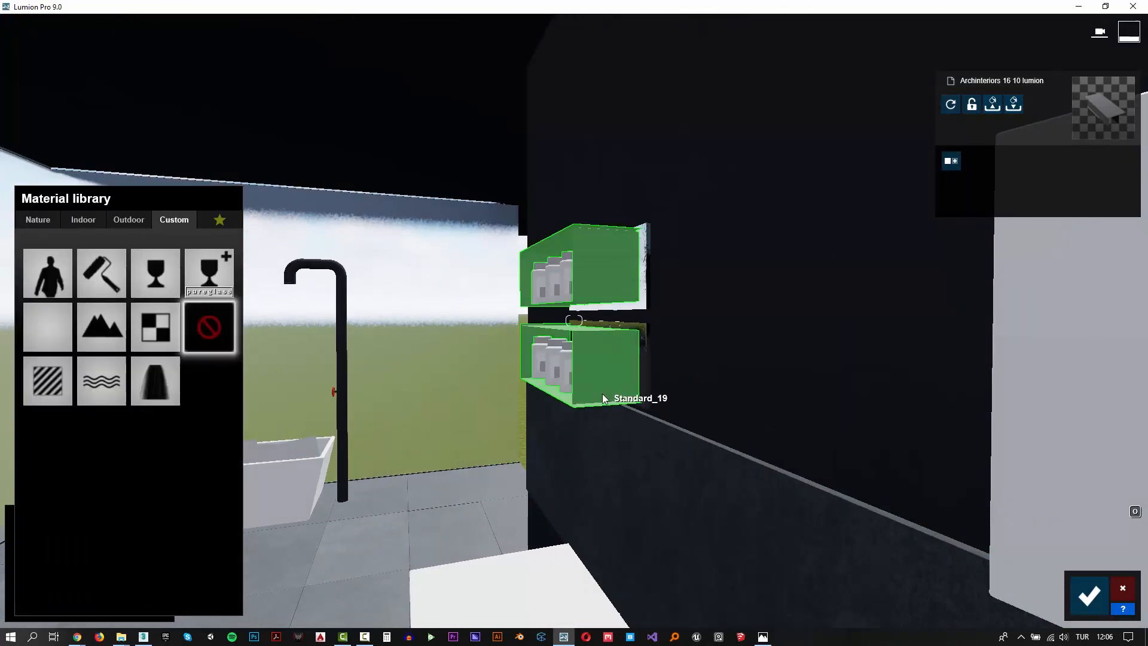
{"action": "left_click", "coordinate": [148, 290]}
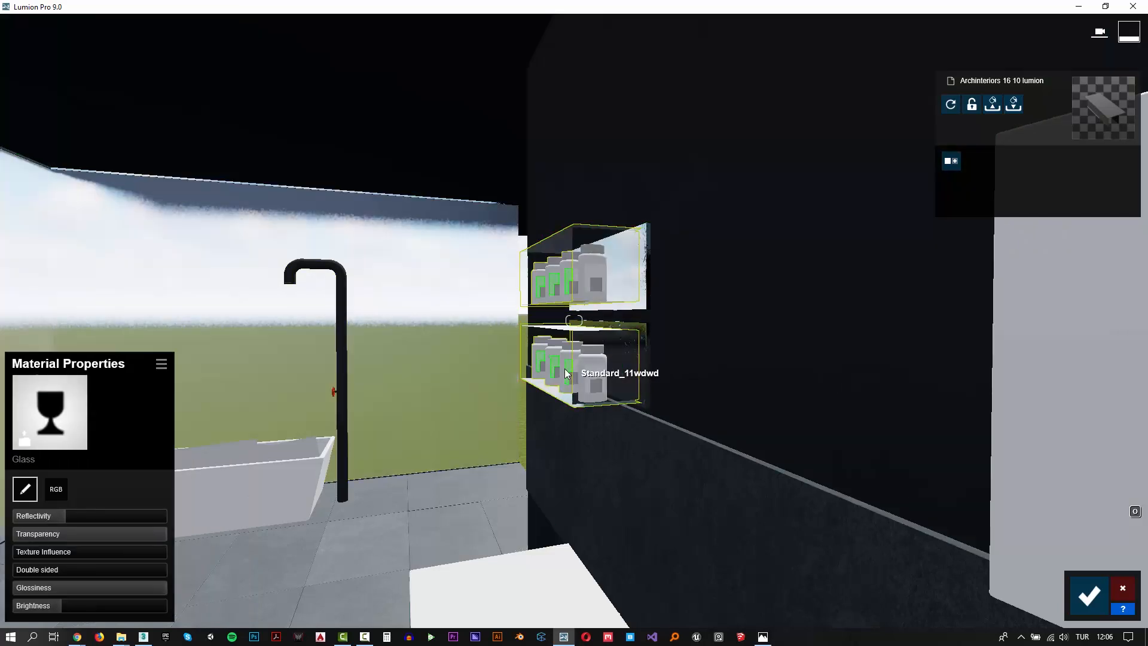
- Assign the custom Standard material to the leaves of the white flower bouquet
{"action": "right_click_drag", "start_coordinate": [565, 368], "coordinate": [422, 400]}
{"action": "key", "text": "w"}
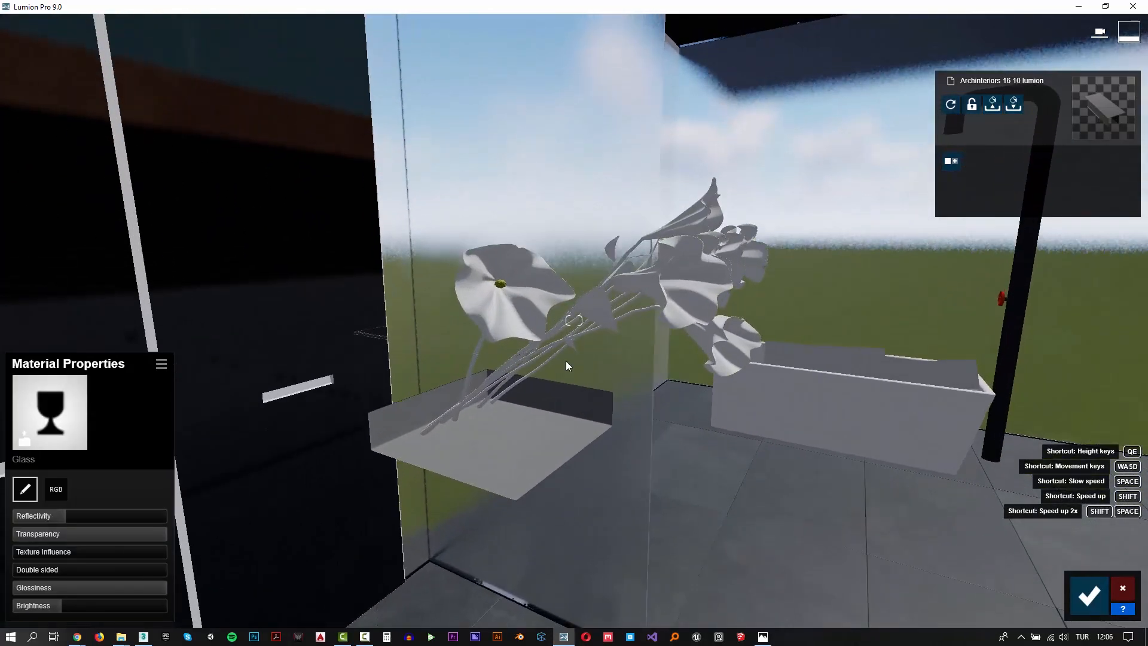
{"action": "left_click", "coordinate": [593, 313]}
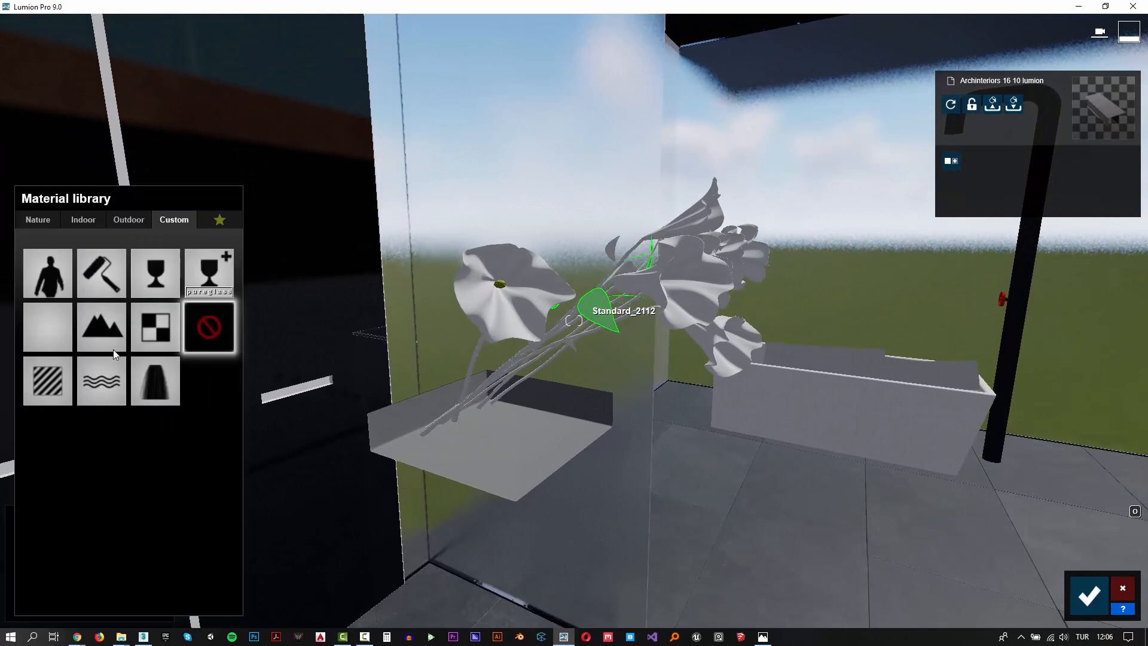
{"action": "left_click", "coordinate": [37, 382]}
{"action": "left_click", "coordinate": [111, 315]}
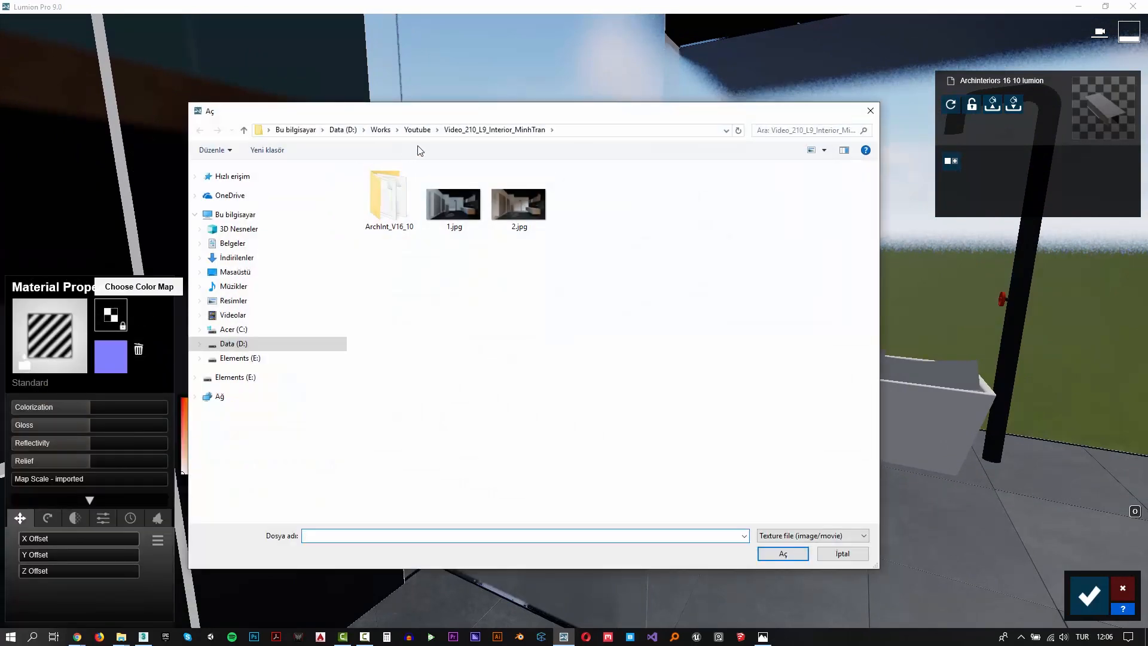
{"action": "double_click", "coordinate": [394, 198]}
{"action": "double_click", "coordinate": [387, 185]}
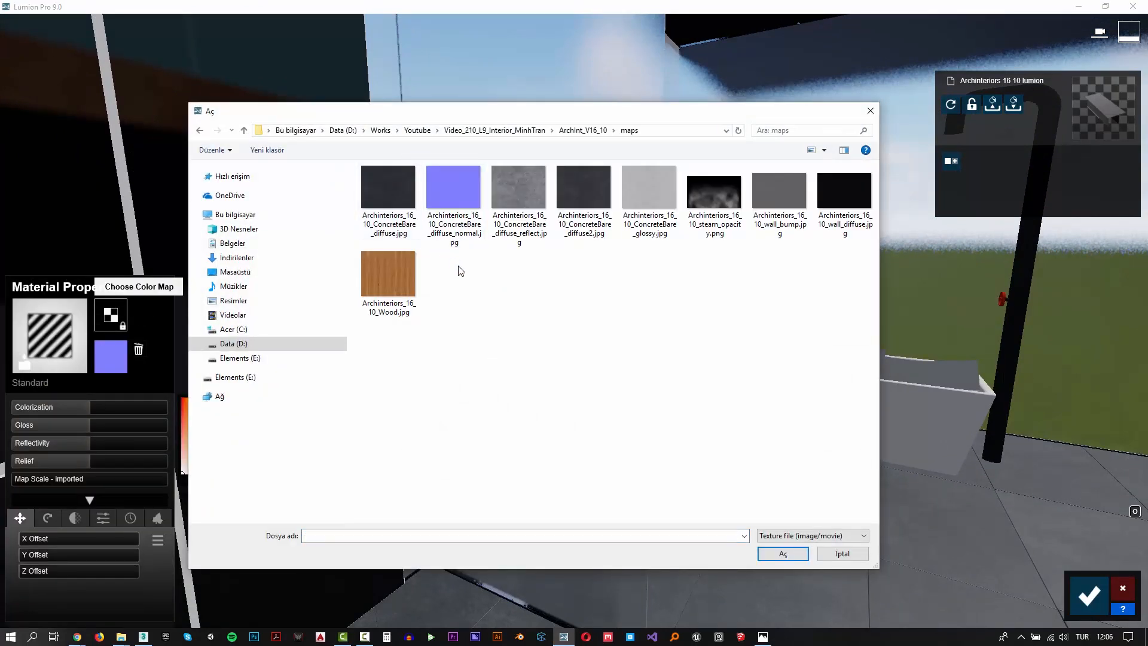
{"action": "left_click", "coordinate": [855, 557]}
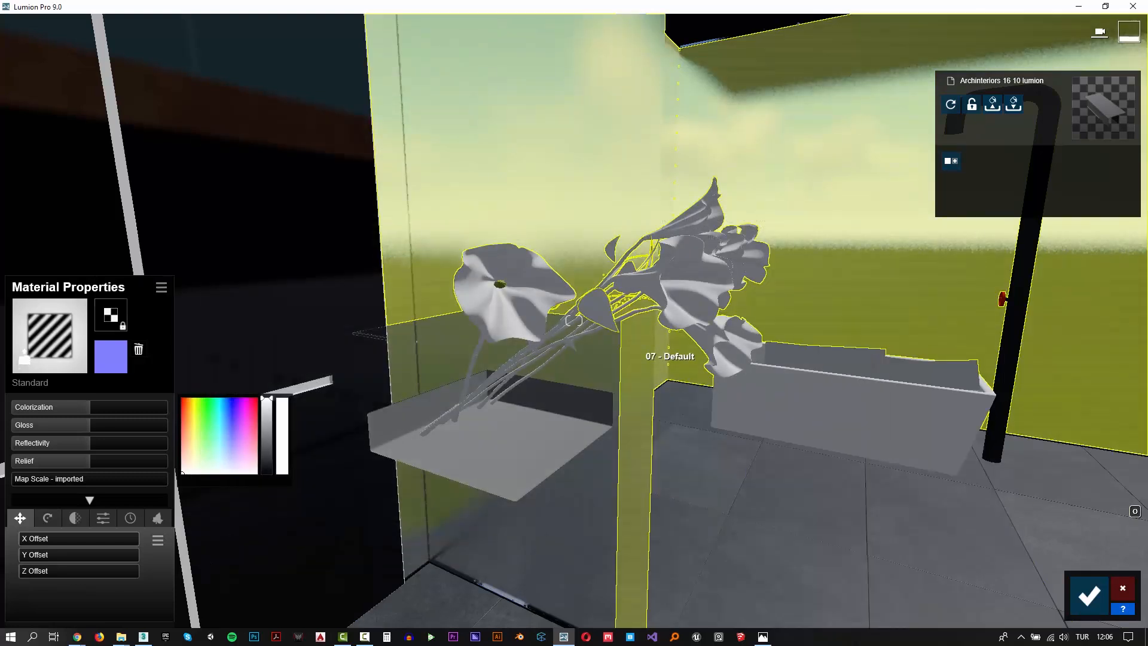
- Colour the bouquet's leaves dark green and lower the gloss of their material
{"action": "key", "text": "w"}
{"action": "right_click_drag", "start_coordinate": [649, 354], "coordinate": [573, 320]}
{"action": "key", "text": "s"}
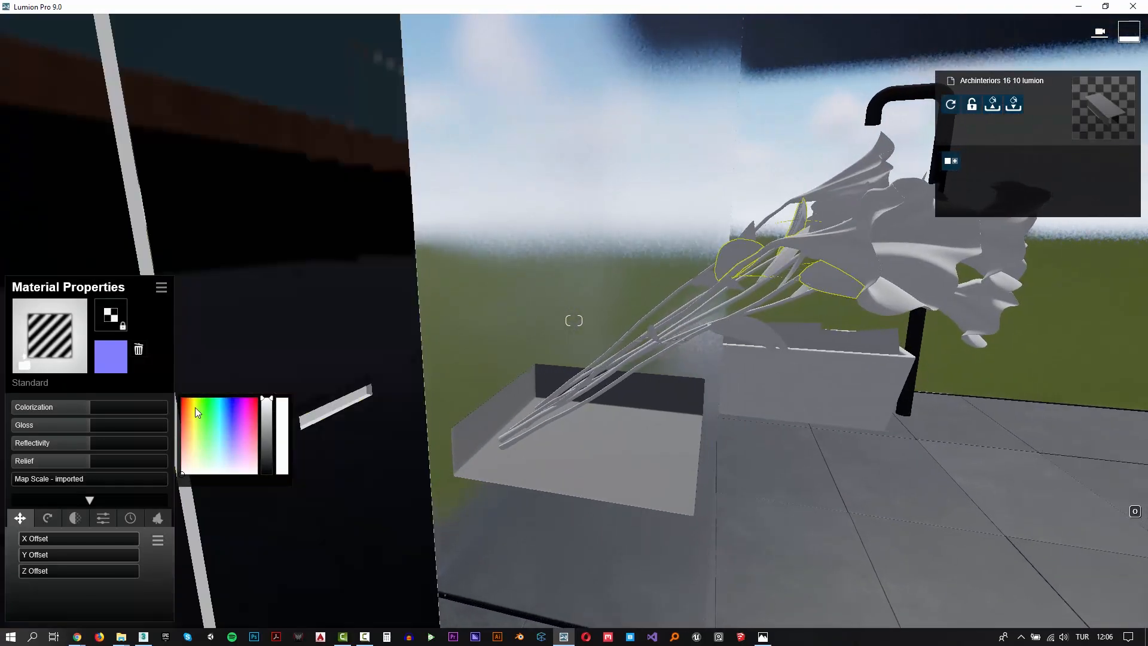
{"action": "left_click", "coordinate": [202, 403]}
{"action": "left_click_drag", "start_coordinate": [269, 458], "coordinate": [269, 429]}
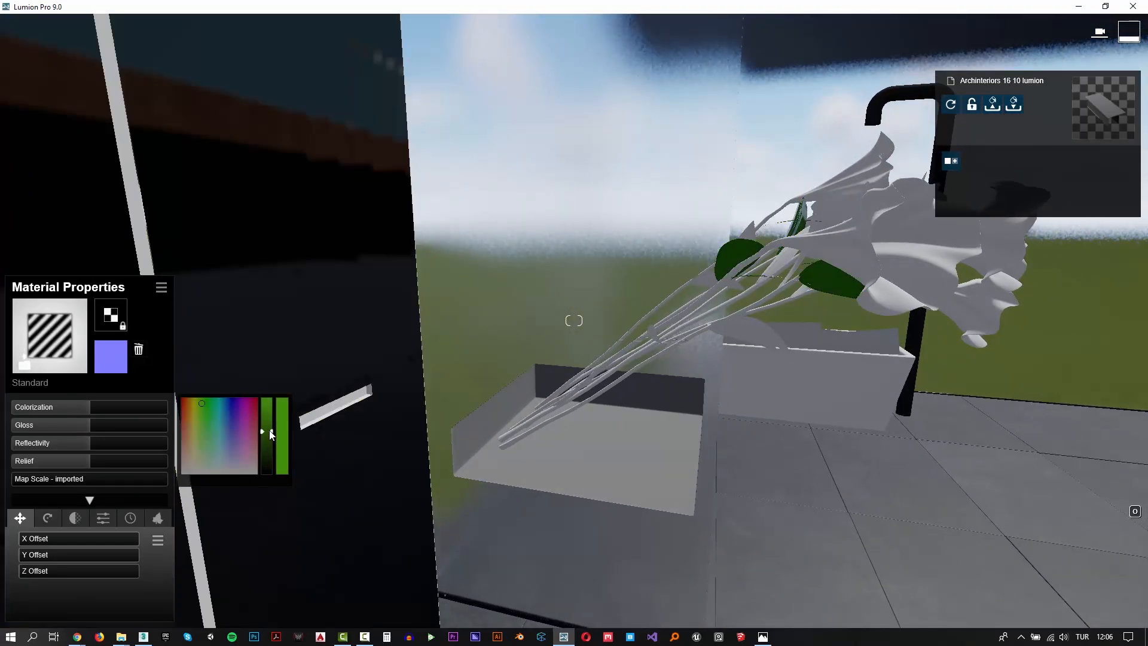
{"action": "left_click_drag", "start_coordinate": [62, 425], "coordinate": [36, 428]}
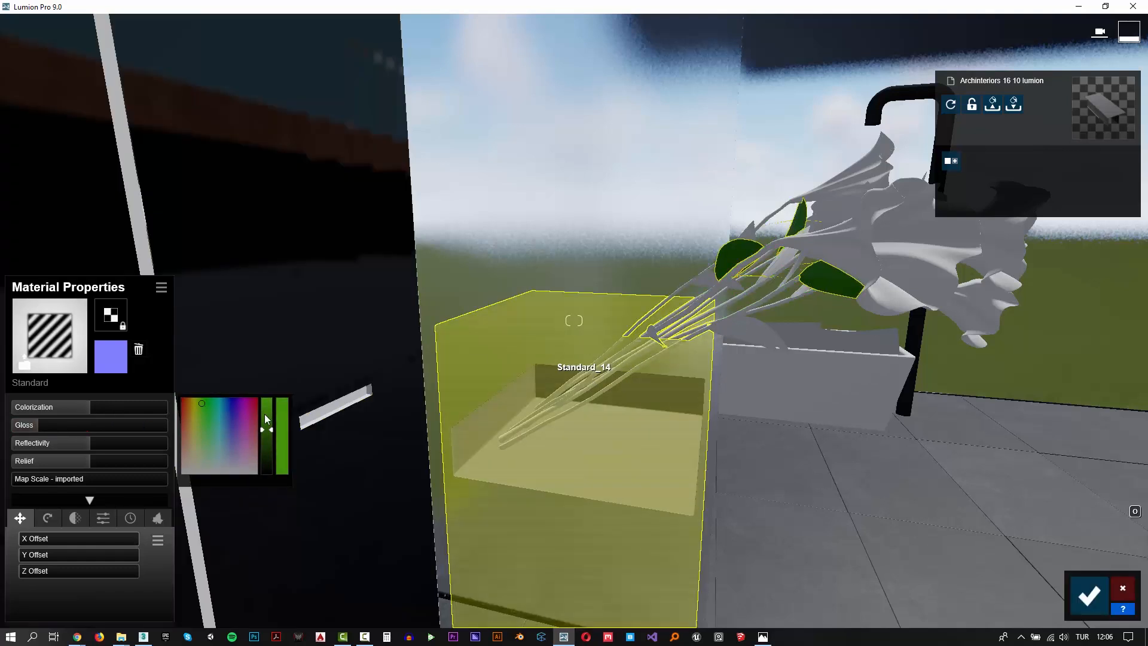
- Copy the green leaf material and paste it onto the flower stems as a Standard material
{"action": "left_click", "coordinate": [160, 288]}
{"action": "left_click", "coordinate": [167, 335]}
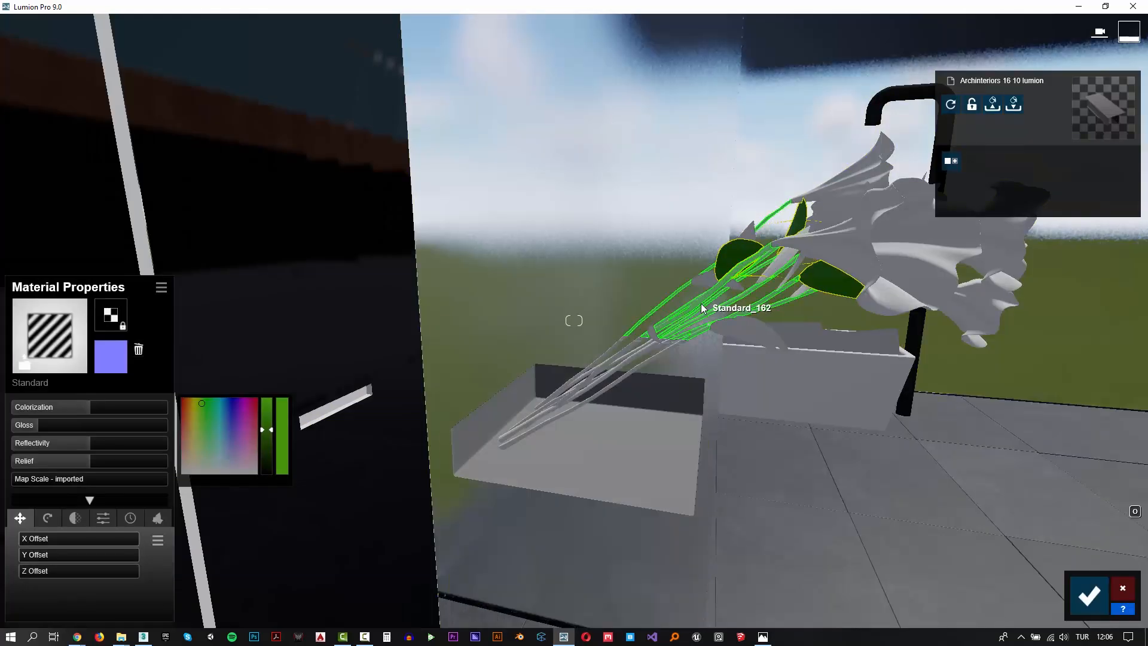
{"action": "left_click", "coordinate": [50, 336]}
{"action": "left_click", "coordinate": [55, 383]}
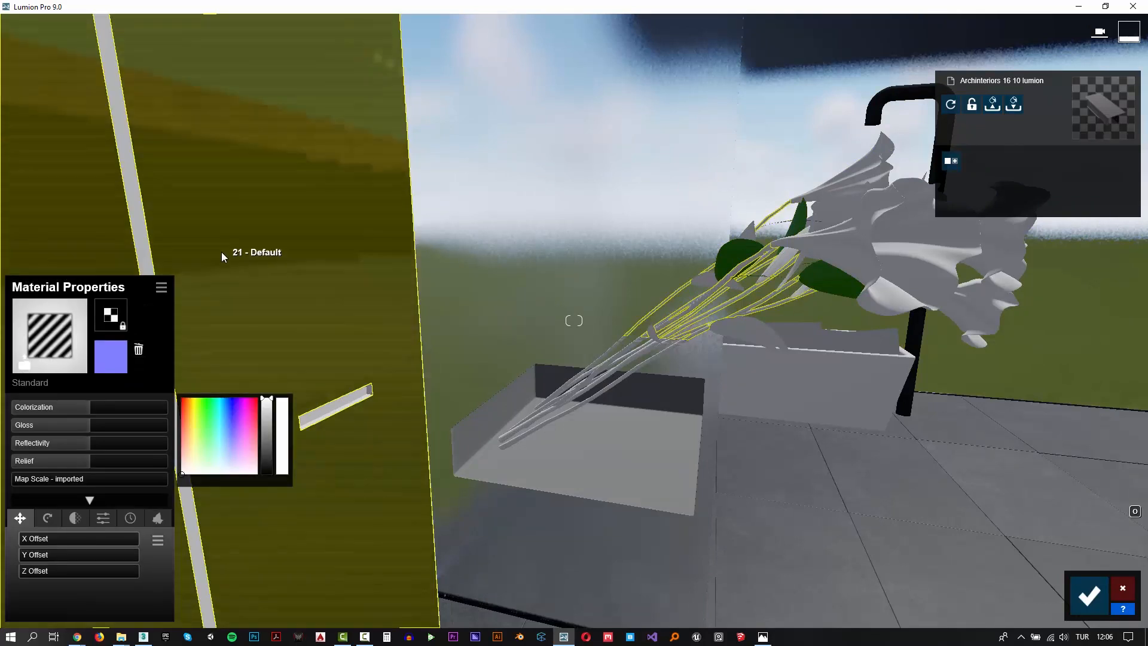
{"action": "left_click", "coordinate": [161, 288]}
{"action": "left_click", "coordinate": [109, 292]}
- Assign a Standard material to the remaining white pieces on the stems and paste the copied green material onto it
{"action": "key", "text": "s"}
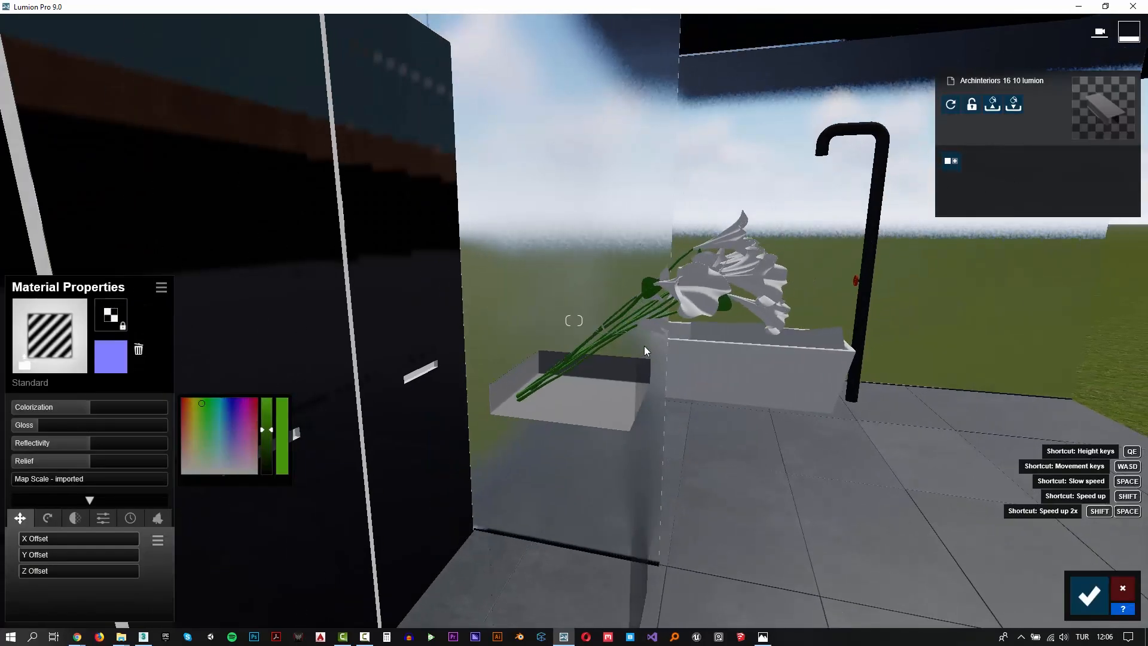
{"action": "key", "text": "d"}
{"action": "right_click_drag", "start_coordinate": [558, 328], "coordinate": [485, 315]}
{"action": "key", "text": "w"}
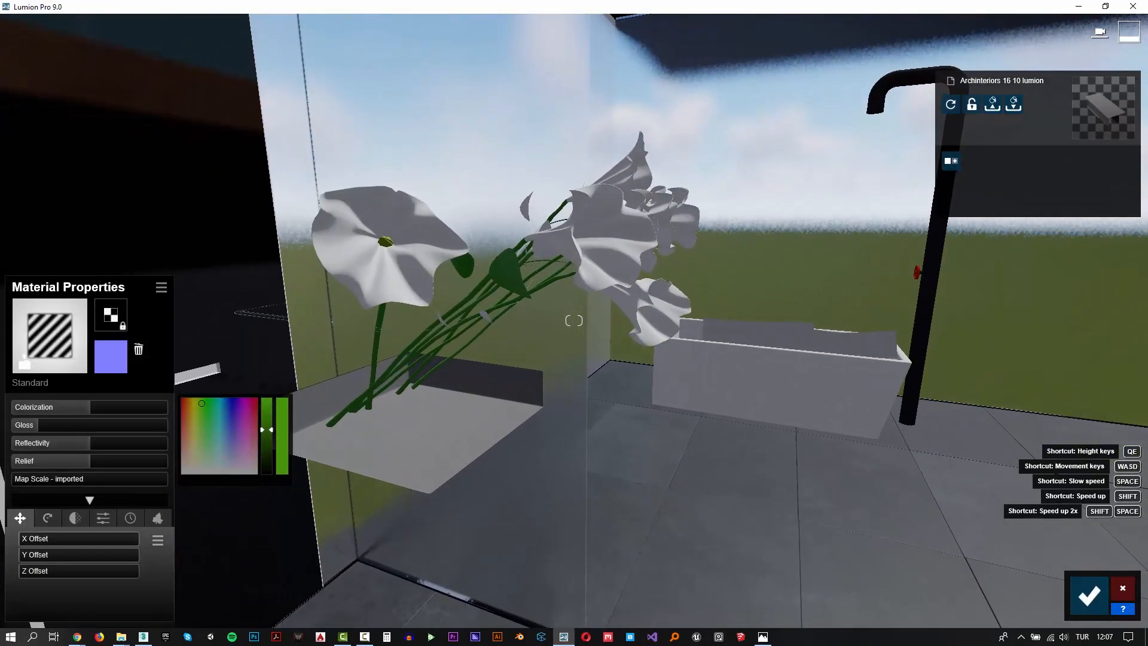
{"action": "left_click", "coordinate": [484, 315]}
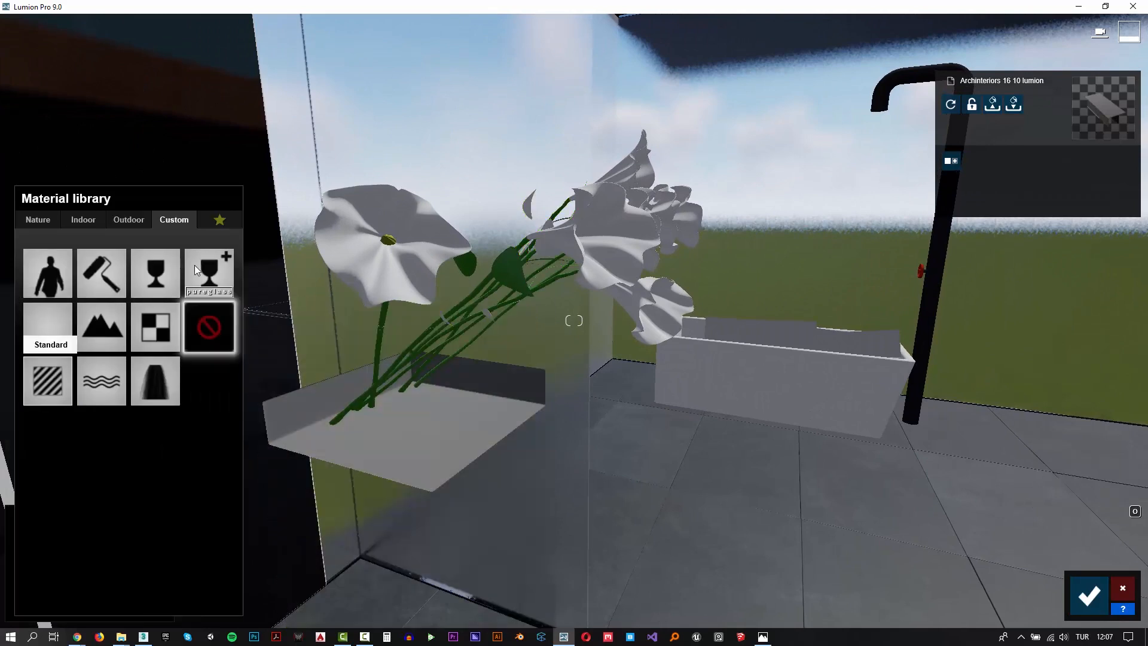
{"action": "left_click", "coordinate": [47, 381]}
{"action": "left_click", "coordinate": [161, 287]}
{"action": "left_click", "coordinate": [108, 293]}
- Assign the custom Glass material to the dark strip at the back of the vase under the flower stems
{"action": "key", "text": "s"}
{"action": "right_click_drag", "start_coordinate": [239, 311], "coordinate": [251, 388]}
{"action": "key", "text": "a"}
{"action": "key", "text": "w"}
{"action": "key", "text": "q"}
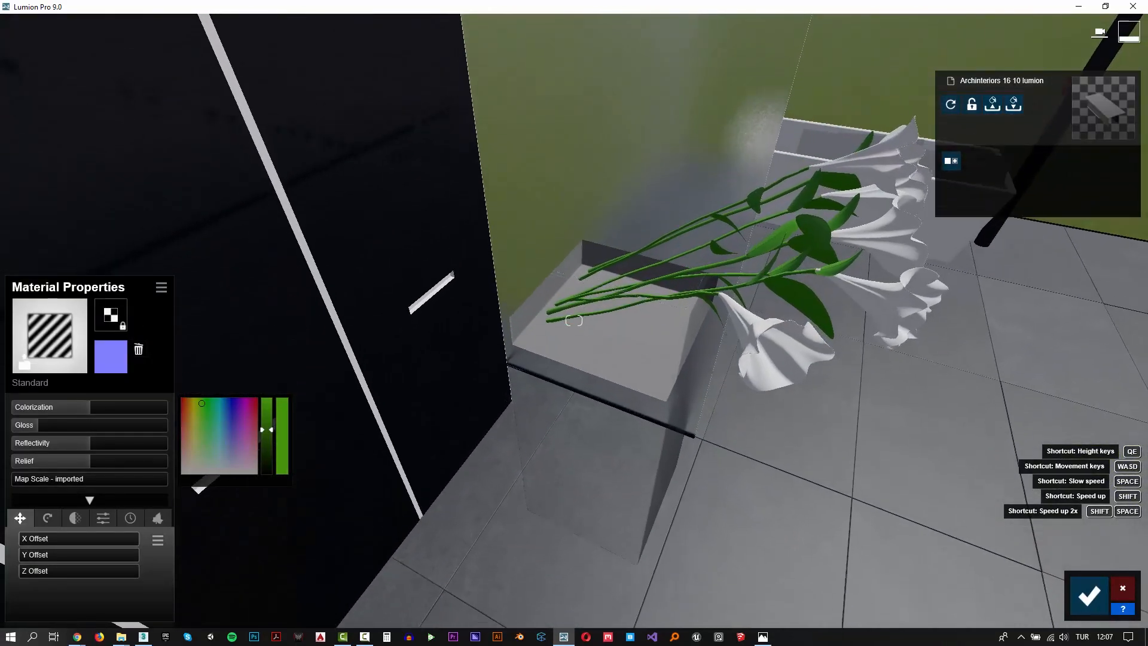
{"action": "key", "text": "w"}
{"action": "left_click", "coordinate": [575, 223]}
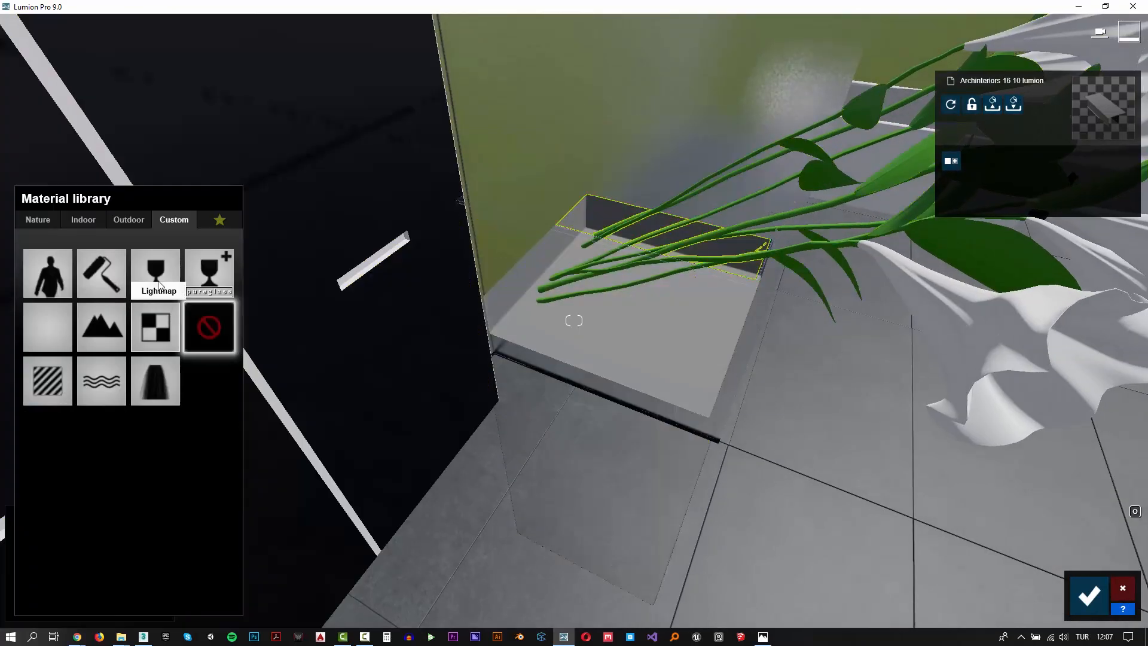
{"action": "left_click", "coordinate": [158, 280]}
- Apply the indoor Chrome metal to the black shower pipe beside the bathtub
{"action": "key", "text": "s"}
{"action": "right_click_drag", "start_coordinate": [660, 296], "coordinate": [795, 227]}
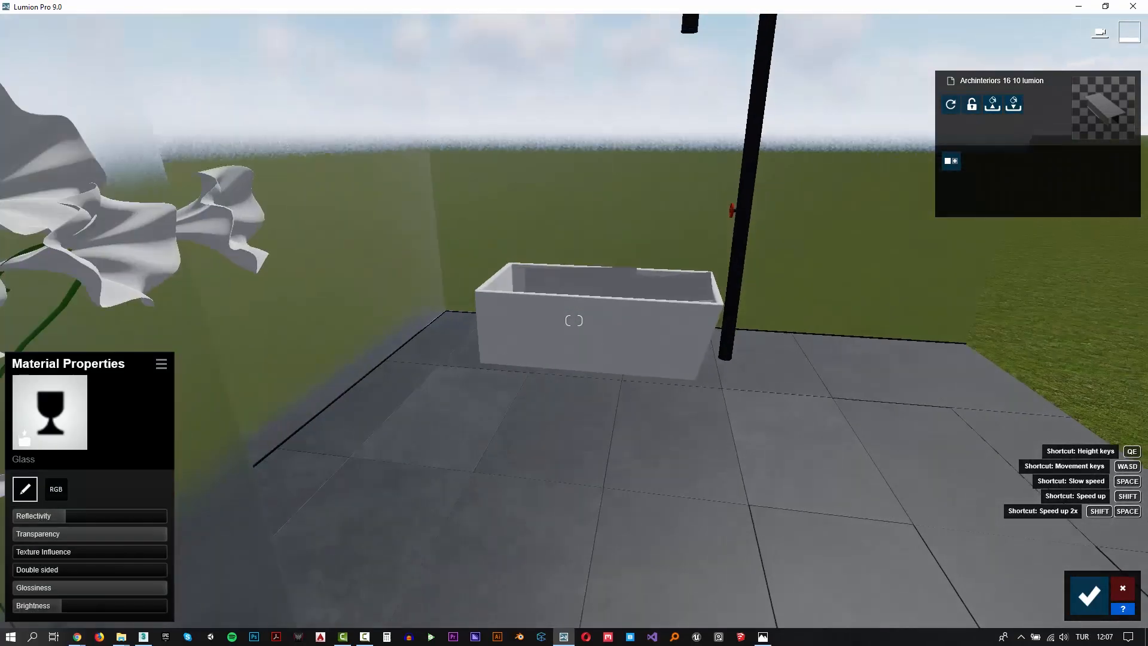
{"action": "key", "text": "w"}
{"action": "left_click", "coordinate": [748, 283]}
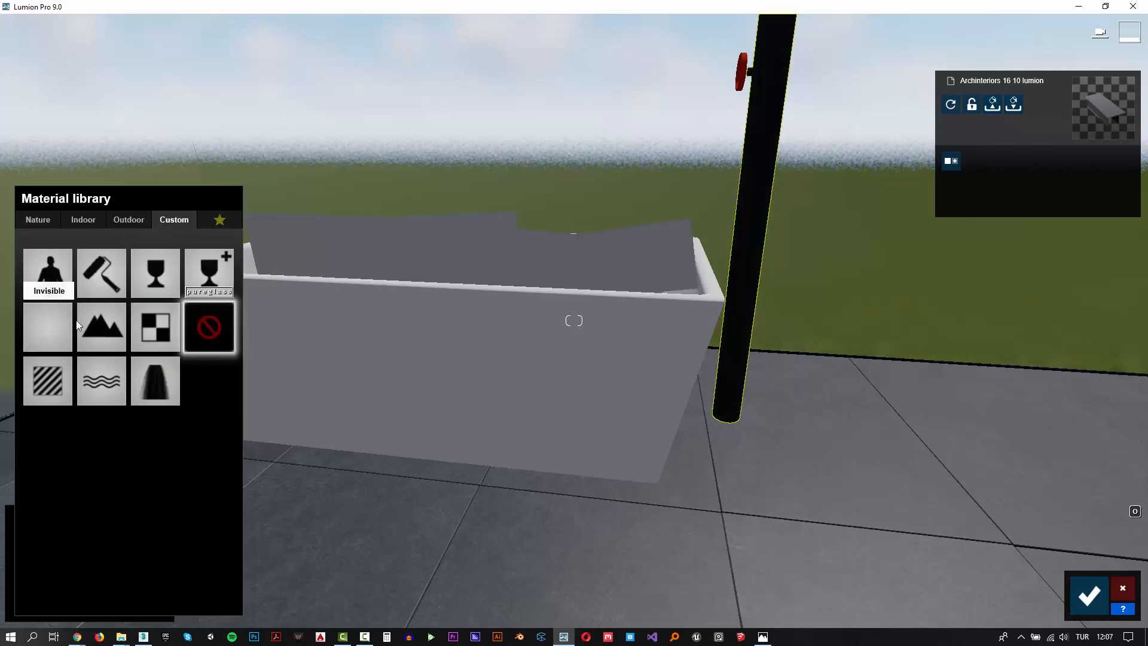
{"action": "left_click", "coordinate": [84, 221]}
{"action": "left_click", "coordinate": [53, 324]}
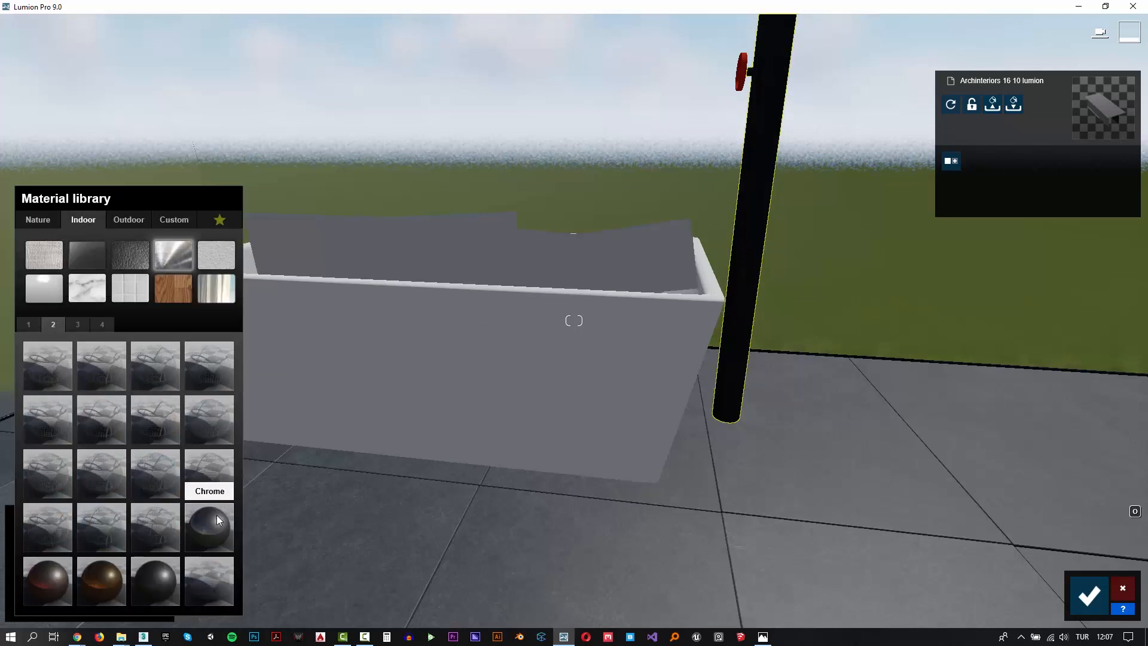
- Assign the custom Standard material to the bathtub and set its gloss to 0.9
{"action": "left_click", "coordinate": [446, 375]}
{"action": "left_click", "coordinate": [44, 384]}
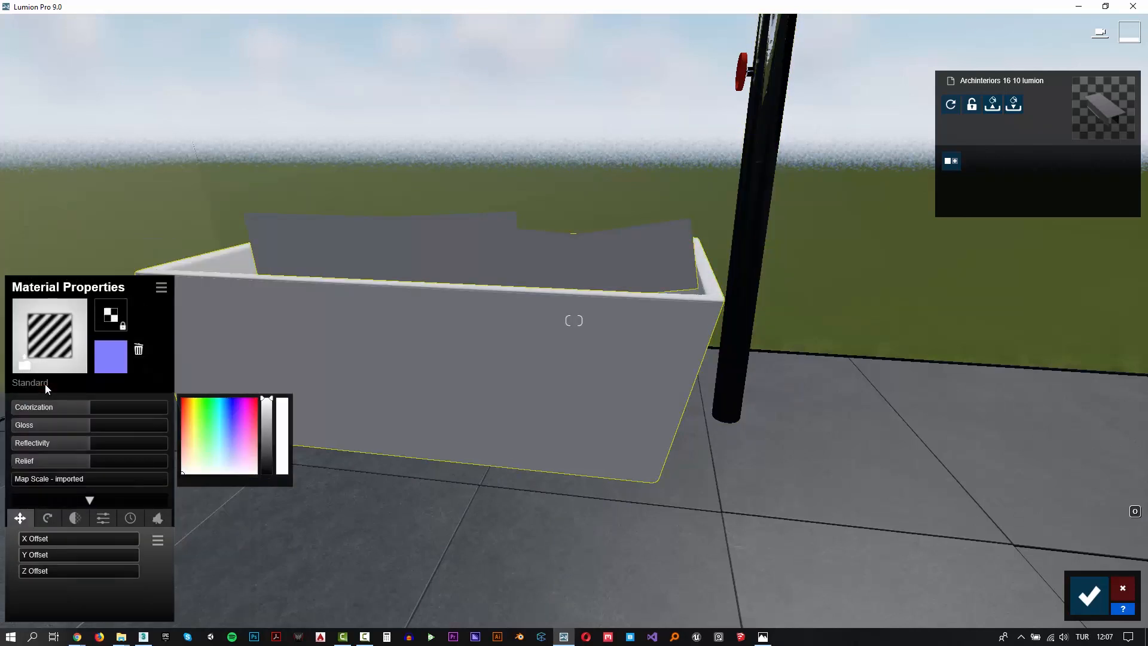
{"action": "right_click_drag", "start_coordinate": [443, 369], "coordinate": [443, 323]}
{"action": "key", "text": "e"}
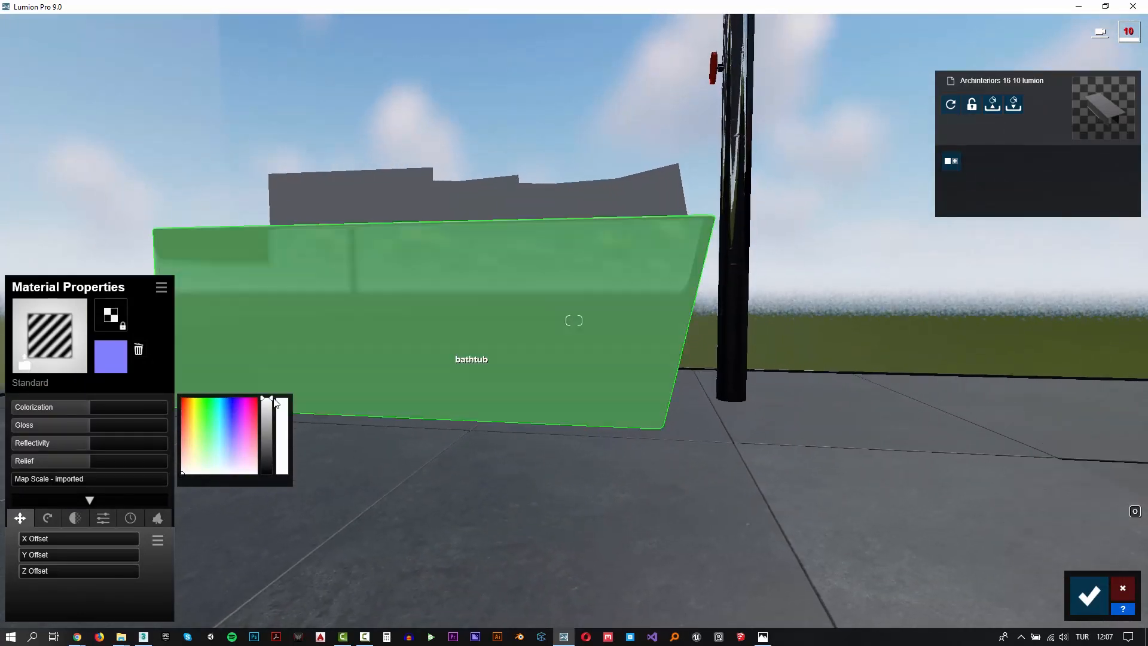
{"action": "left_click_drag", "start_coordinate": [57, 425], "coordinate": [77, 421]}
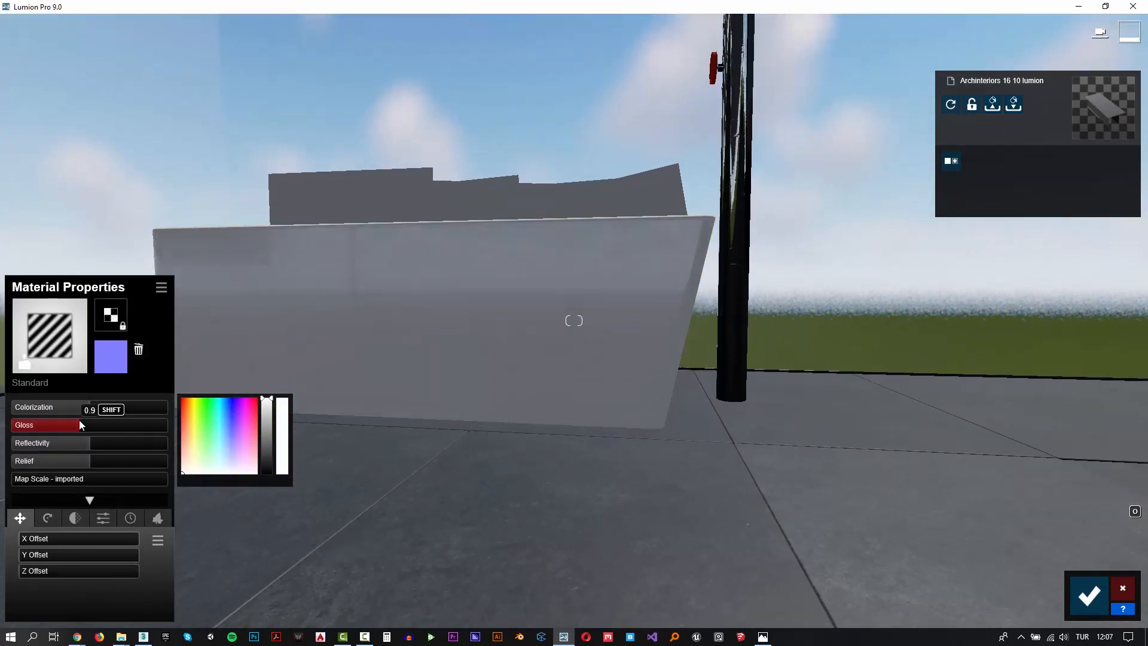
- Open the material library for the jagged grey surface inside the bathtub
{"action": "key", "text": "q"}
{"action": "right_click_drag", "start_coordinate": [466, 396], "coordinate": [466, 496]}
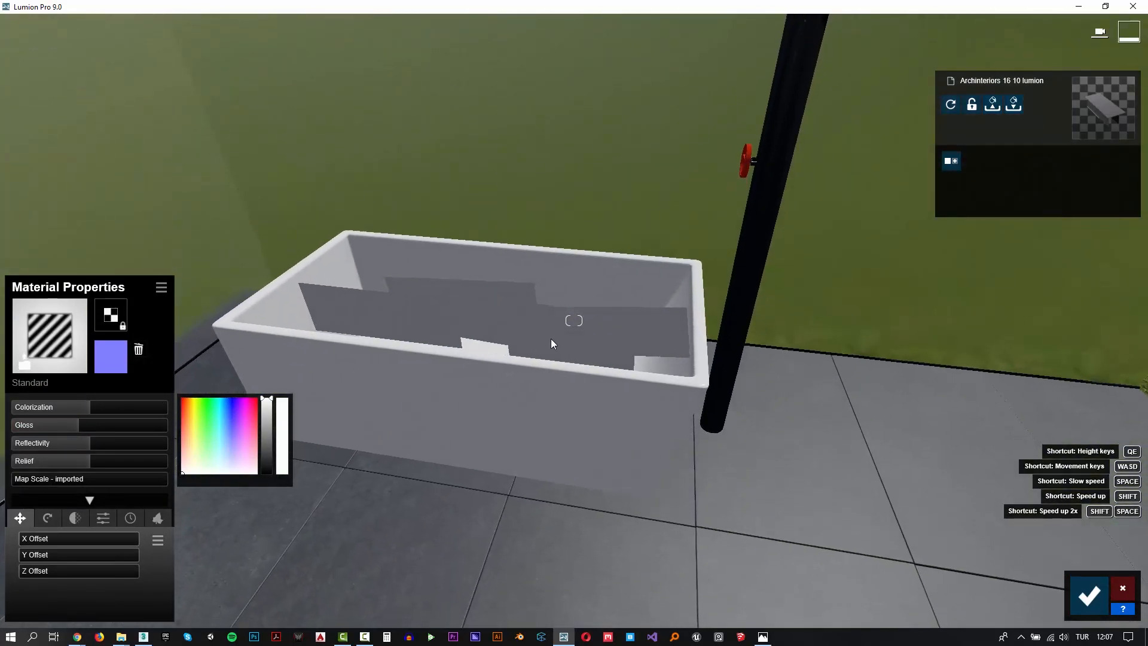
{"action": "left_click", "coordinate": [551, 338]}
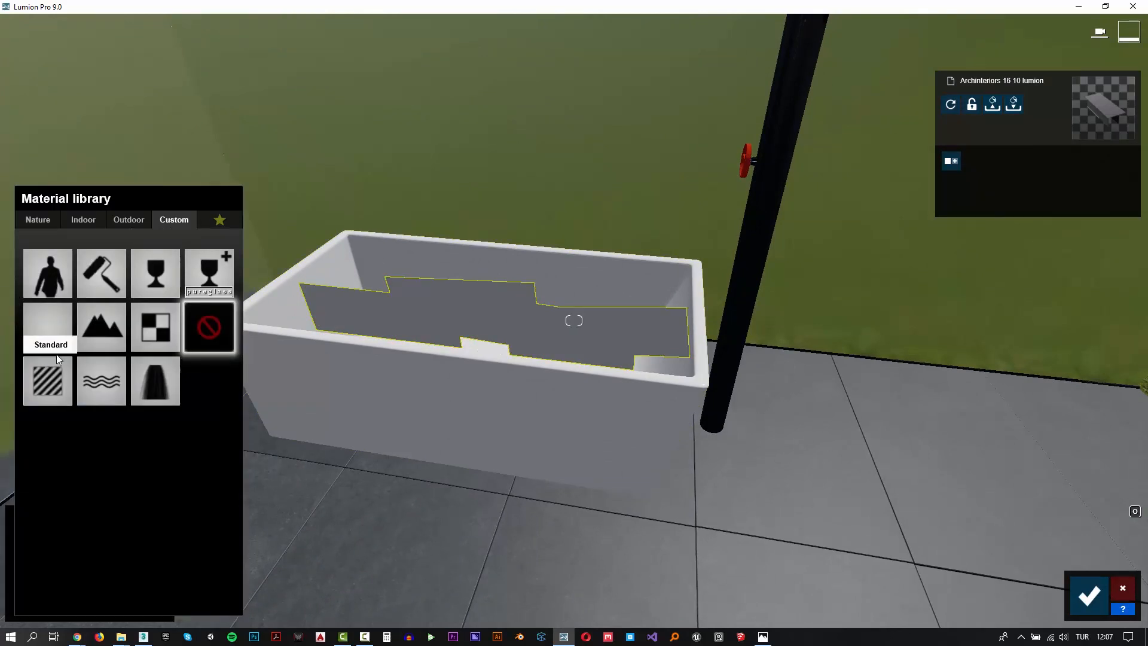
- Assign the custom Standard material to the red valve wheel on the shower pipe and set its gloss to 0.6
{"action": "right_click_drag", "start_coordinate": [468, 387], "coordinate": [422, 295]}
{"action": "key", "text": "s"}
{"action": "key", "text": "w"}
{"action": "key", "text": "w"}
{"action": "left_click", "coordinate": [422, 295]}
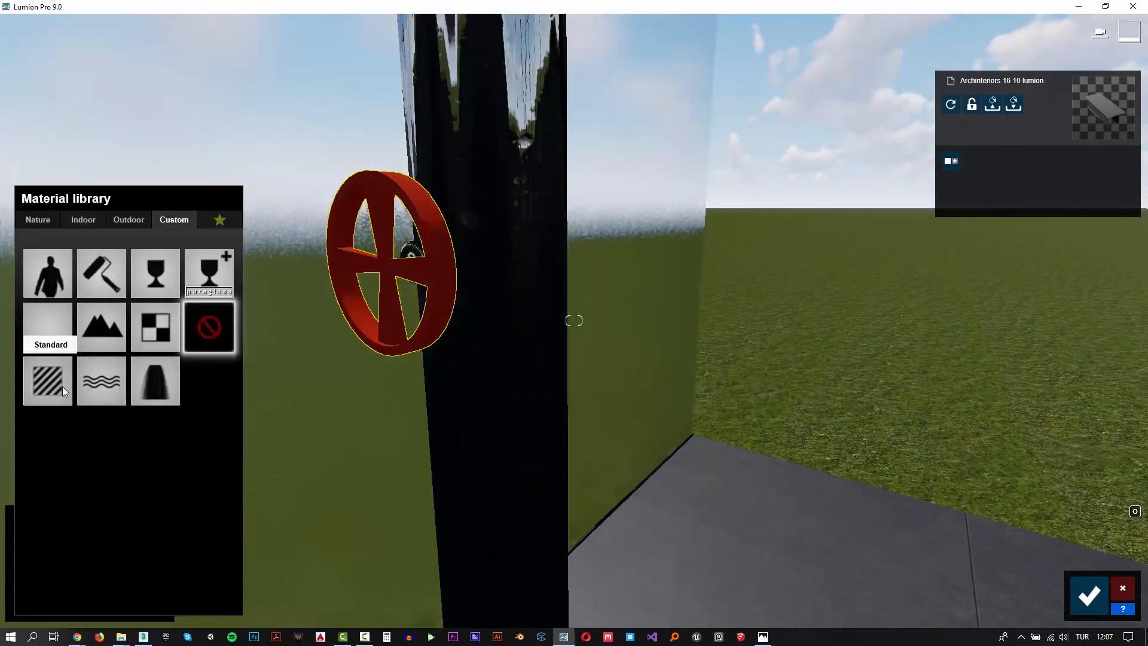
{"action": "left_click", "coordinate": [53, 389]}
{"action": "left_click_drag", "start_coordinate": [85, 424], "coordinate": [64, 435]}
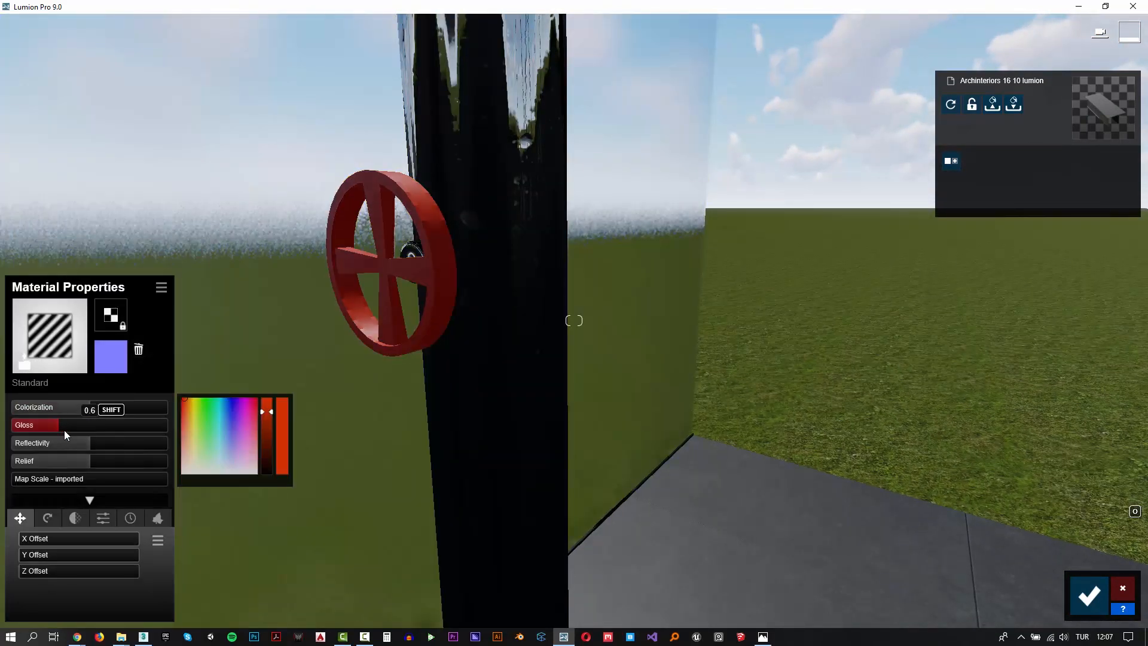
- Save the material edits and restore the camera of photo 1 in photo mode
{"action": "left_click", "coordinate": [1087, 596]}
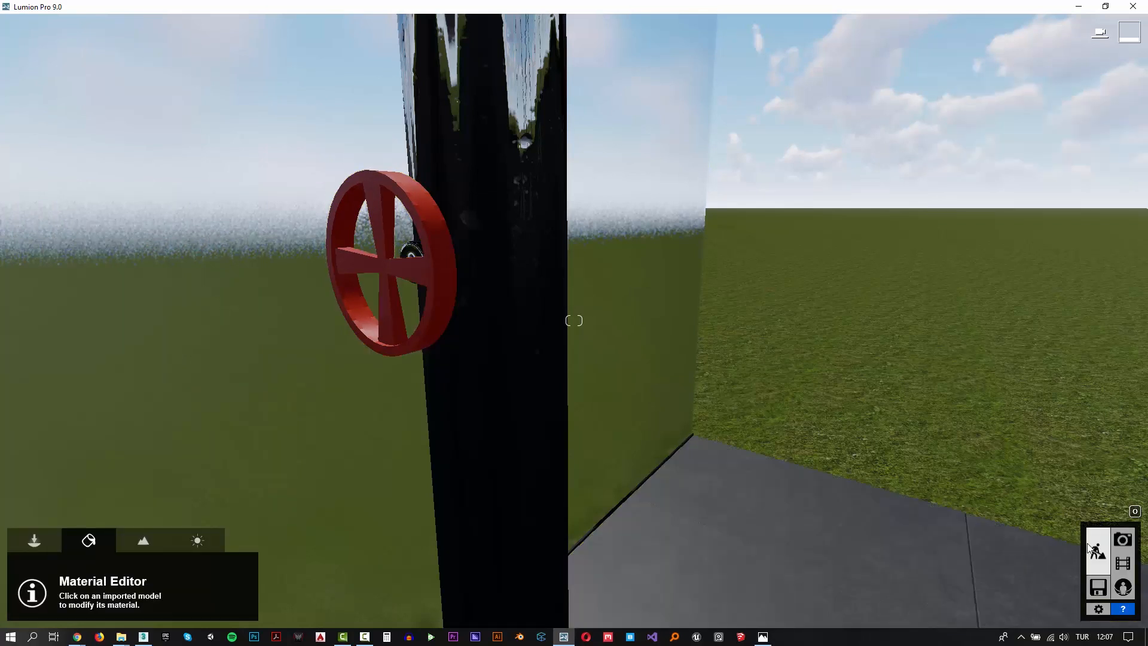
{"action": "left_click", "coordinate": [1122, 539]}
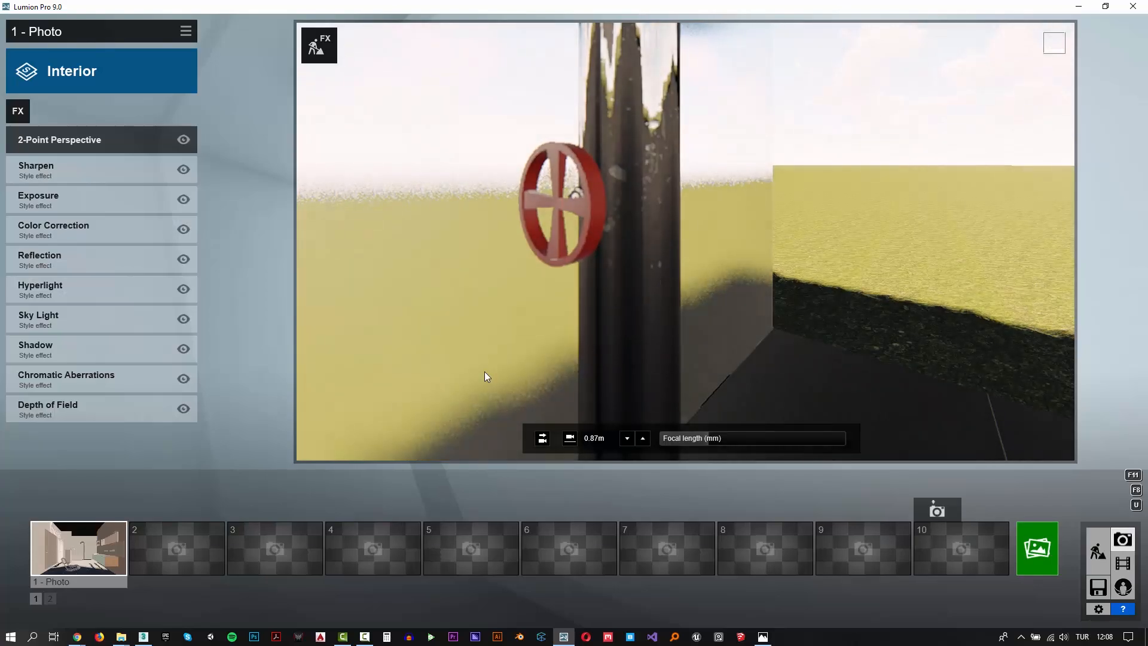
{"action": "left_click", "coordinate": [85, 544]}
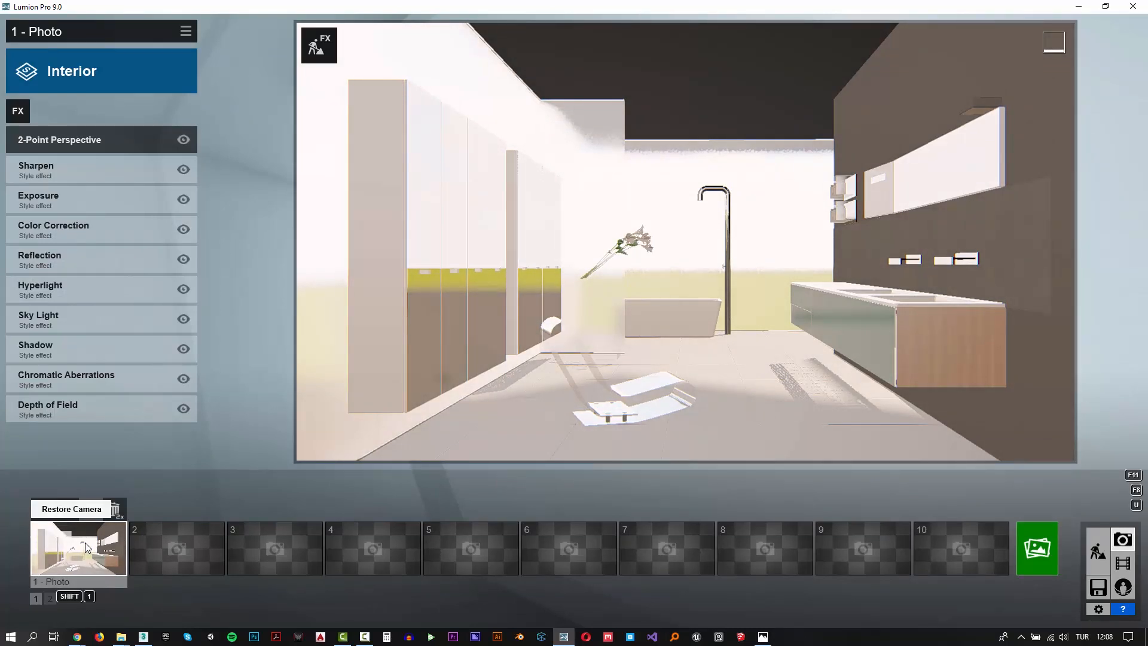
- Return to build mode and move the imported bathroom model vertically, high above the ground
{"action": "left_click", "coordinate": [1097, 562]}
{"action": "left_click", "coordinate": [51, 544]}
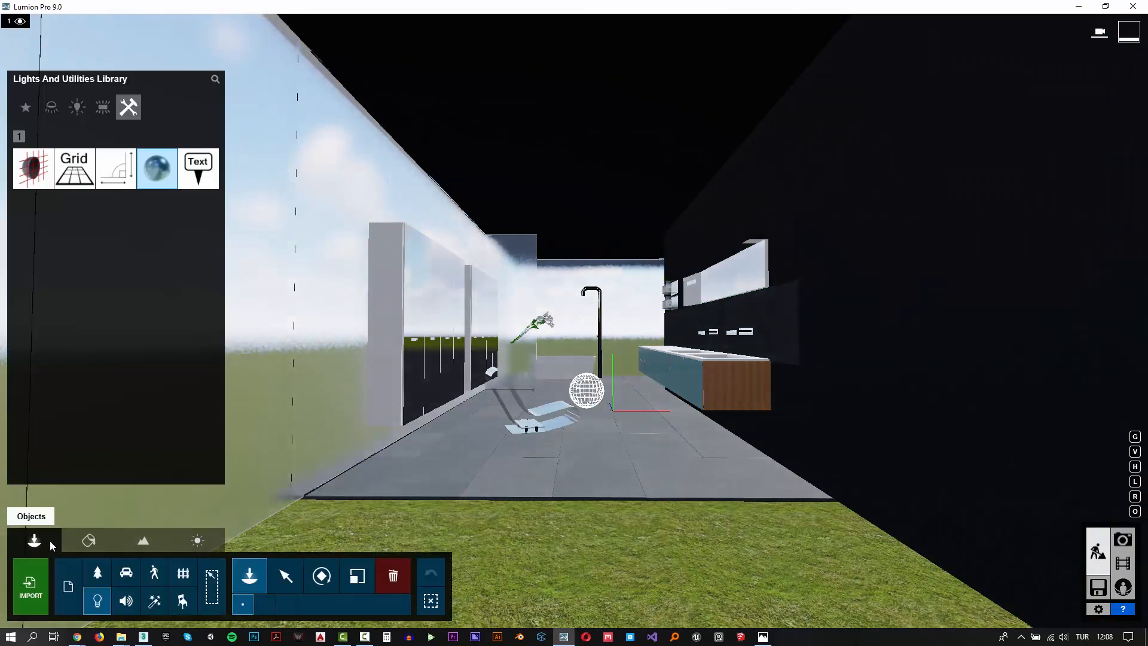
{"action": "left_click", "coordinate": [285, 589]}
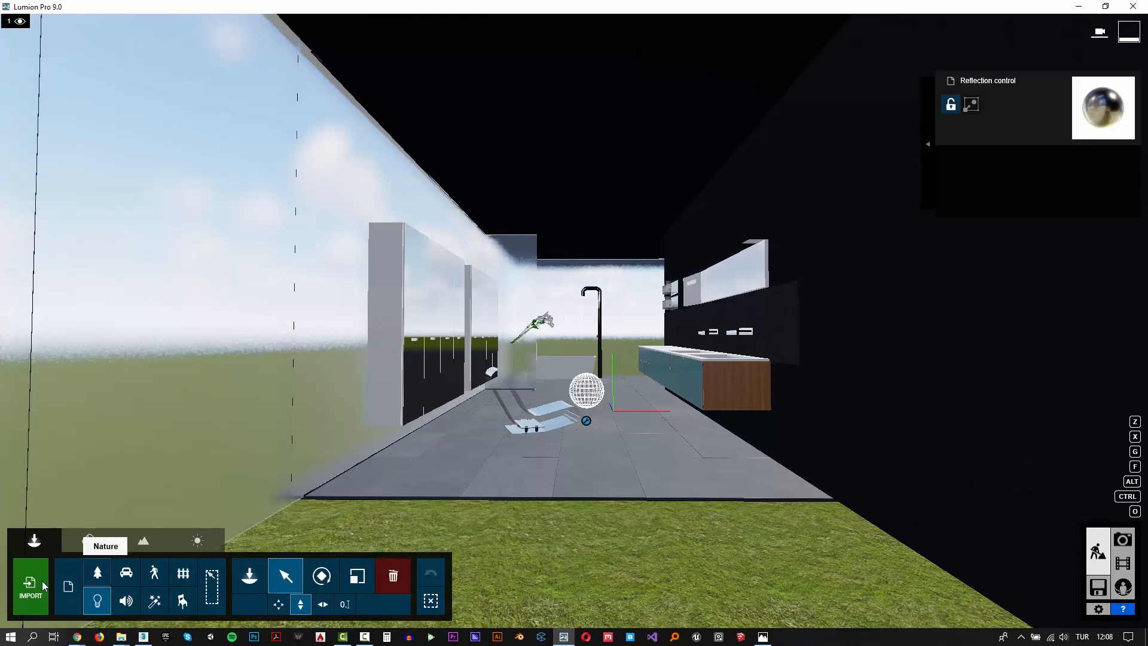
{"action": "left_click", "coordinate": [67, 586]}
{"action": "mouse_move", "coordinate": [612, 401]}
{"action": "left_mouse_down"}
{"action": "mouse_move", "coordinate": [641, 205]}
{"action": "mouse_move", "coordinate": [682, 81]}
{"action": "mouse_move", "coordinate": [678, 338]}
{"action": "mouse_move", "coordinate": [608, 375]}
{"action": "mouse_move", "coordinate": [683, 3]}
{"action": "left_mouse_up"}
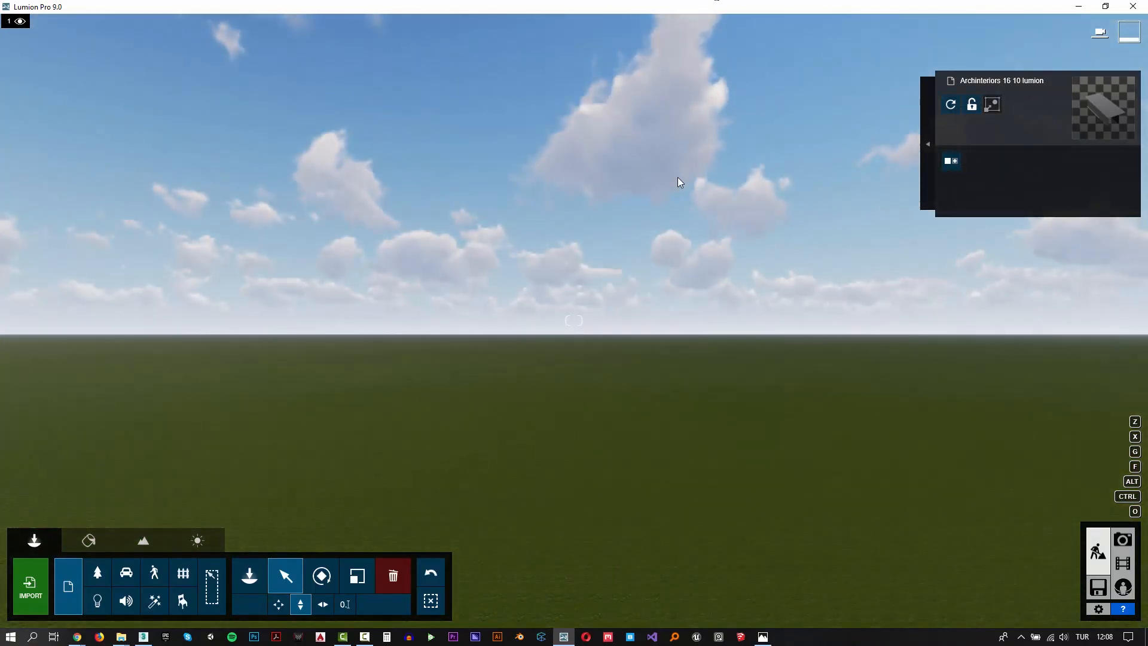
- Try to reach the raised bathroom by raising photo 1's camera to a height of 50 m in photo mode
{"action": "key", "text": "e"}
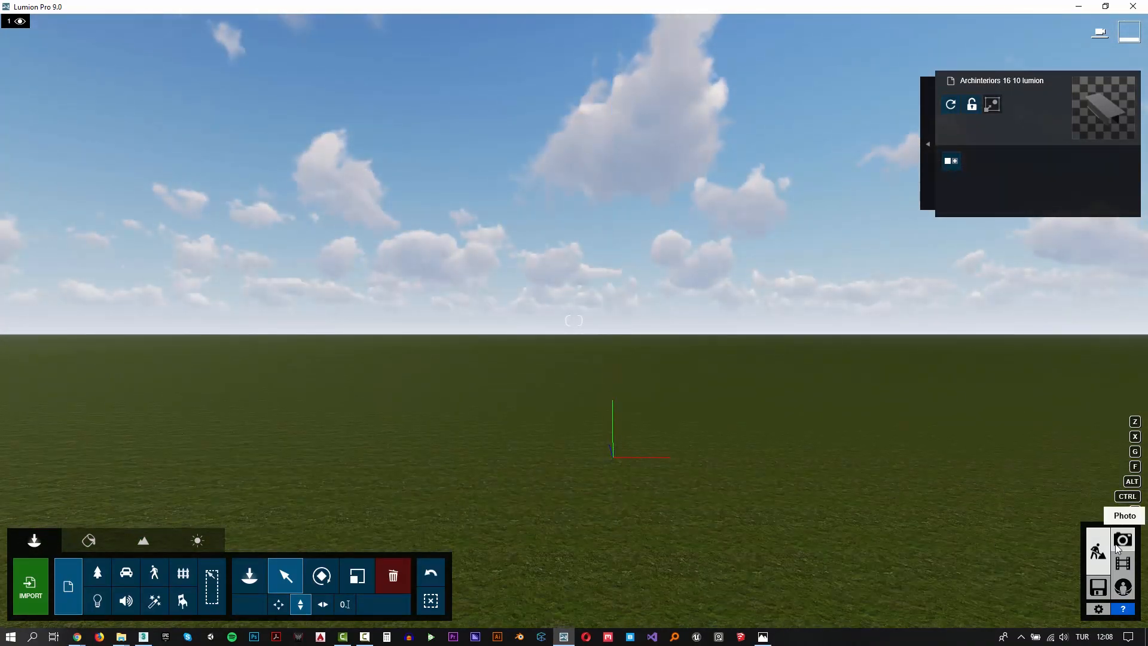
{"action": "left_click", "coordinate": [1122, 541]}
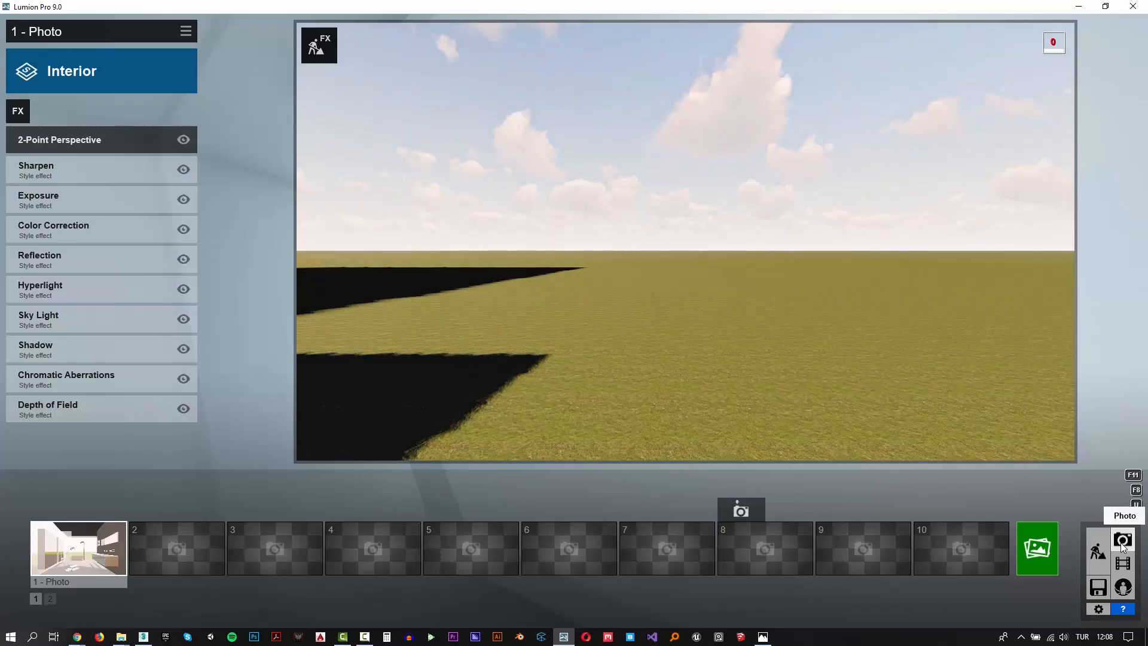
{"action": "left_click", "coordinate": [642, 439]}
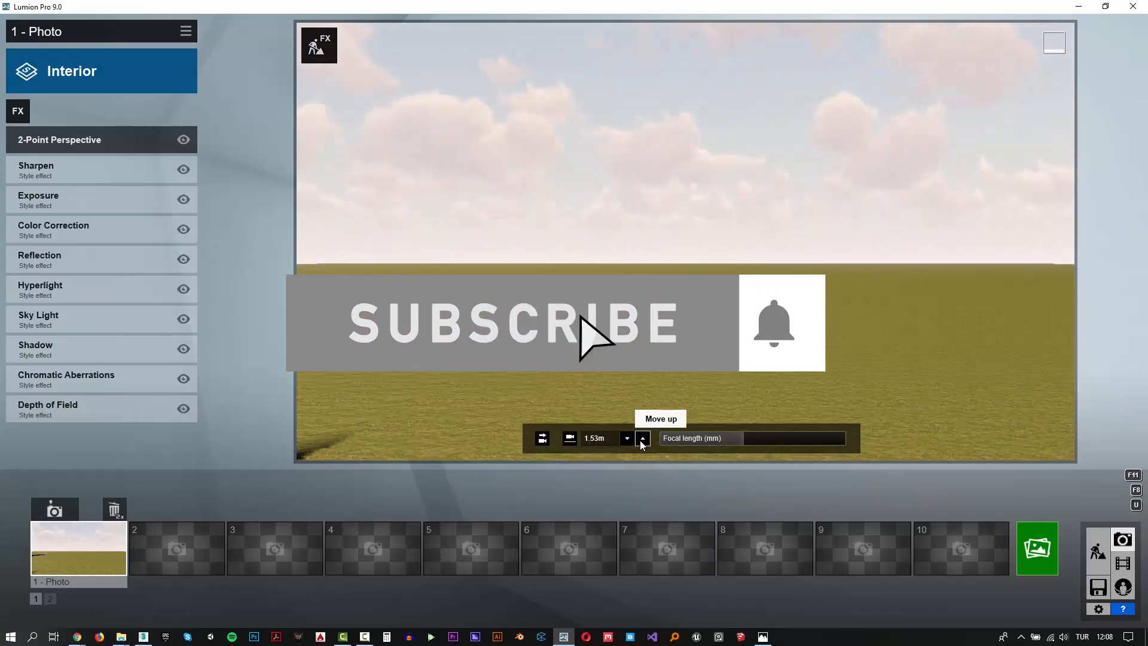
{"action": "left_click", "coordinate": [642, 439]}
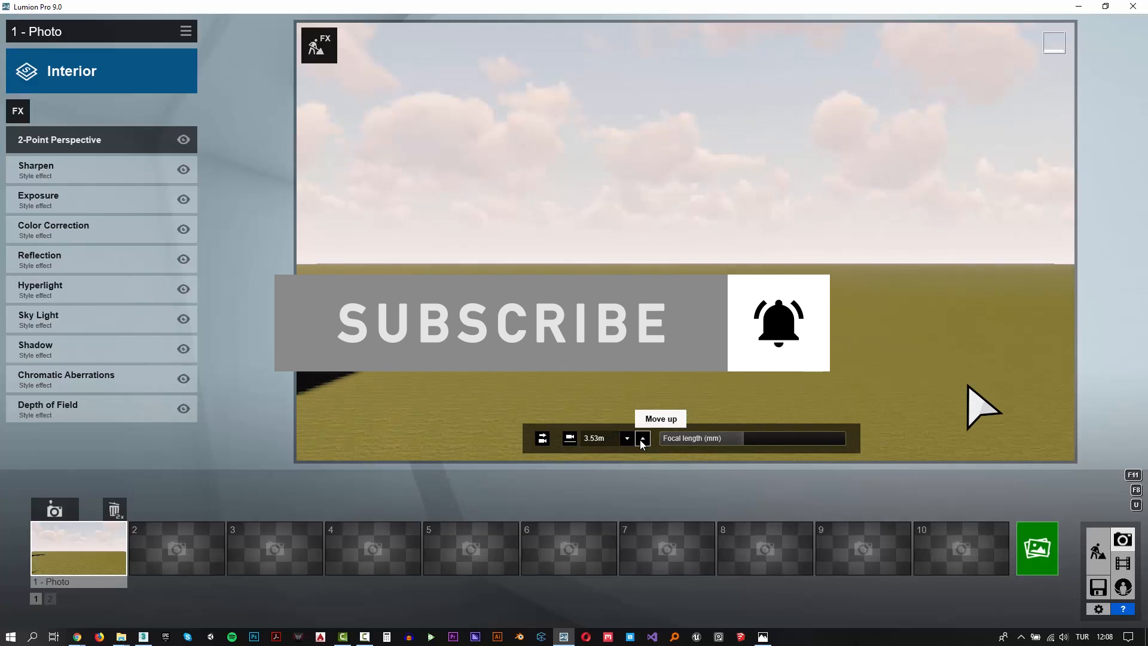
{"action": "left_click", "coordinate": [642, 439]}
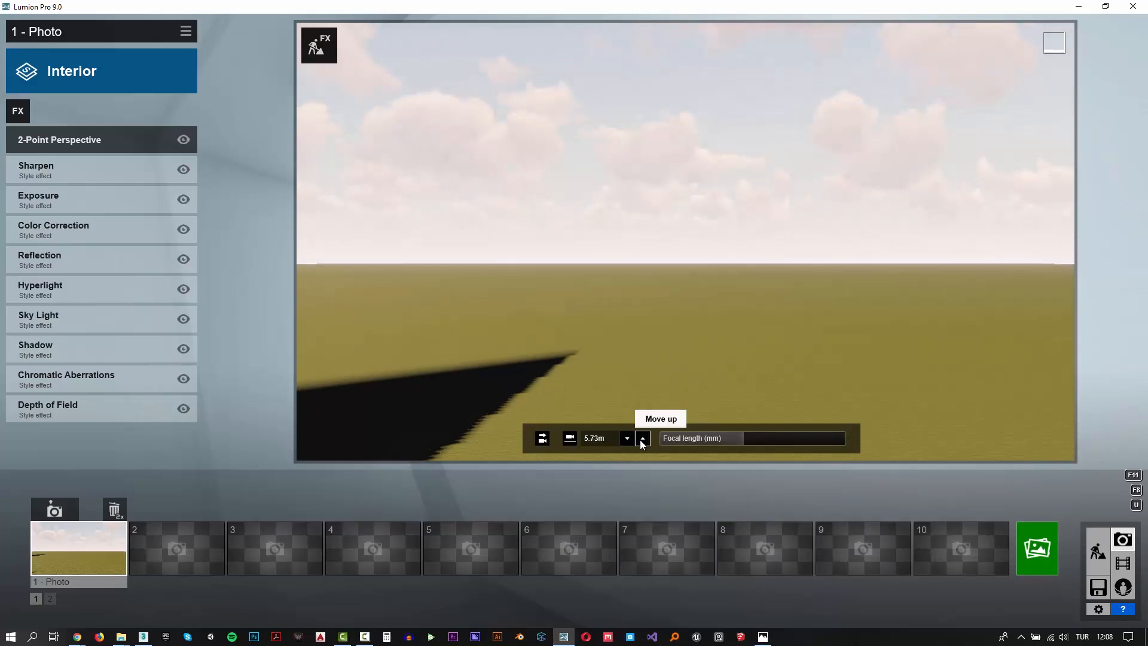
{"action": "left_click", "coordinate": [607, 438]}
{"action": "type", "text": "23.22"}
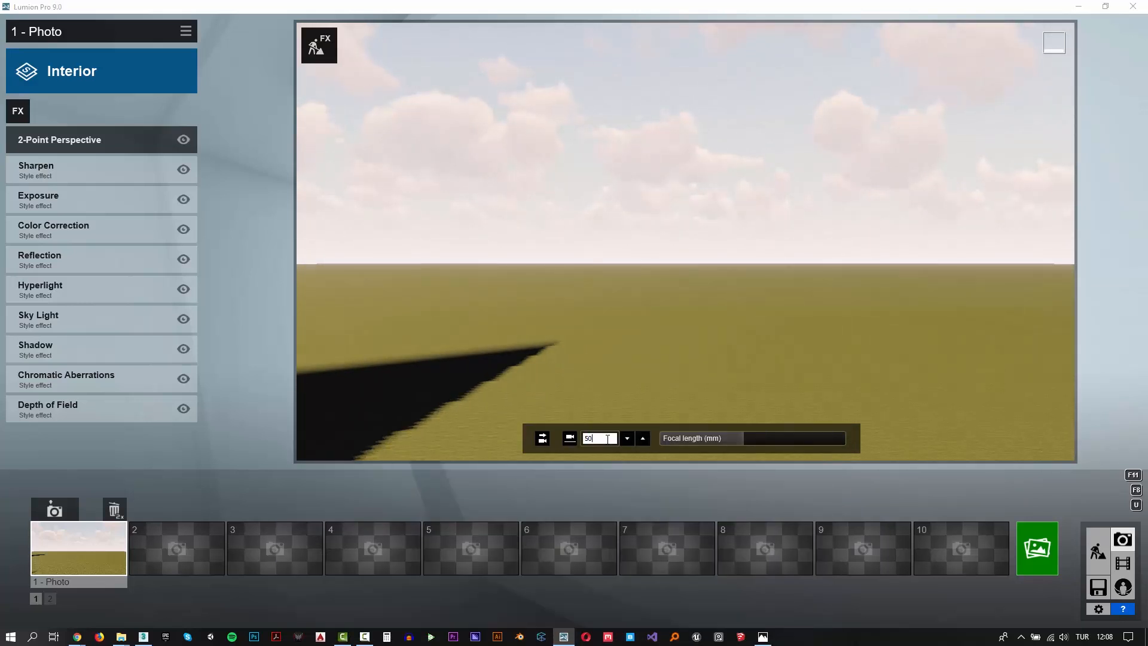
{"action": "key", "text": "Return"}
{"action": "right_click_drag", "start_coordinate": [685, 241], "coordinate": [717, 126]}
{"action": "left_click", "coordinate": [81, 554]}
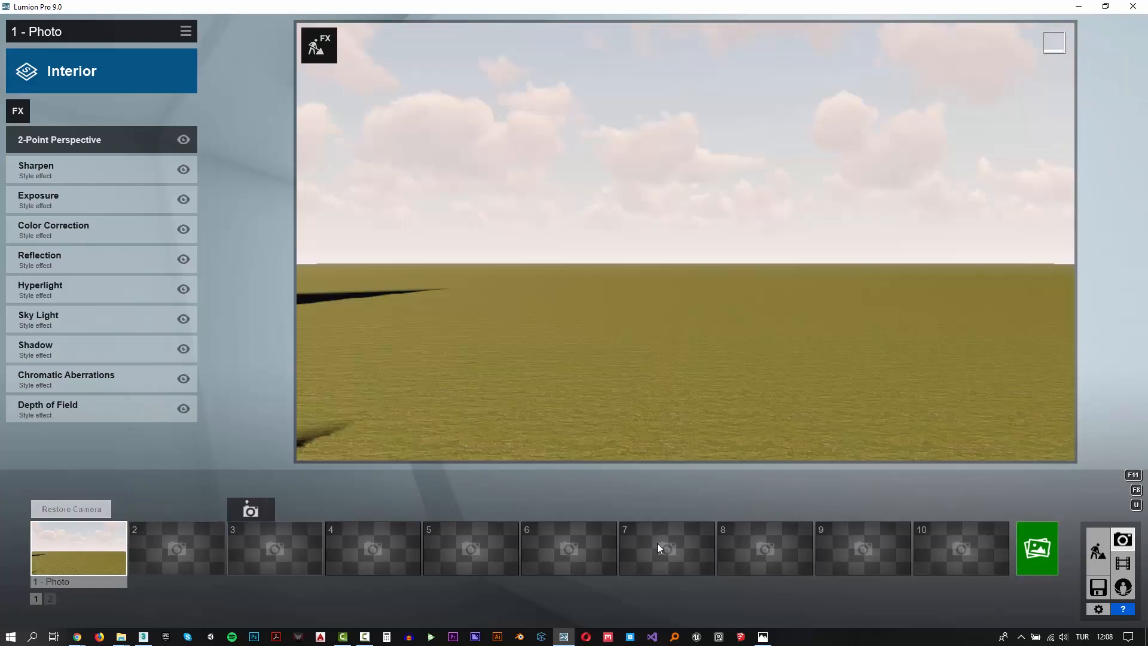
- Fly into the raised bathroom in build mode, facing the shower and bathtub, and store this view as photo 2
{"action": "left_click", "coordinate": [1097, 549]}
{"action": "right_click_drag", "start_coordinate": [830, 312], "coordinate": [735, 296]}
{"action": "key", "text": "q"}
{"action": "key", "text": "w"}
{"action": "key", "text": "q"}
{"action": "key", "text": "w"}
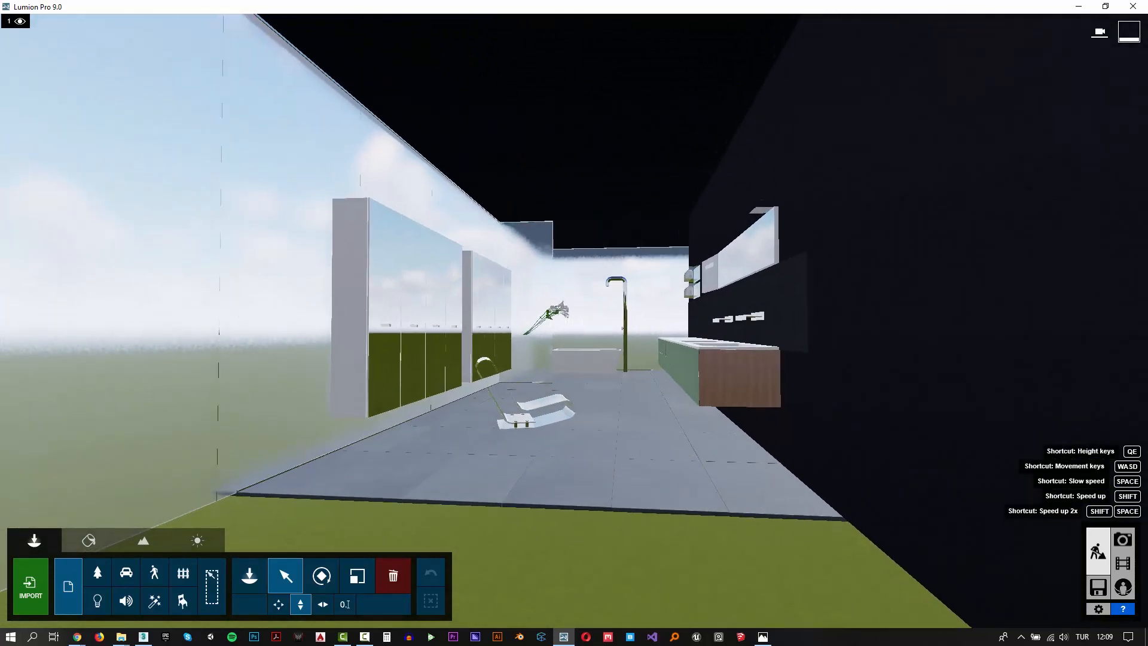
{"action": "right_click_drag", "start_coordinate": [628, 406], "coordinate": [621, 406]}
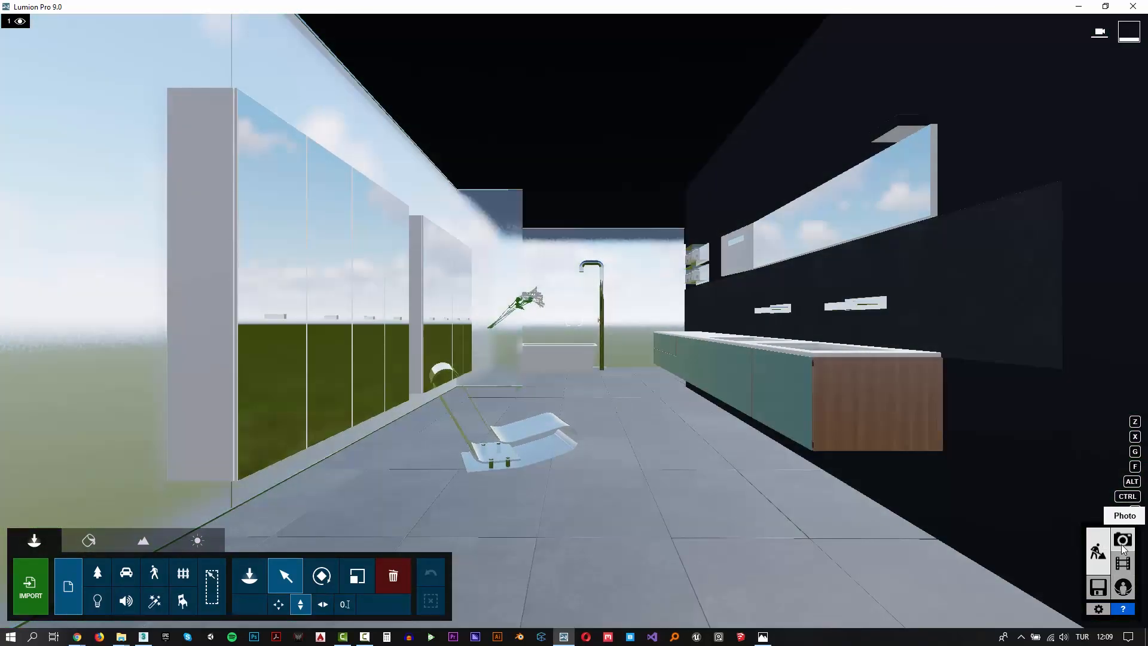
{"action": "left_click", "coordinate": [1122, 548]}
{"action": "left_click", "coordinate": [169, 551]}
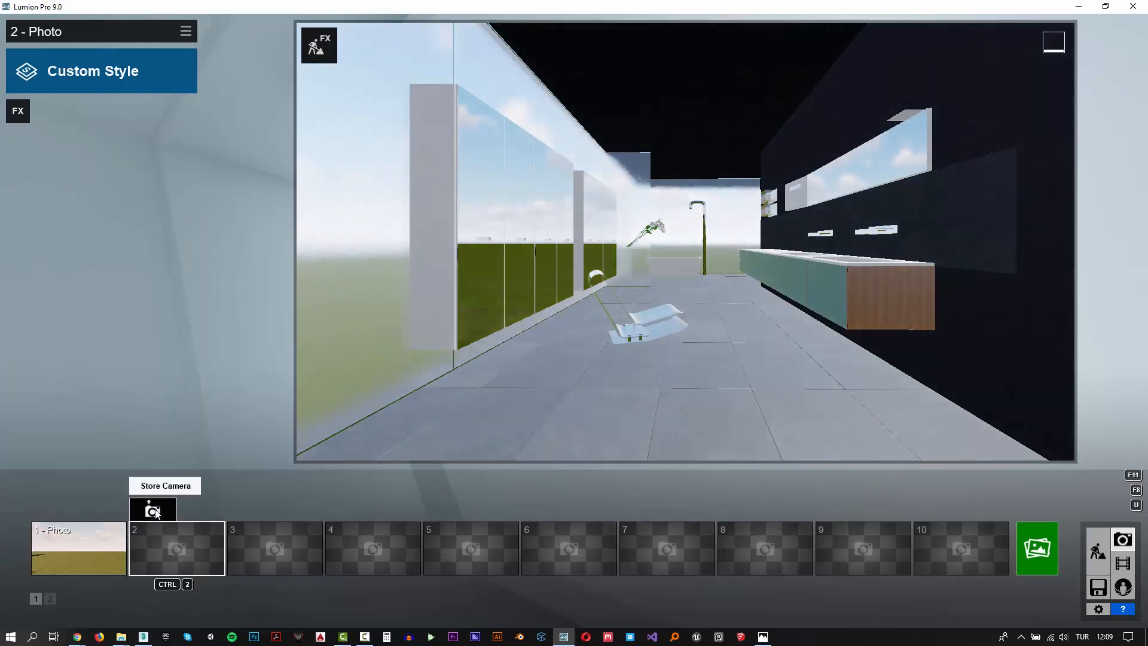
{"action": "left_click", "coordinate": [154, 510]}
- Increase photo 2's focal length, reframe the bathroom to include both cabinet rows, and store the camera again
{"action": "mouse_move", "coordinate": [730, 432]}
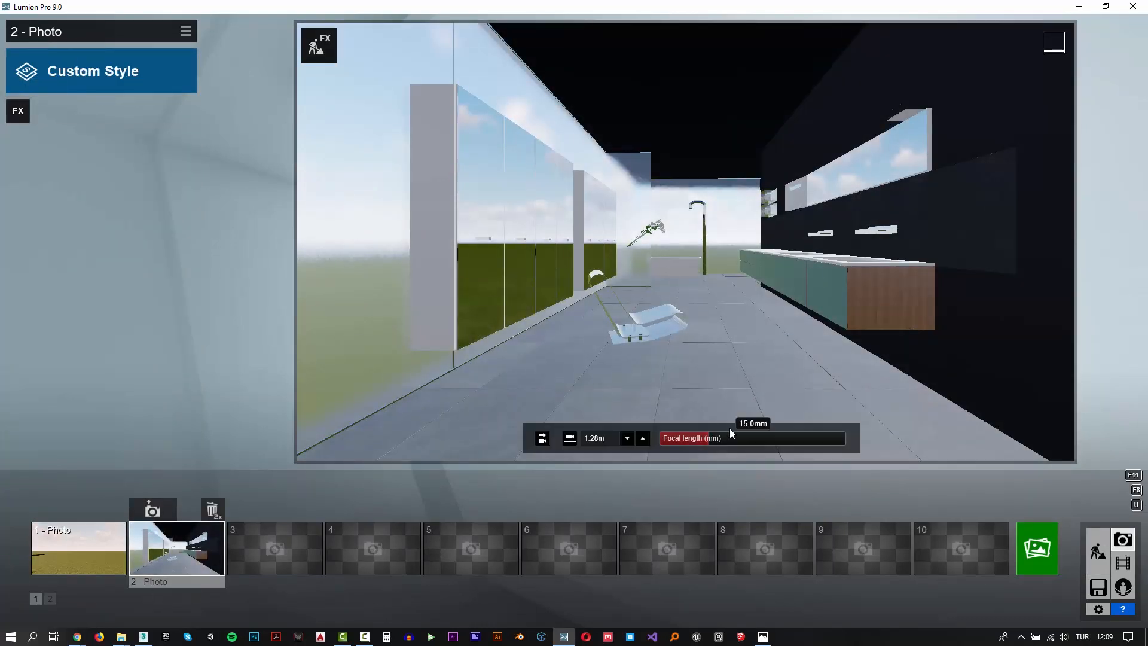
{"action": "left_click_drag", "start_coordinate": [730, 432], "coordinate": [743, 437]}
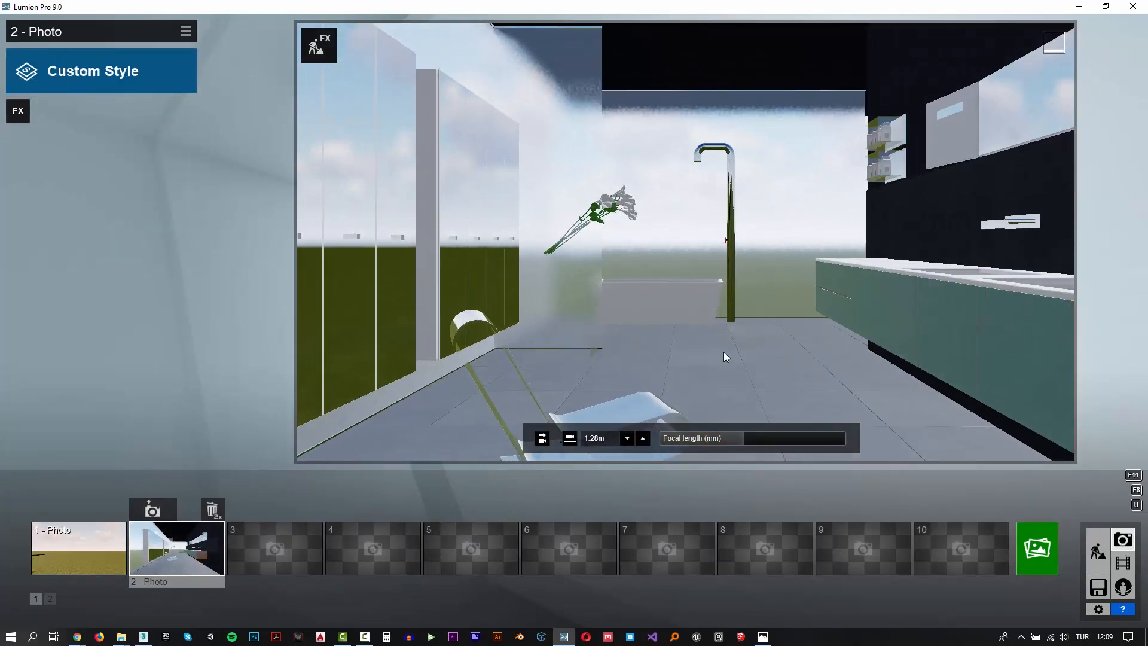
{"action": "scroll", "coordinate": [728, 300], "scroll_direction": "down", "scroll_amount": 3}
{"action": "right_click_drag", "start_coordinate": [729, 297], "coordinate": [740, 273]}
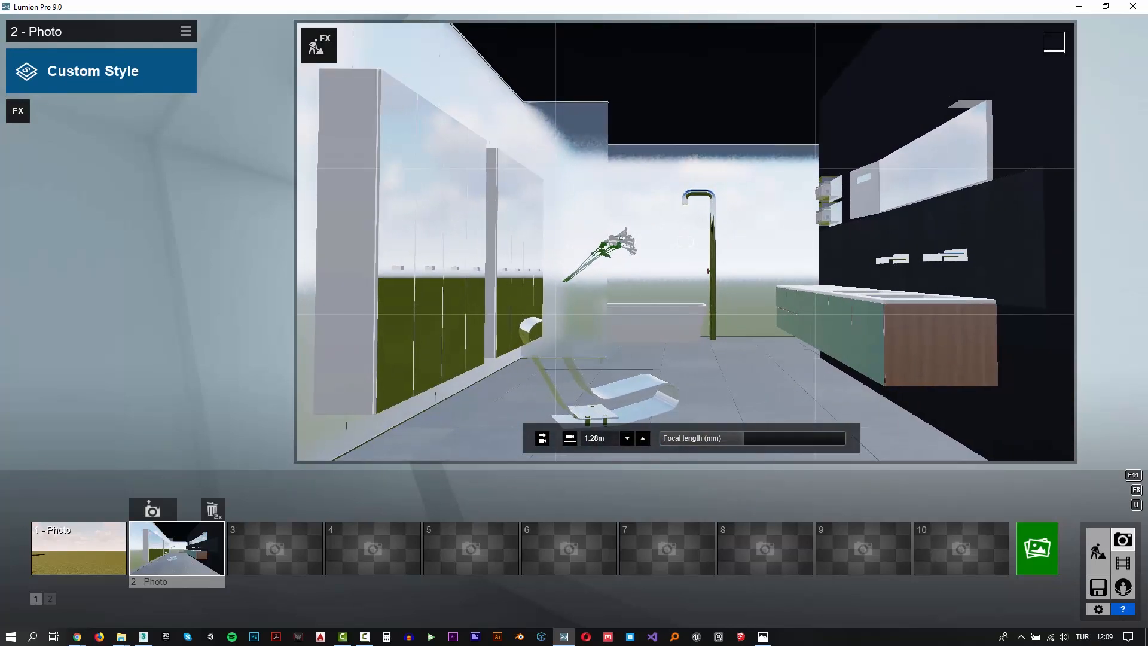
{"action": "left_click", "coordinate": [160, 513]}
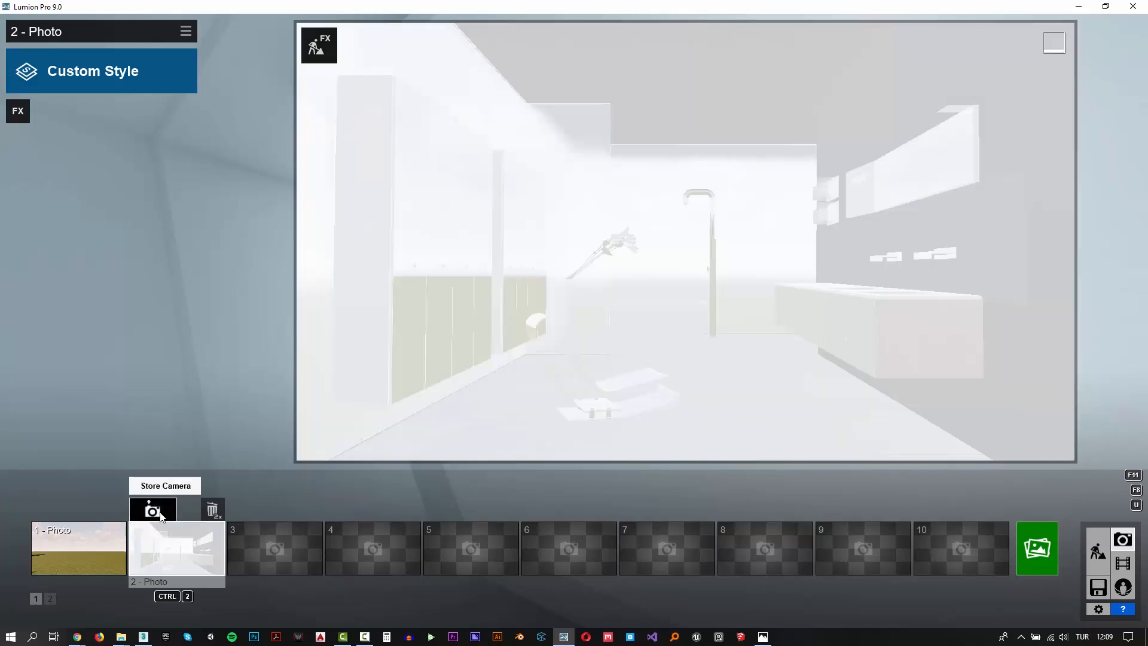
- Add the 2-Point Perspective effect to photo 2, turned on, and apply the Interior style
{"action": "left_click", "coordinate": [18, 111]}
{"action": "left_click", "coordinate": [762, 200]}
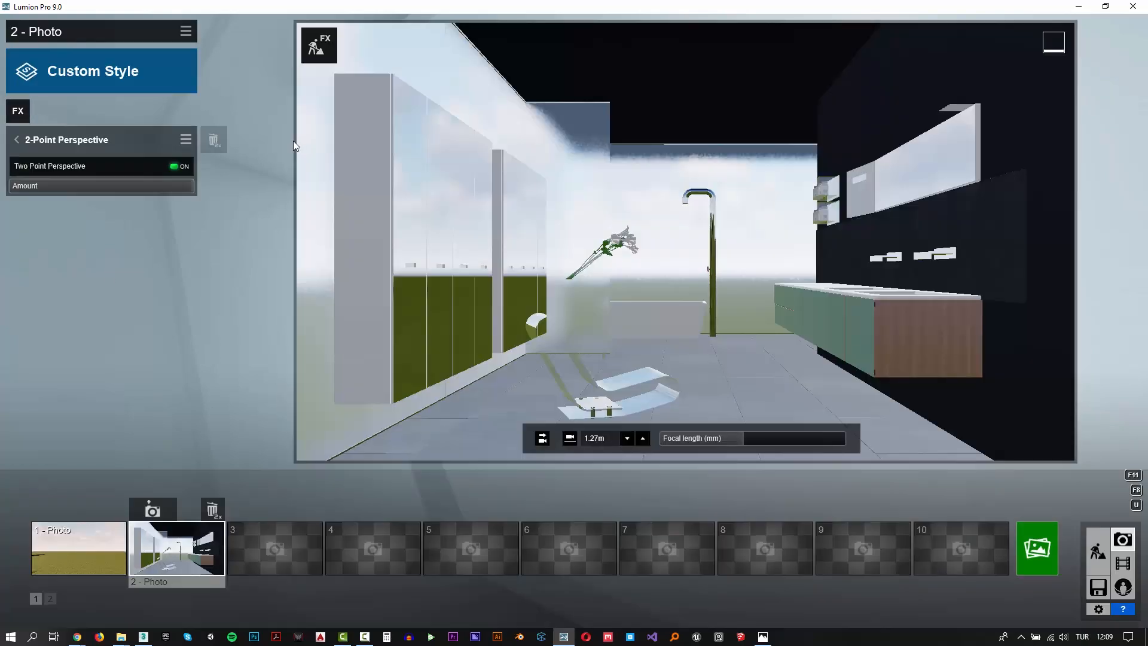
{"action": "left_click", "coordinate": [52, 74]}
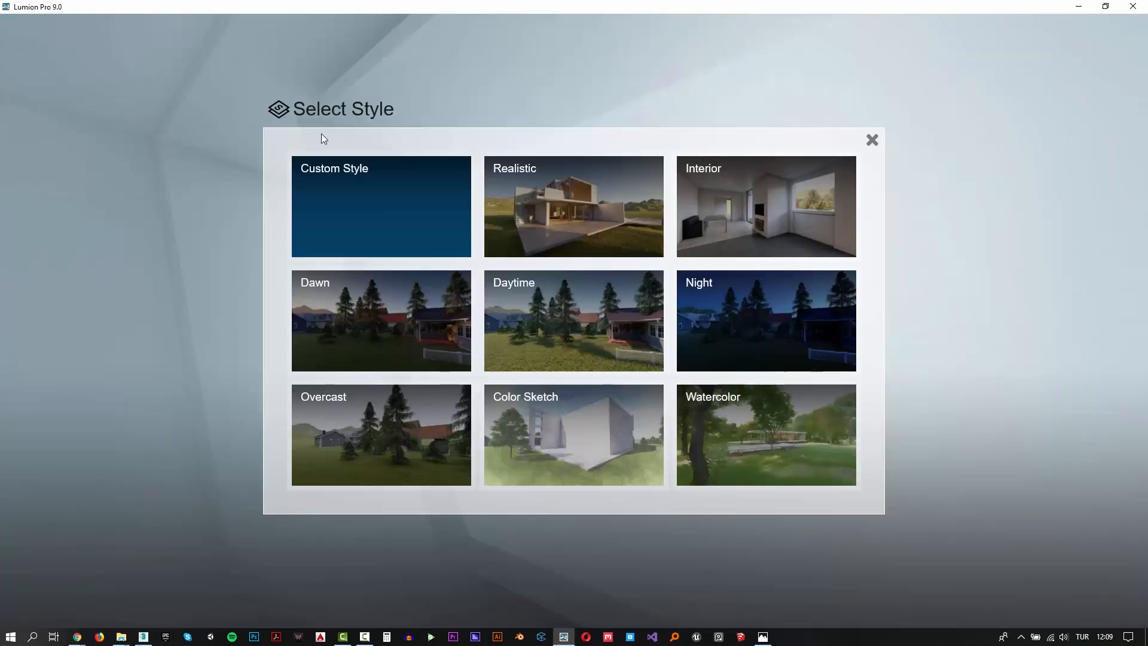
{"action": "left_click", "coordinate": [736, 184]}
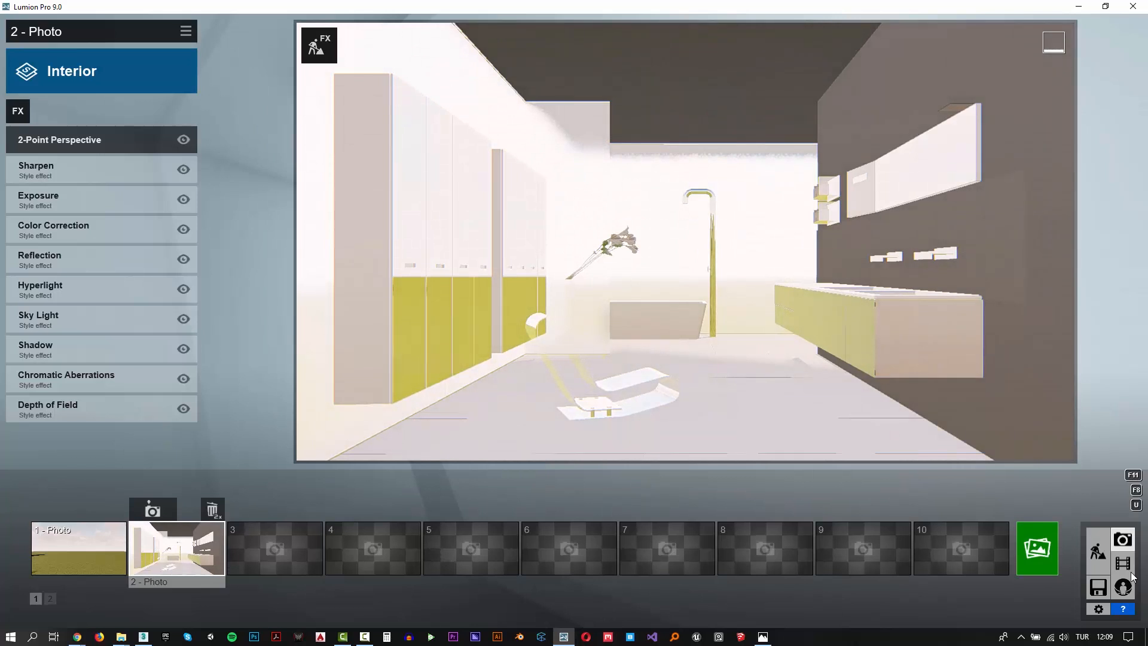
- Render the current shot of photo 2 at Desktop 1920x1080 and save it as JPG file 3
{"action": "left_click", "coordinate": [1049, 556]}
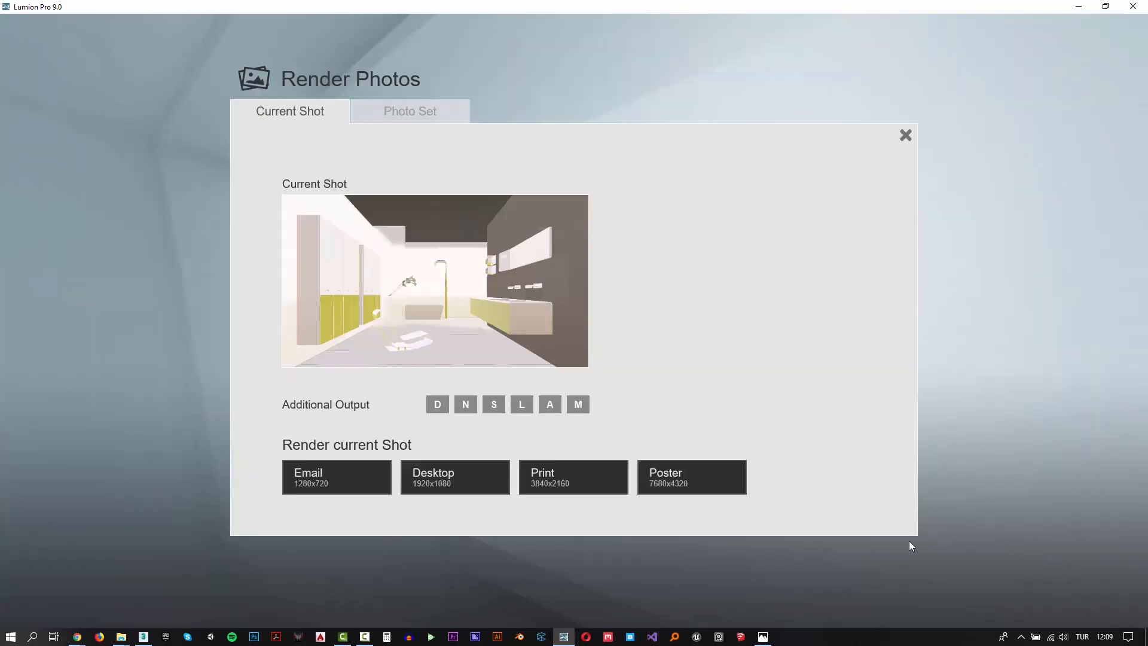
{"action": "left_click", "coordinate": [439, 475]}
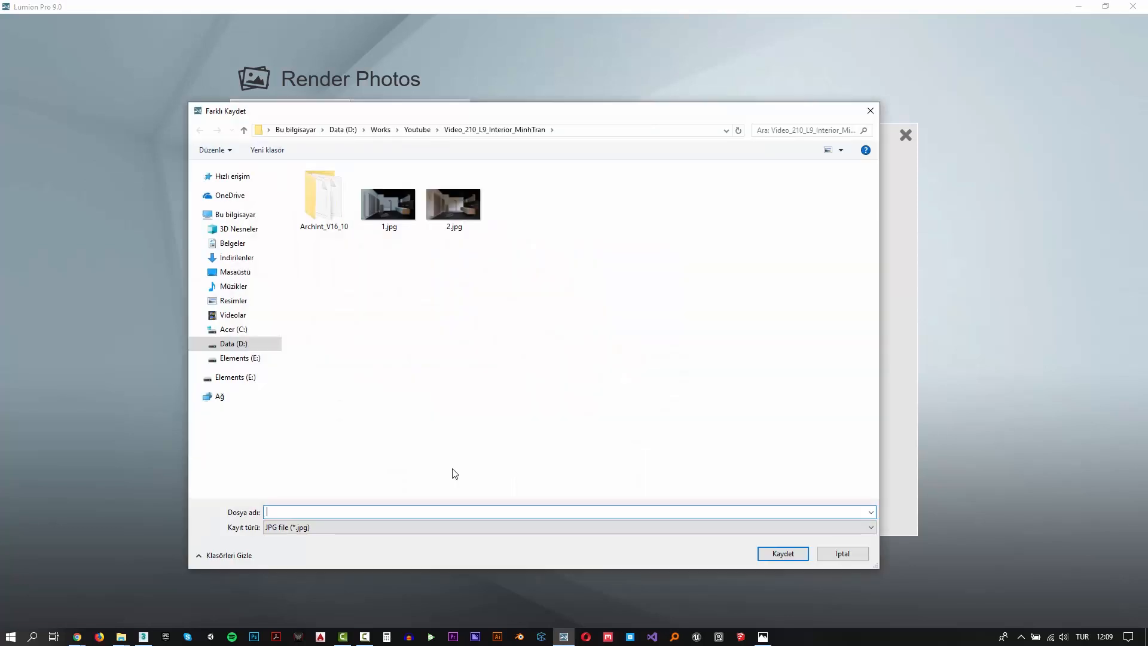
{"action": "type", "text": "3"}
{"action": "key", "text": "Return"}
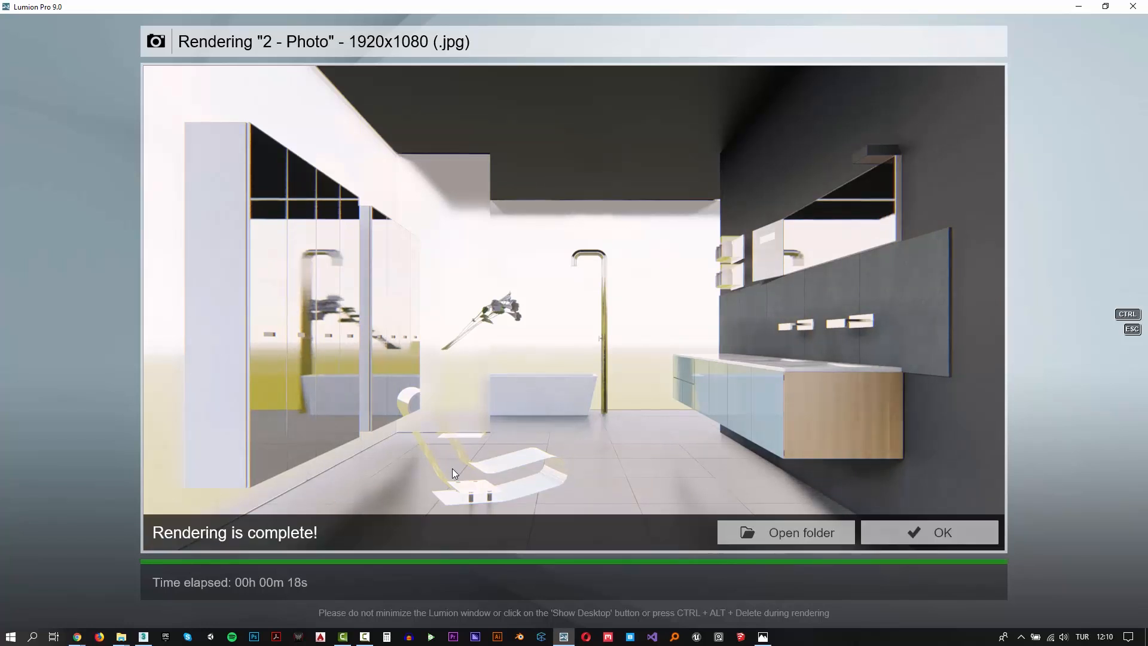
{"action": "left_click", "coordinate": [973, 526]}
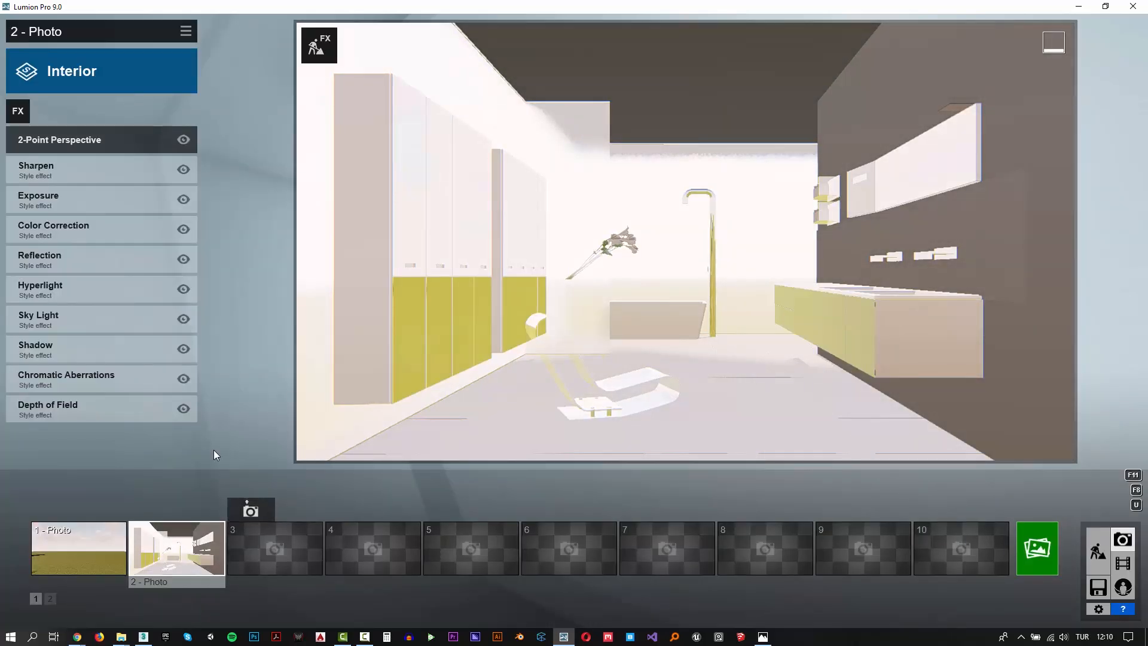
- Disable Depth of Field and Chromatic Aberrations in photo 2, and set the Reflection effect's preview quality to High
{"action": "left_click", "coordinate": [183, 408]}
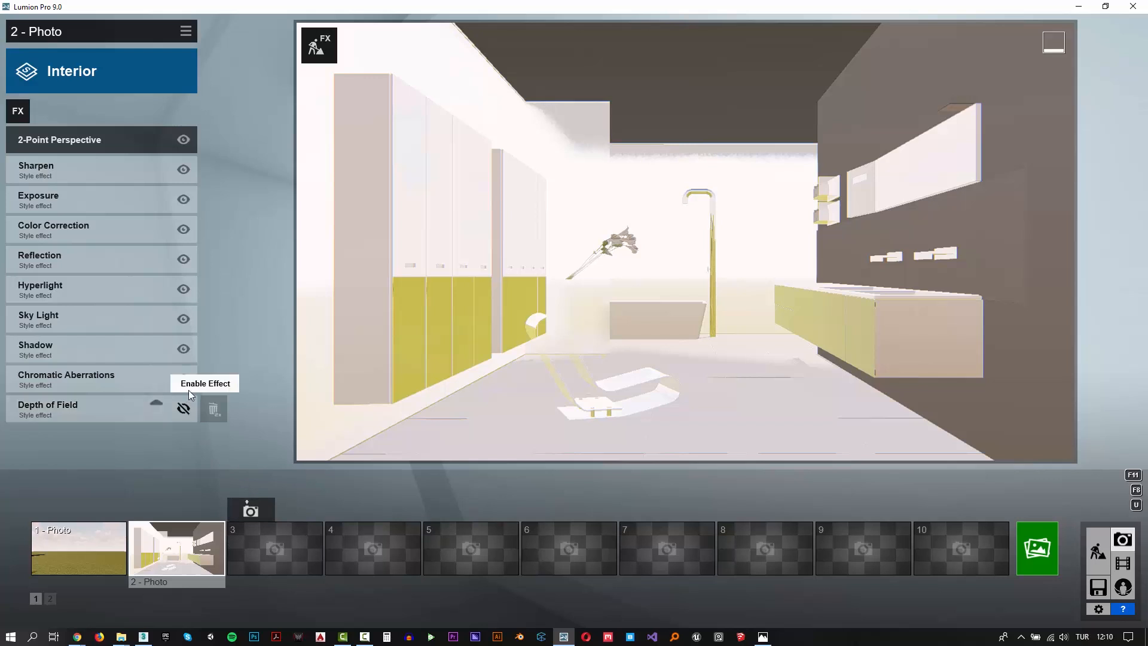
{"action": "left_click", "coordinate": [184, 378]}
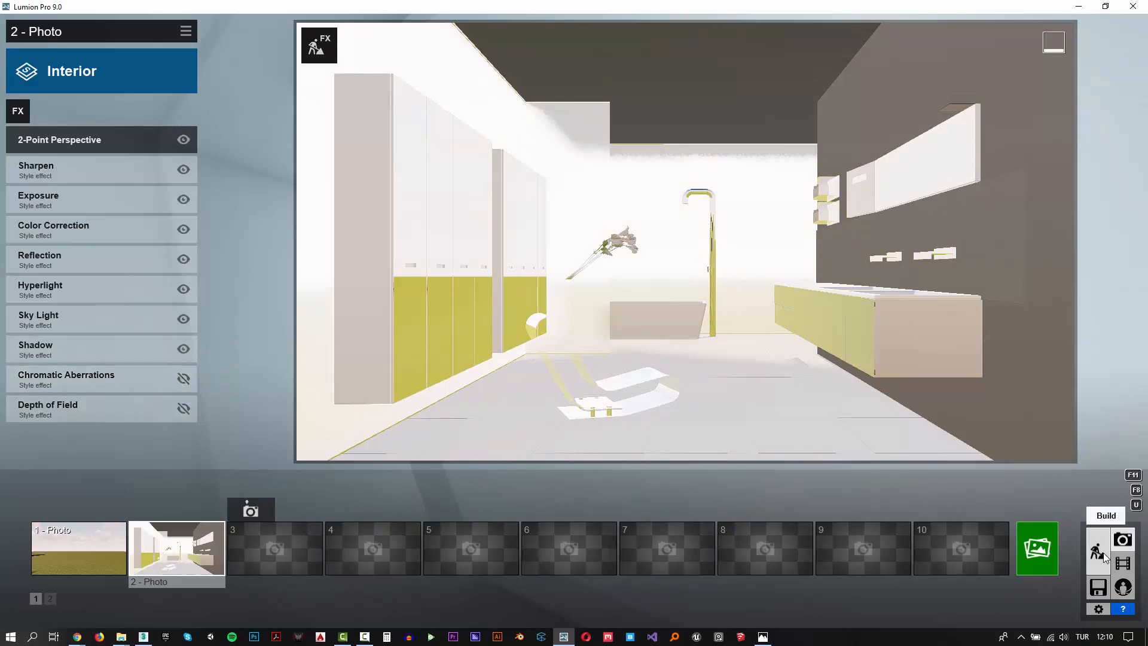
{"action": "left_click", "coordinate": [121, 257]}
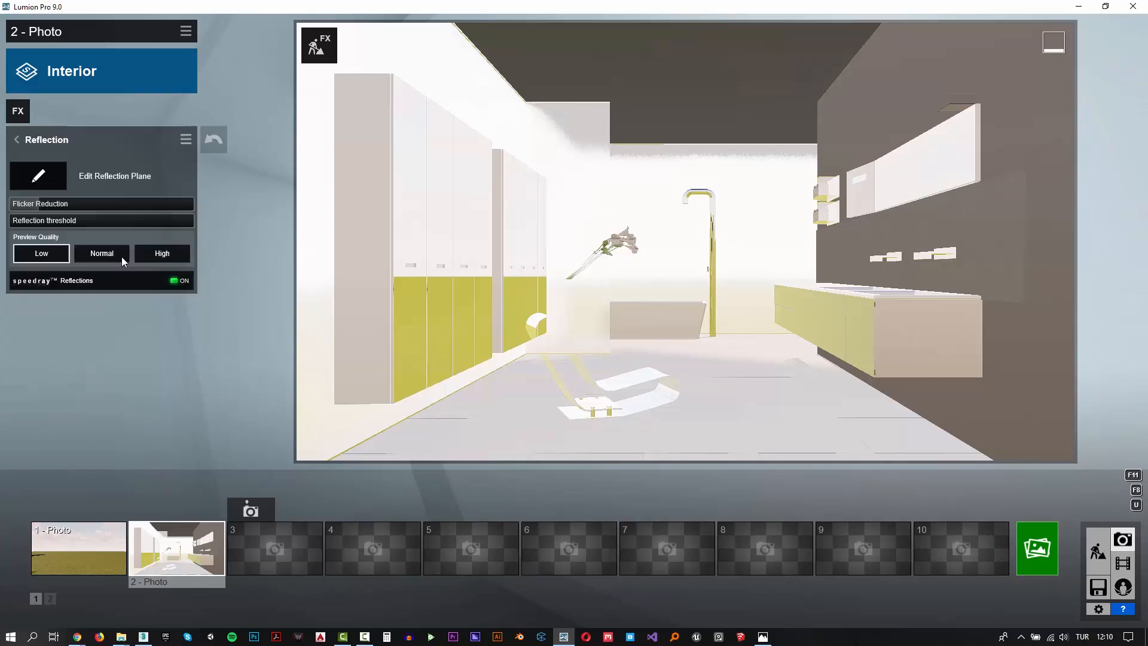
{"action": "left_click", "coordinate": [167, 256]}
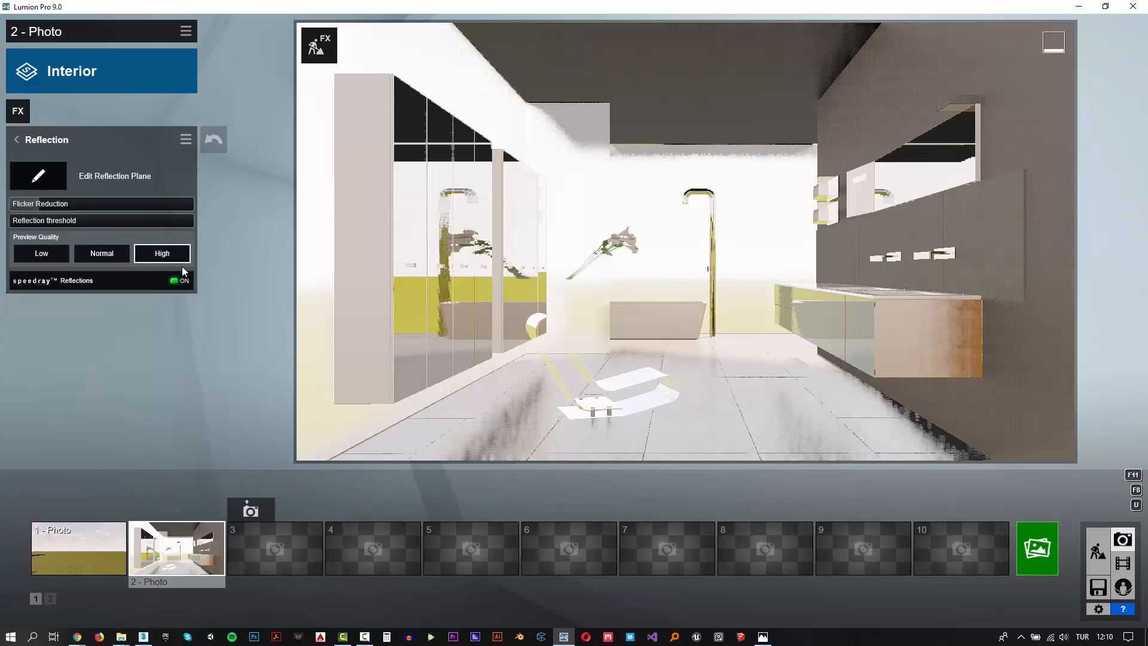
- Add reflection planes for the tall mirrored cabinet doors, the tiled floor and the mirror above the sinks
{"action": "left_click", "coordinate": [45, 176]}
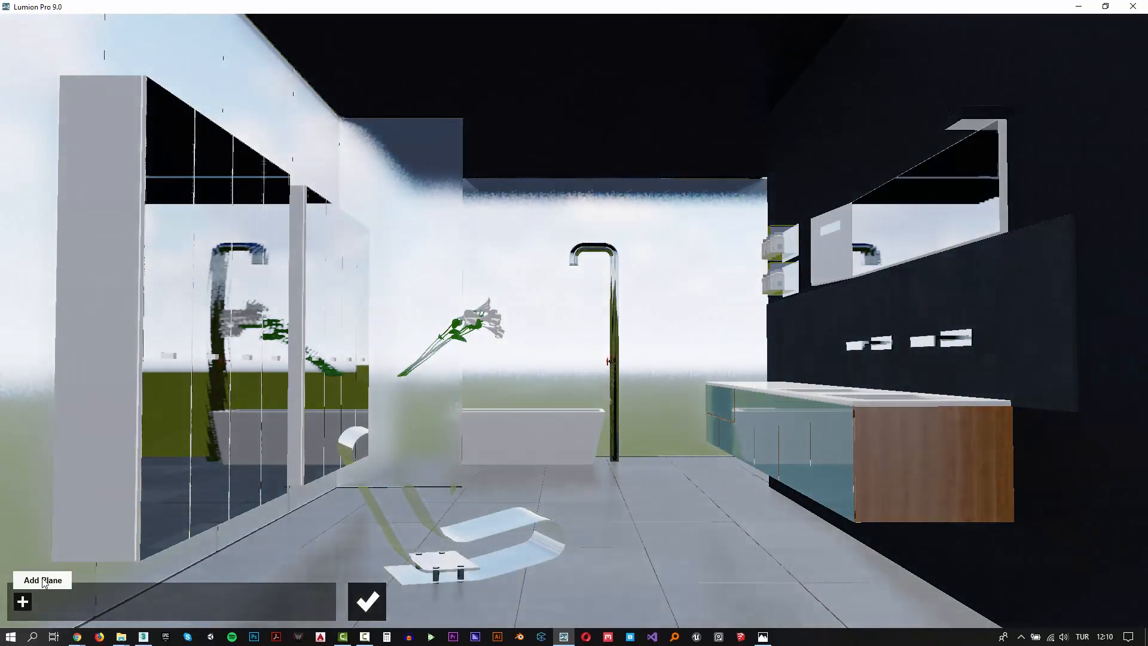
{"action": "left_click", "coordinate": [23, 602]}
{"action": "left_click", "coordinate": [243, 430]}
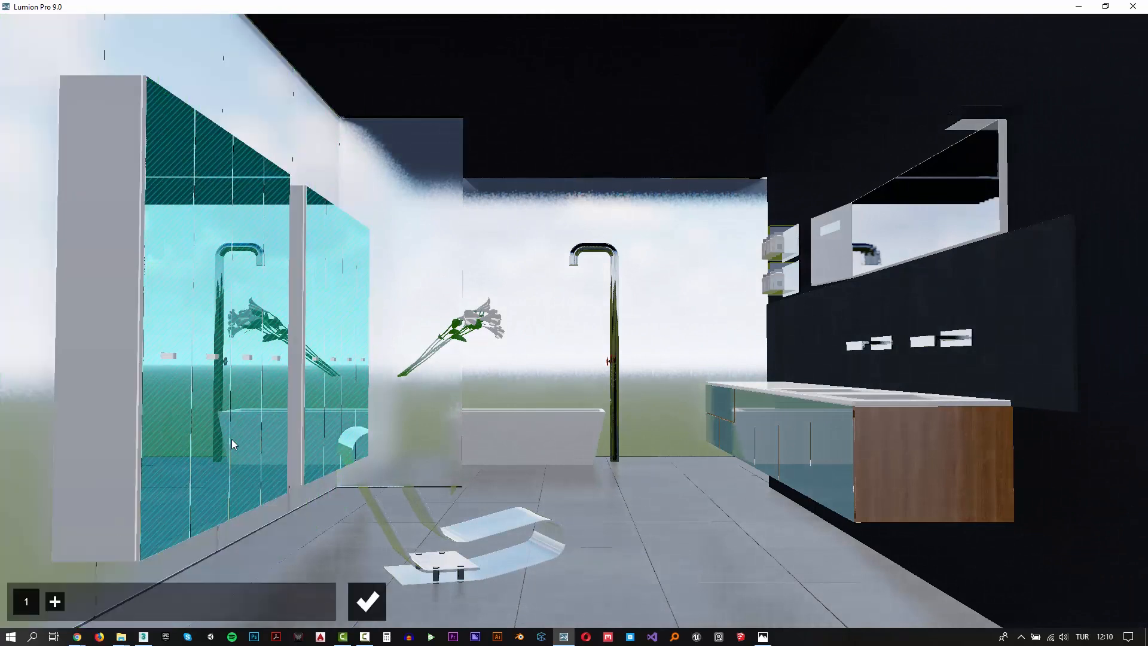
{"action": "left_click", "coordinate": [55, 602]}
{"action": "left_click", "coordinate": [615, 551]}
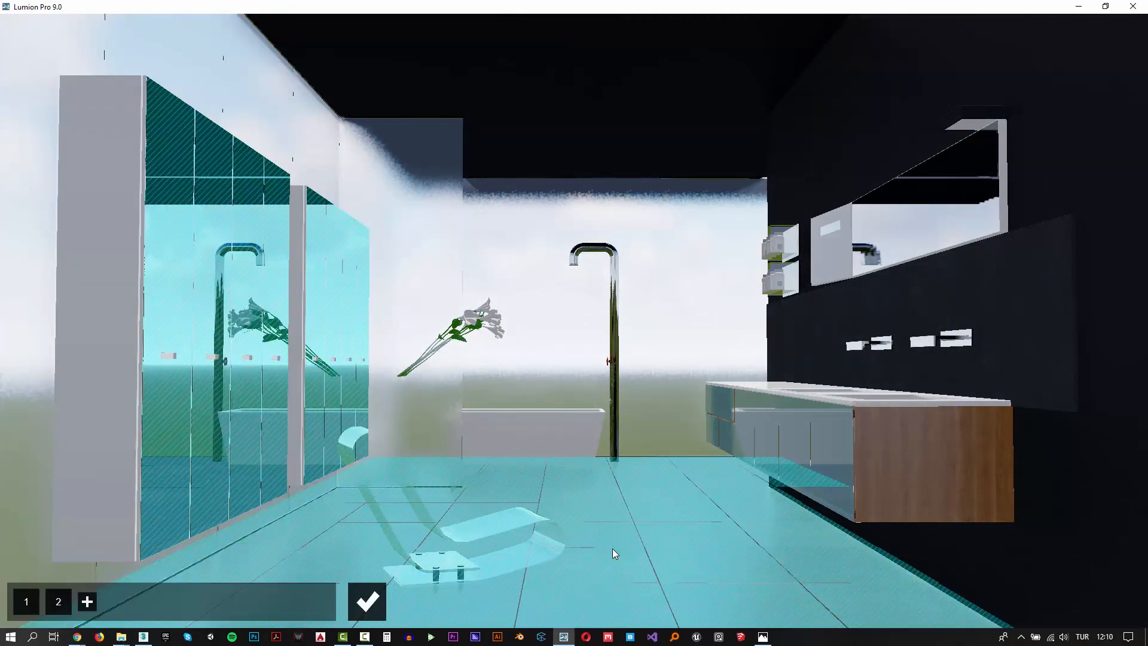
{"action": "left_click", "coordinate": [88, 601]}
{"action": "left_click", "coordinate": [918, 214]}
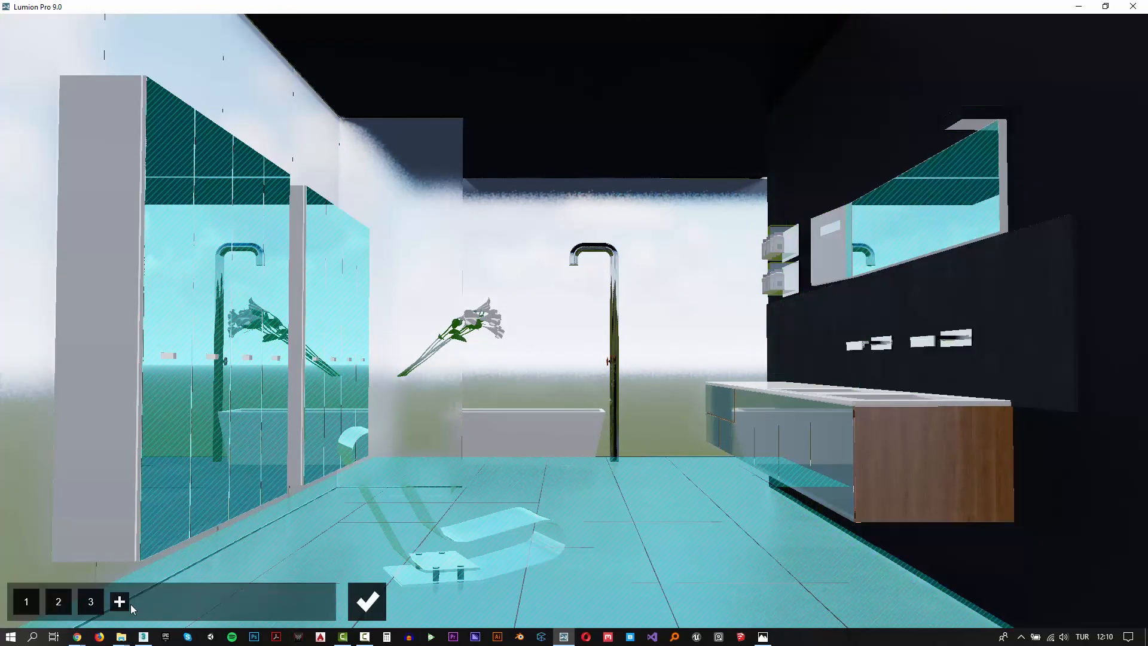
- Add reflection planes for the vanity fronts, its wooden end panel, the back wall and the wall behind the tall cabinets
{"action": "left_click", "coordinate": [120, 601]}
{"action": "left_click", "coordinate": [766, 461]}
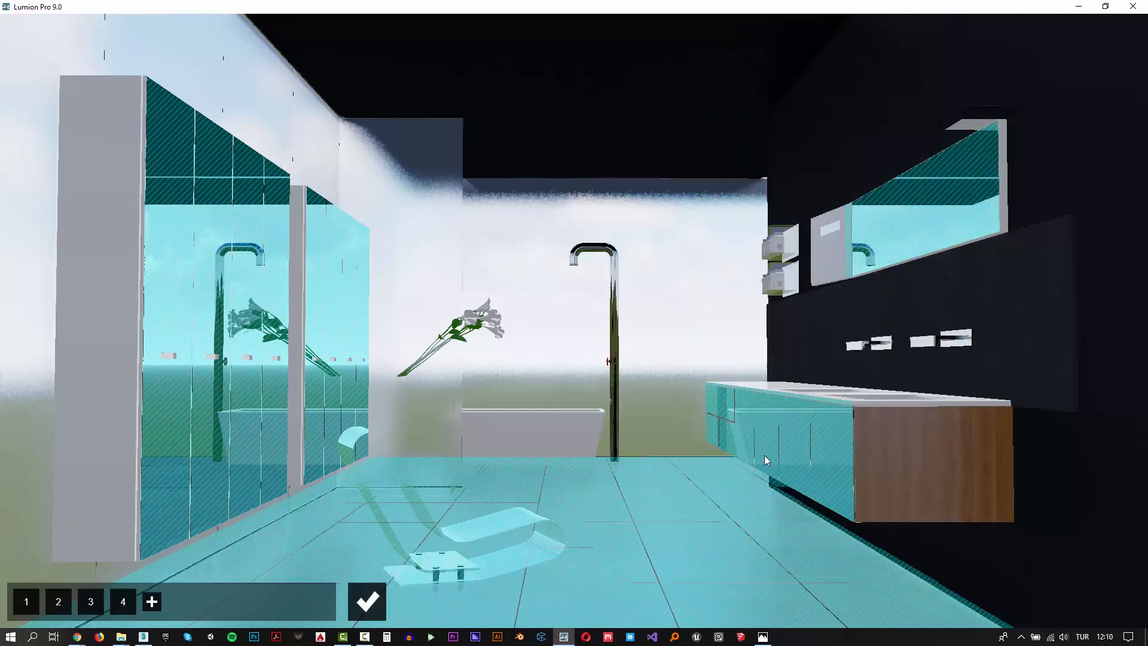
{"action": "left_click", "coordinate": [152, 601]}
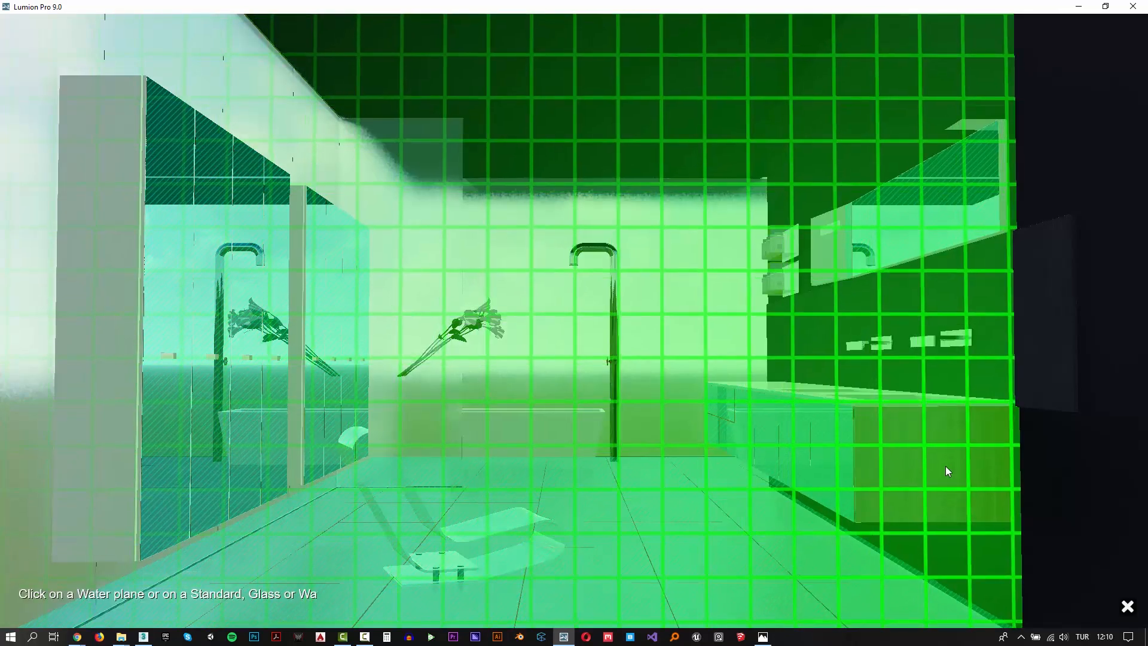
{"action": "left_click", "coordinate": [945, 465]}
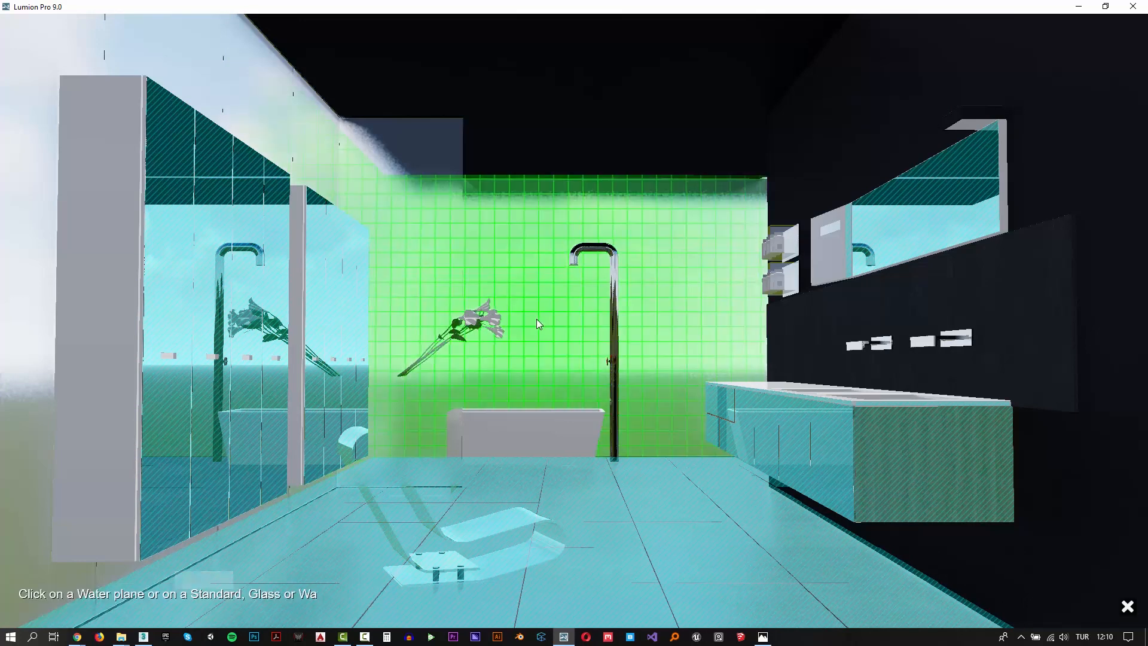
{"action": "left_click", "coordinate": [525, 325]}
{"action": "left_click", "coordinate": [215, 601]}
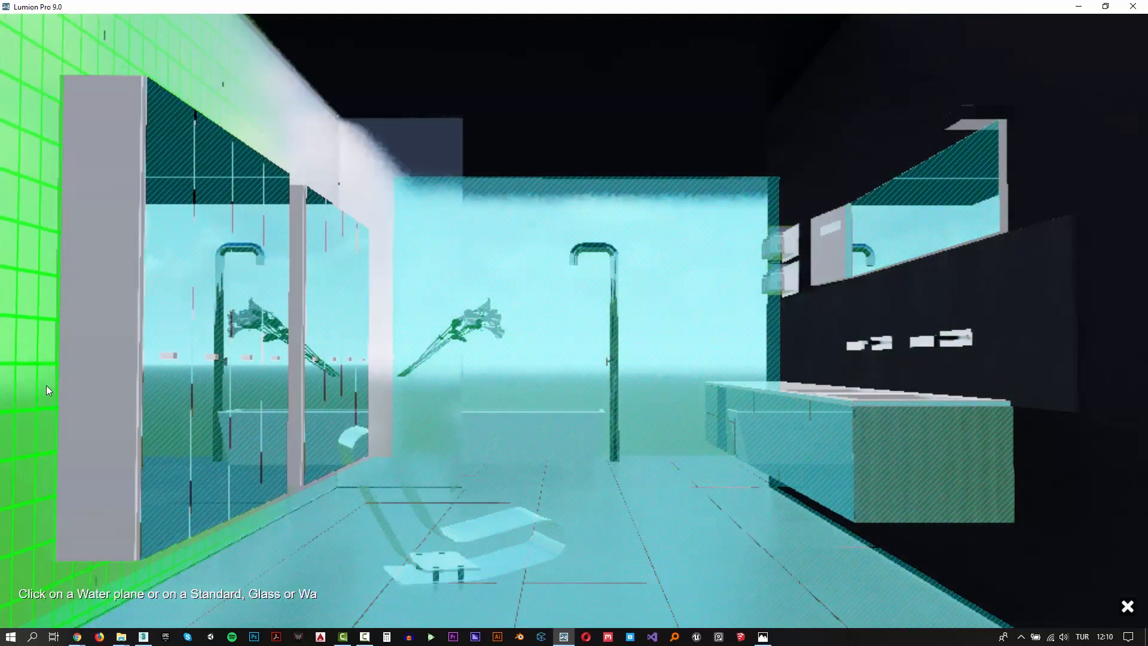
{"action": "left_click", "coordinate": [46, 385]}
{"action": "left_click", "coordinate": [372, 603]}
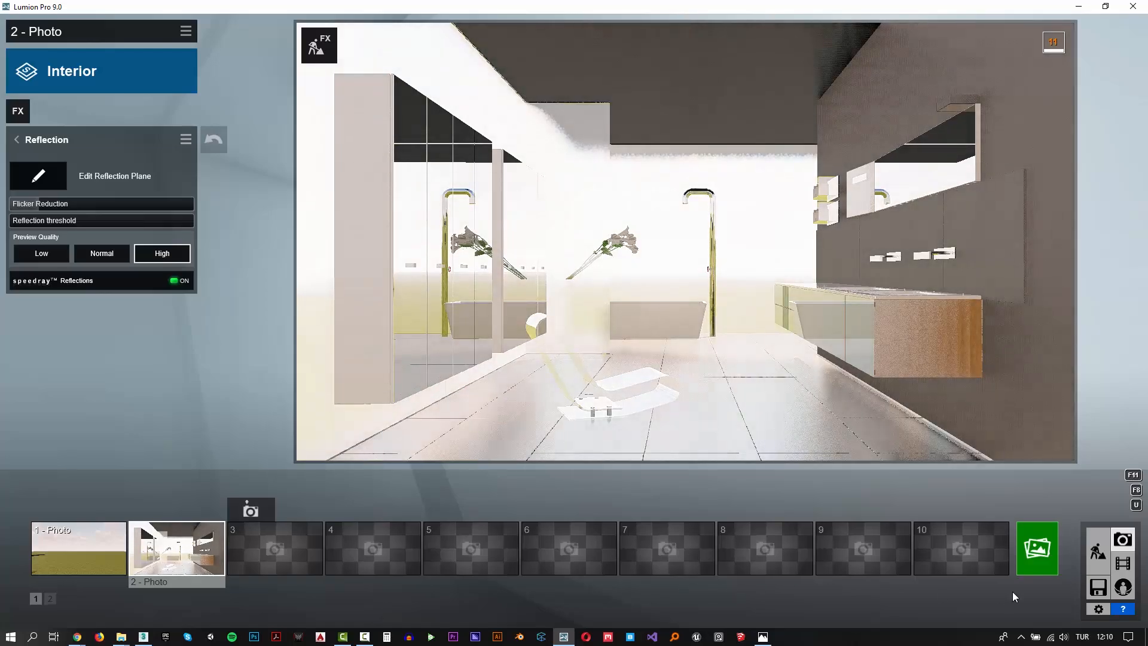
- Delete the misplaced reflection control from the grass in front of the bathroom
{"action": "left_click", "coordinate": [1099, 555]}
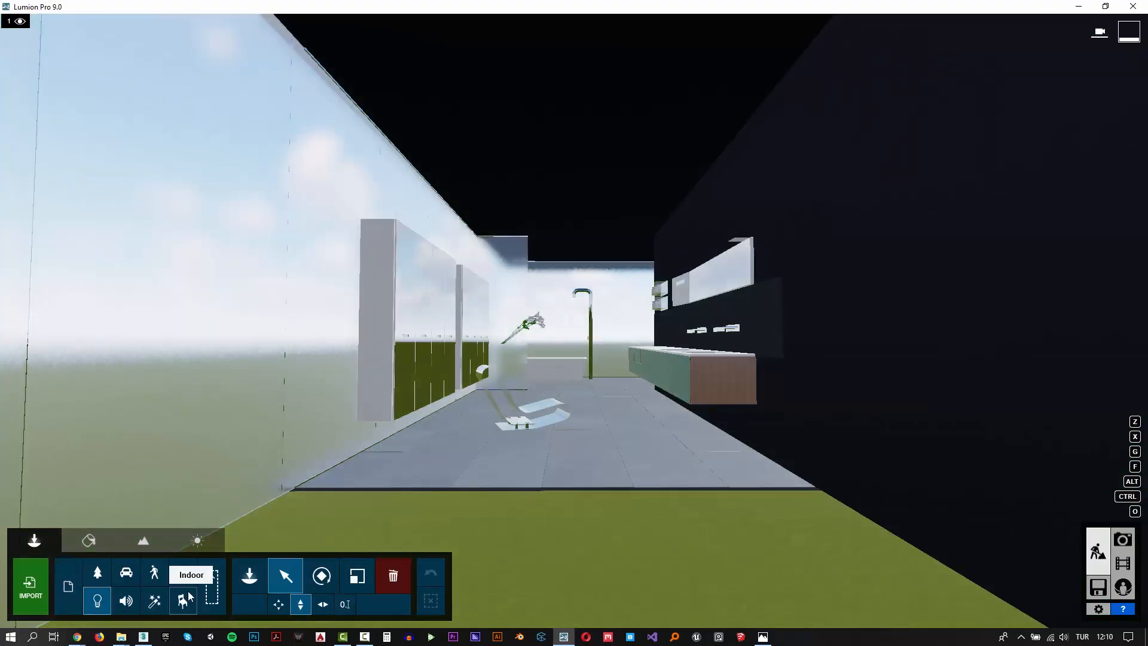
{"action": "left_click", "coordinate": [258, 578]}
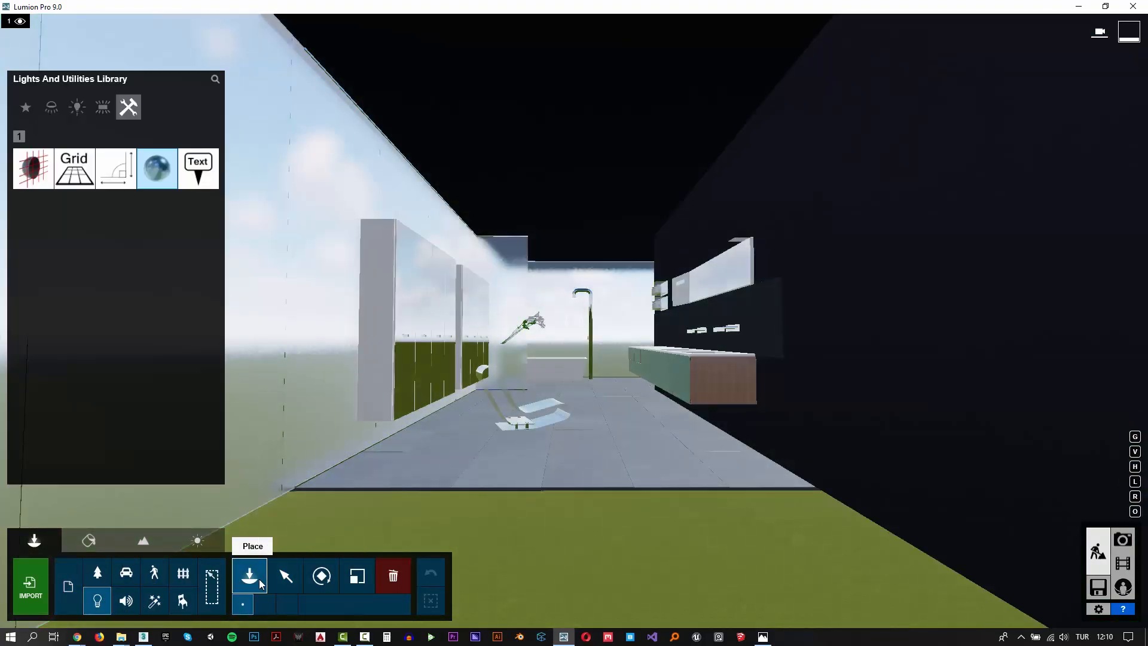
{"action": "right_click_drag", "start_coordinate": [574, 320], "coordinate": [572, 529]}
{"action": "left_click", "coordinate": [400, 587]}
{"action": "left_click", "coordinate": [565, 430]}
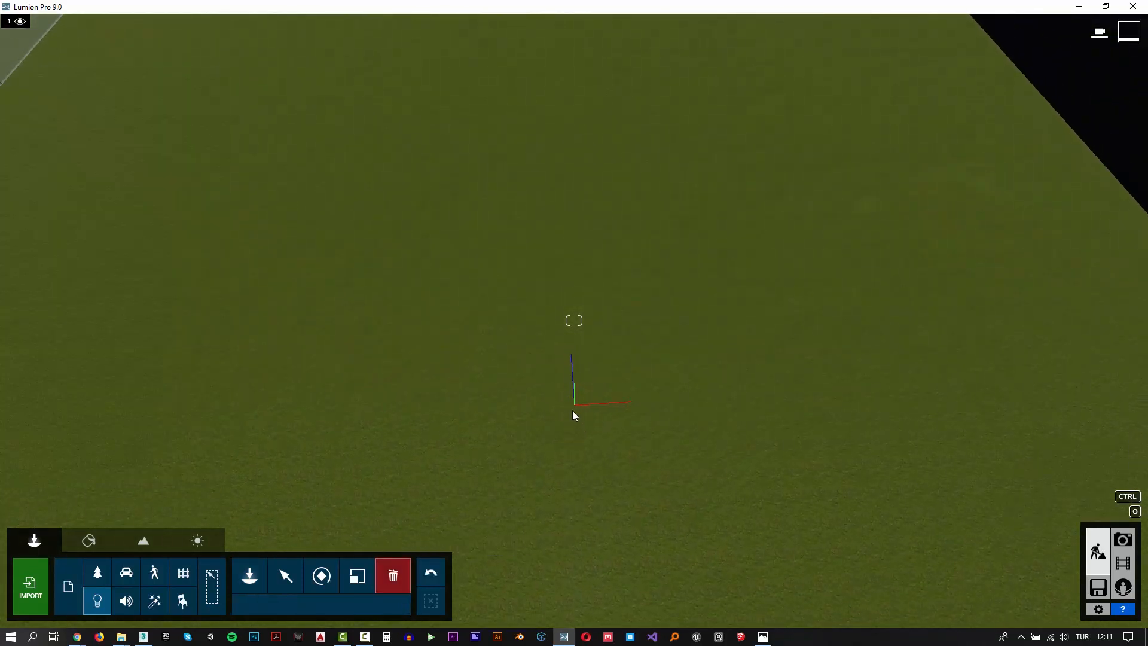
- Place a reflection control on the tiled floor inside the bathroom and check photo 2 with it
{"action": "right_click_drag", "start_coordinate": [574, 413], "coordinate": [574, 233]}
{"action": "left_click", "coordinate": [267, 584]}
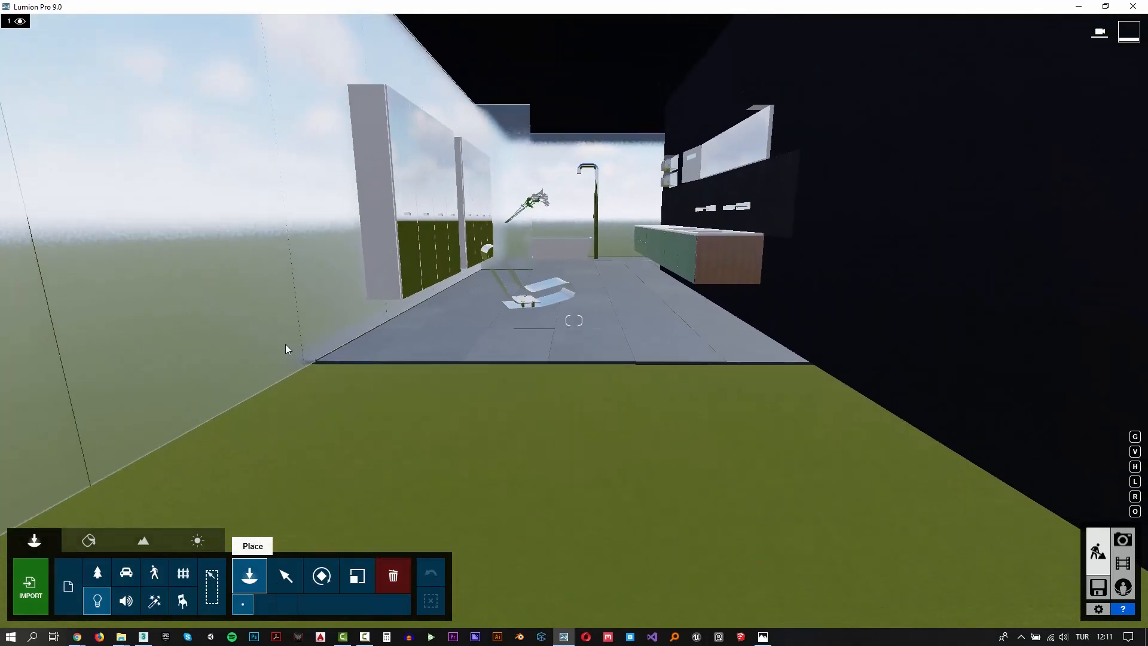
{"action": "left_click", "coordinate": [587, 290]}
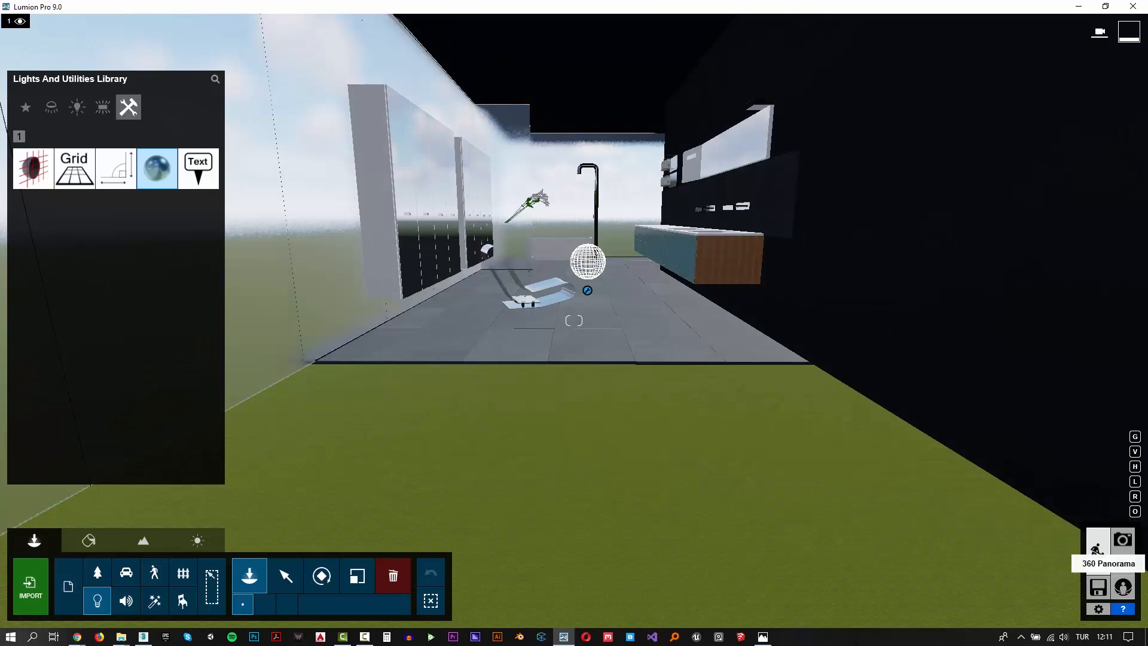
{"action": "left_click", "coordinate": [1123, 539]}
{"action": "left_click", "coordinate": [202, 550]}
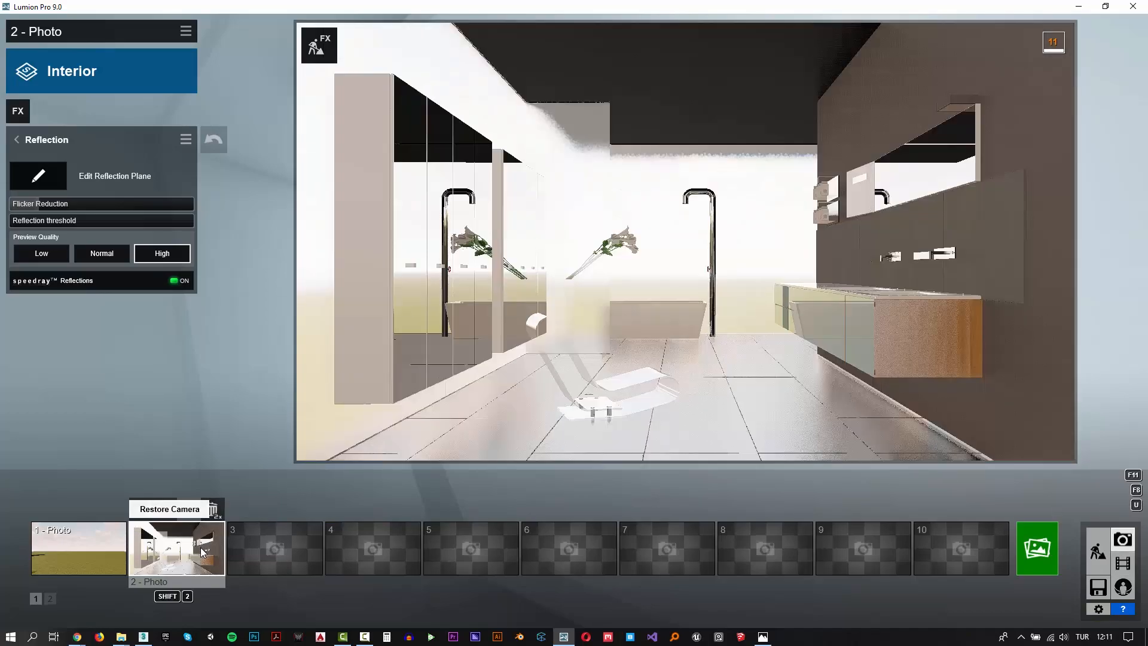
- Lower the main floor tiles' gloss to about 0.3 and reduce their reflectivity, reduce the floor_01 tiles' reflectivity as well, and save the changes
{"action": "left_click", "coordinate": [1097, 550]}
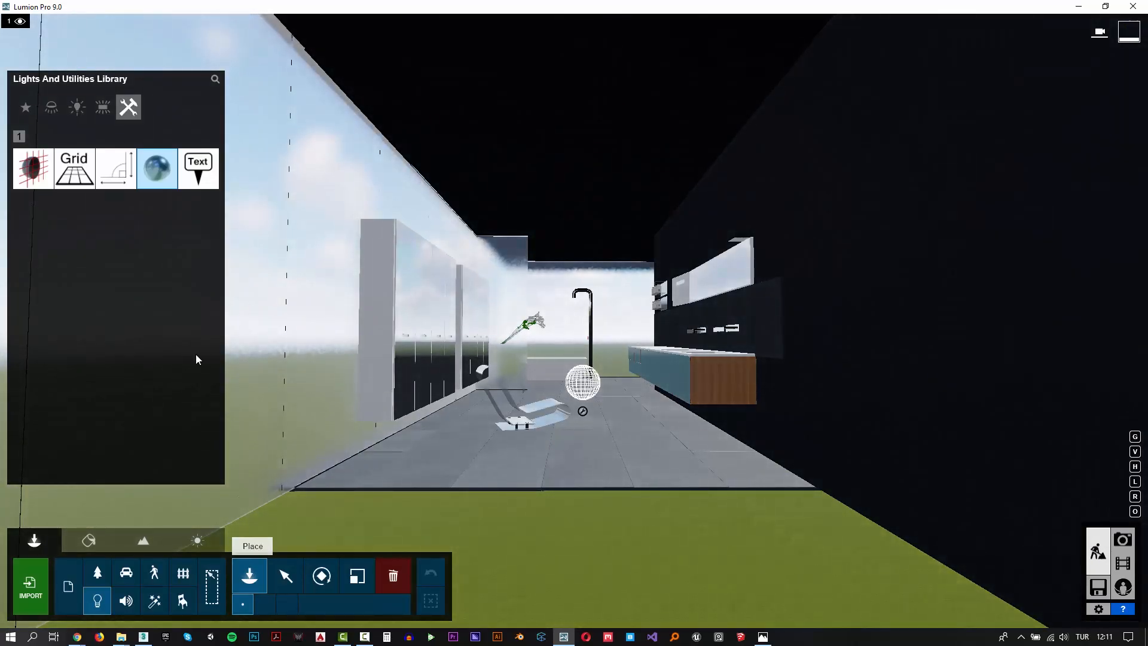
{"action": "left_click", "coordinate": [89, 539]}
{"action": "left_click", "coordinate": [561, 478]}
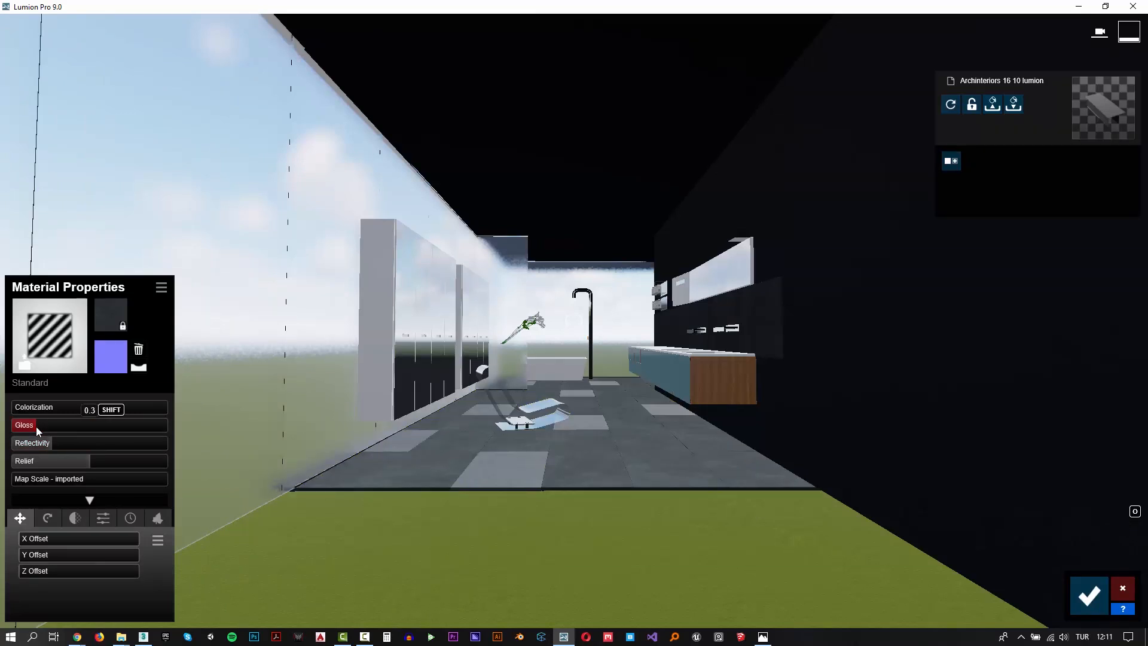
{"action": "left_click", "coordinate": [530, 468]}
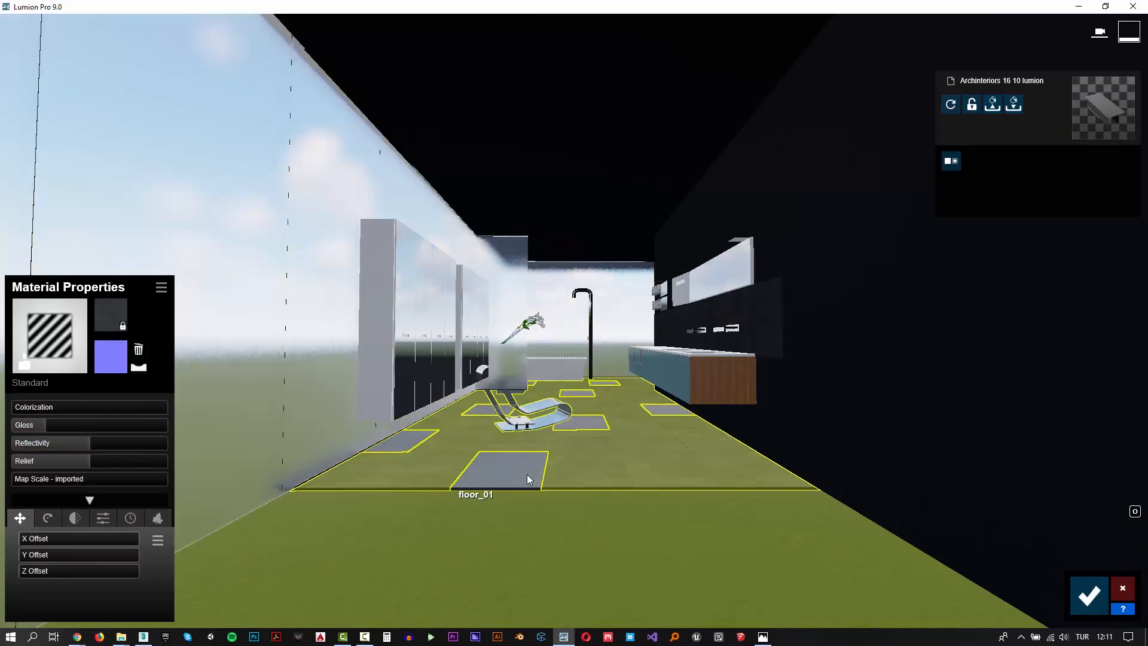
{"action": "left_click", "coordinate": [50, 442]}
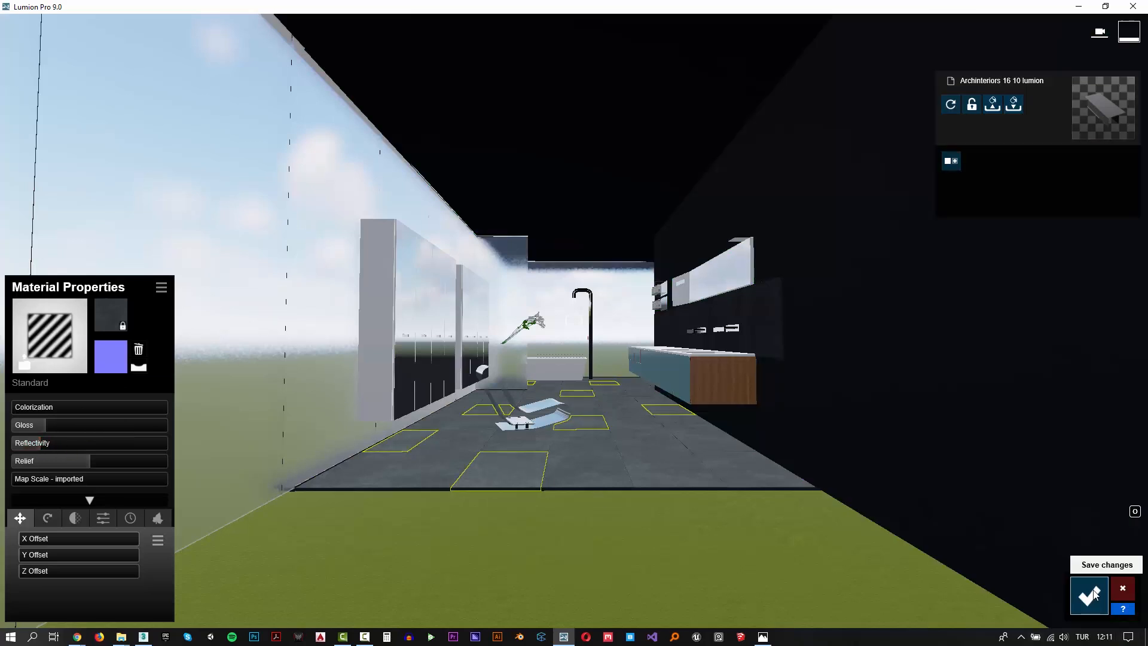
{"action": "left_click", "coordinate": [1089, 595]}
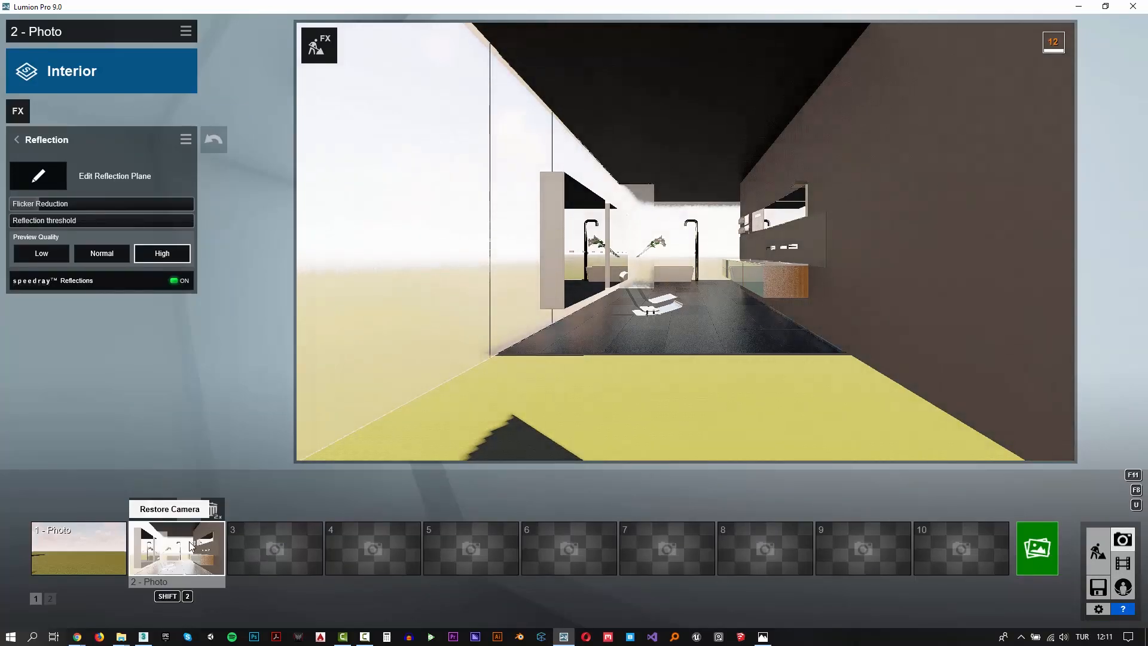
- Restore the photo 2 camera, render the current shot at Desktop 1920x1080 and save it as JPG file 4
{"action": "left_click", "coordinate": [189, 544]}
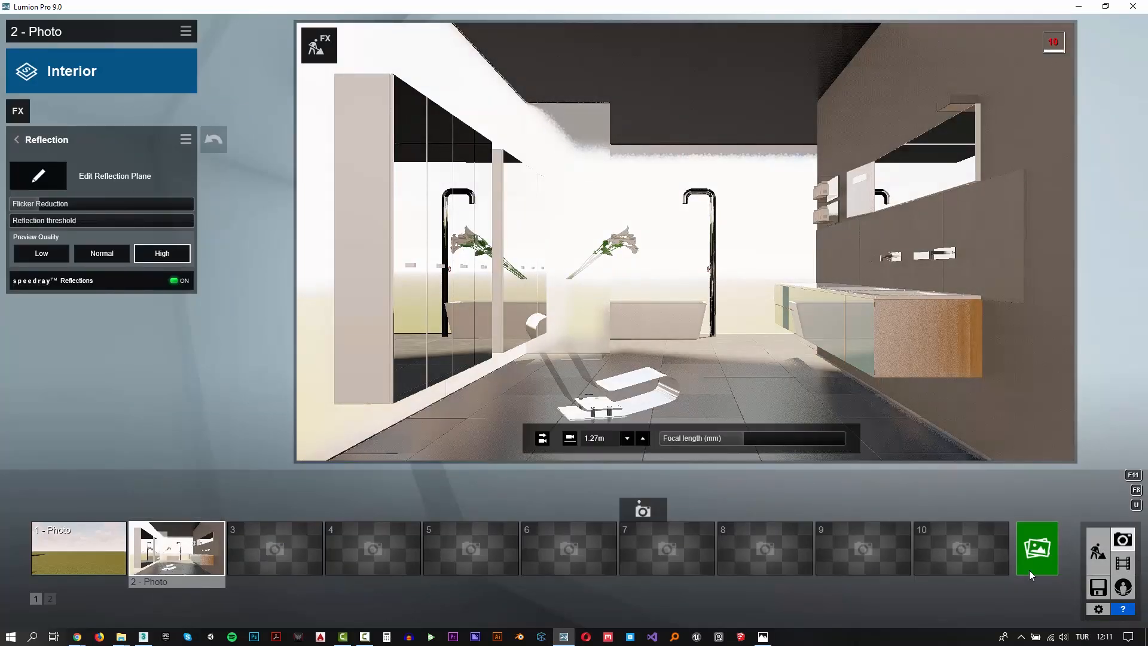
{"action": "left_click", "coordinate": [1034, 555]}
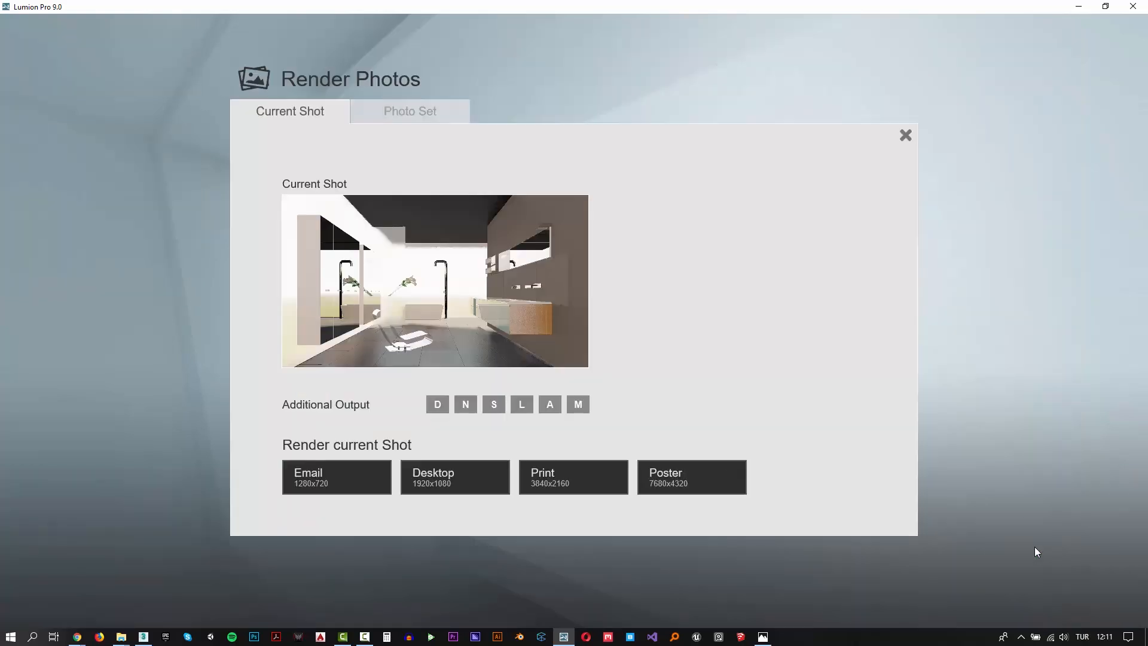
{"action": "left_click", "coordinate": [465, 479]}
{"action": "type", "text": "4"}
{"action": "key", "text": "Return"}
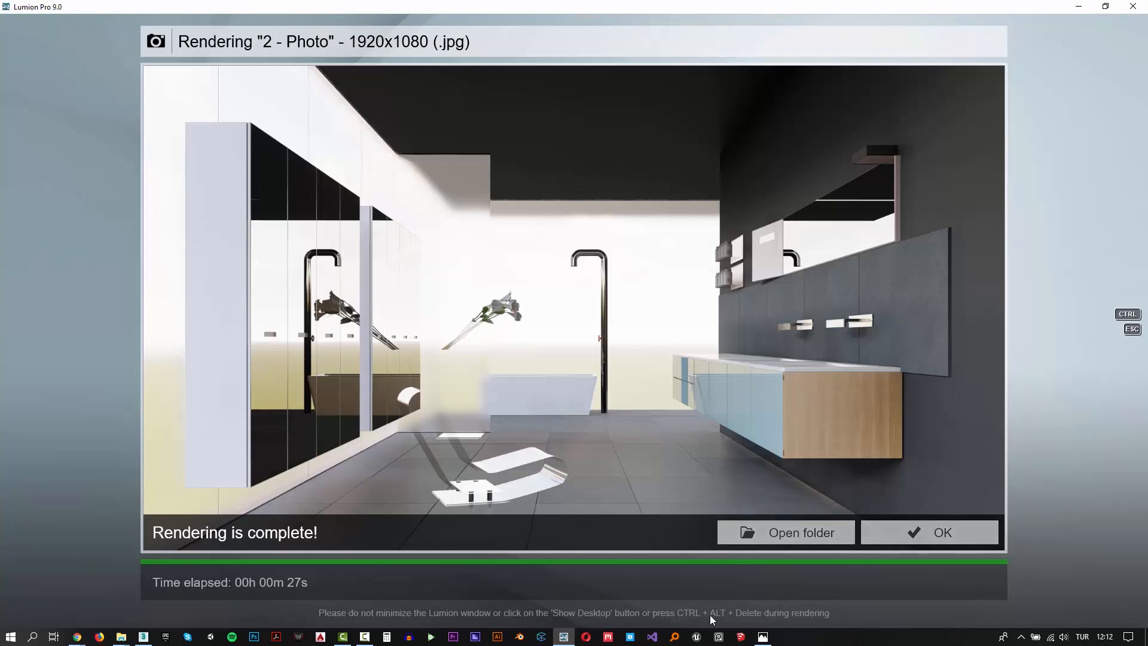
{"action": "left_click", "coordinate": [942, 531]}
- Make the underside of the lamp above the mirror glow with an emissive value of about 1.4, and save the changes
{"action": "left_click", "coordinate": [1096, 549]}
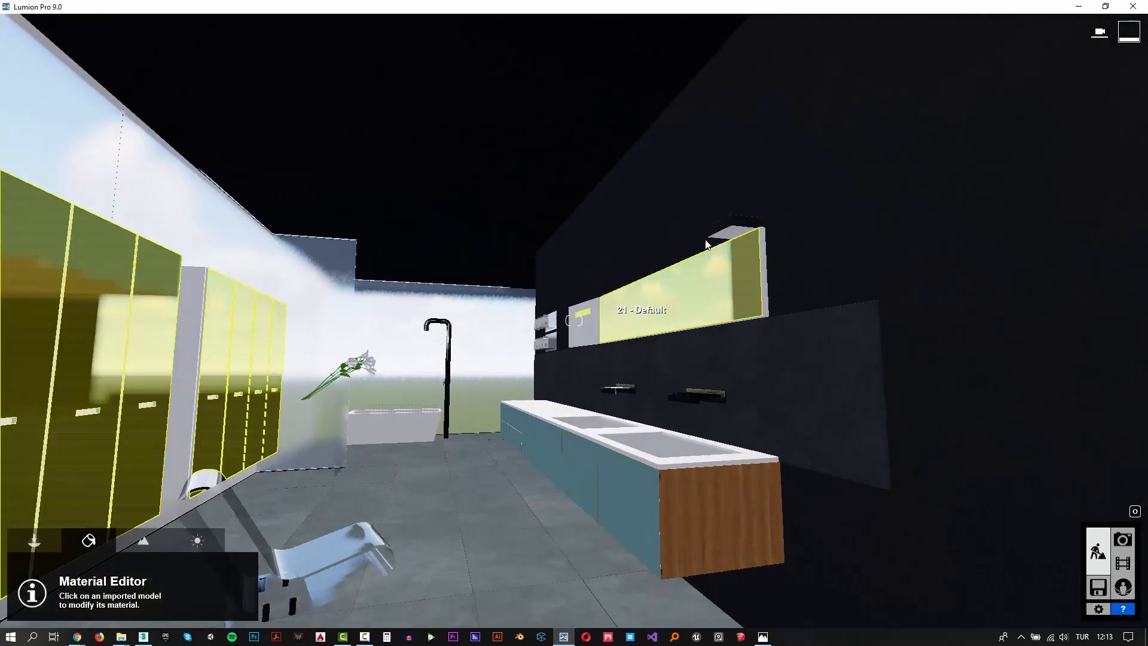
{"action": "left_click", "coordinate": [723, 235]}
{"action": "left_click", "coordinate": [48, 386]}
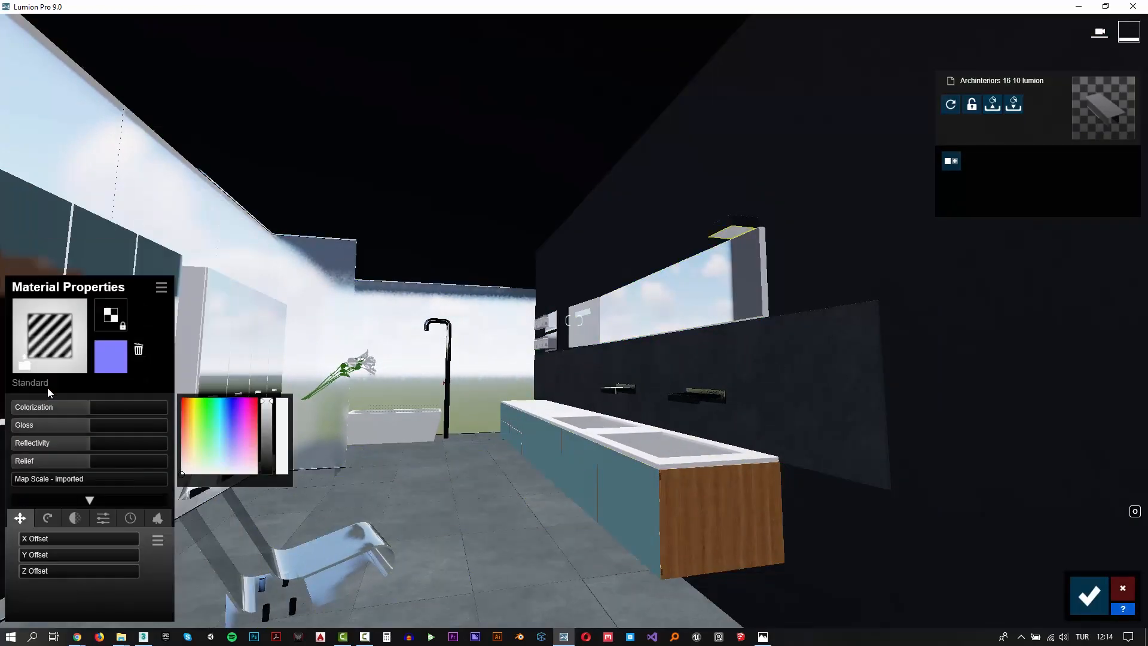
{"action": "left_click", "coordinate": [66, 517]}
{"action": "left_click", "coordinate": [91, 520]}
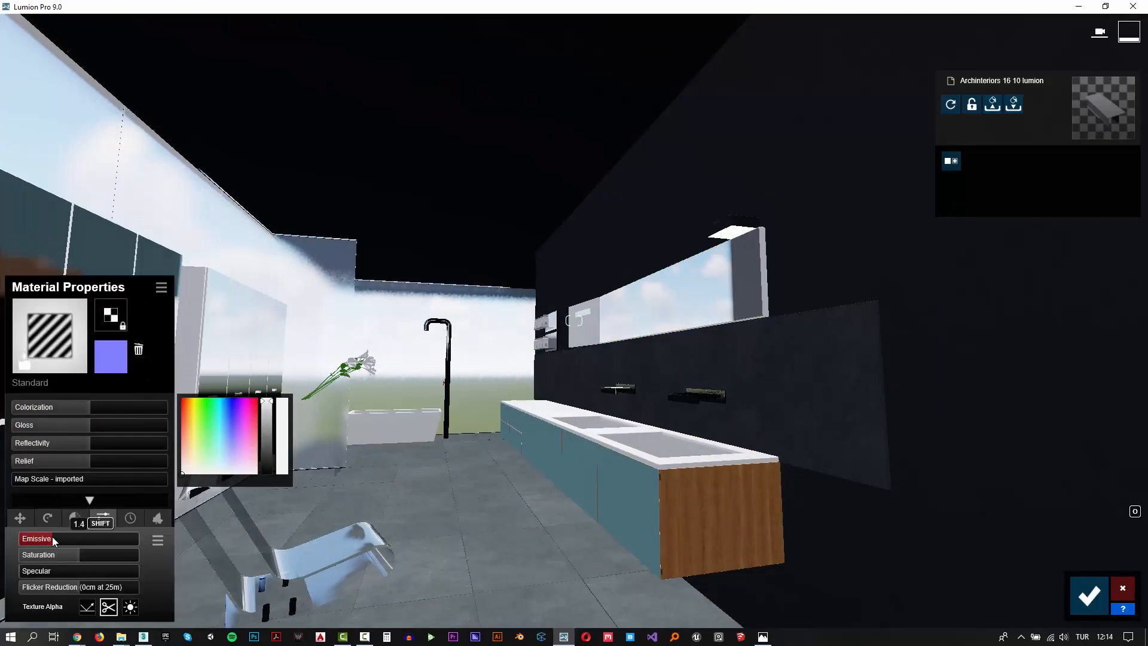
{"action": "left_click", "coordinate": [1088, 593]}
- Change the landscape preset to the snowy mountain terrain so the ground outside turns white
{"action": "left_click", "coordinate": [150, 543]}
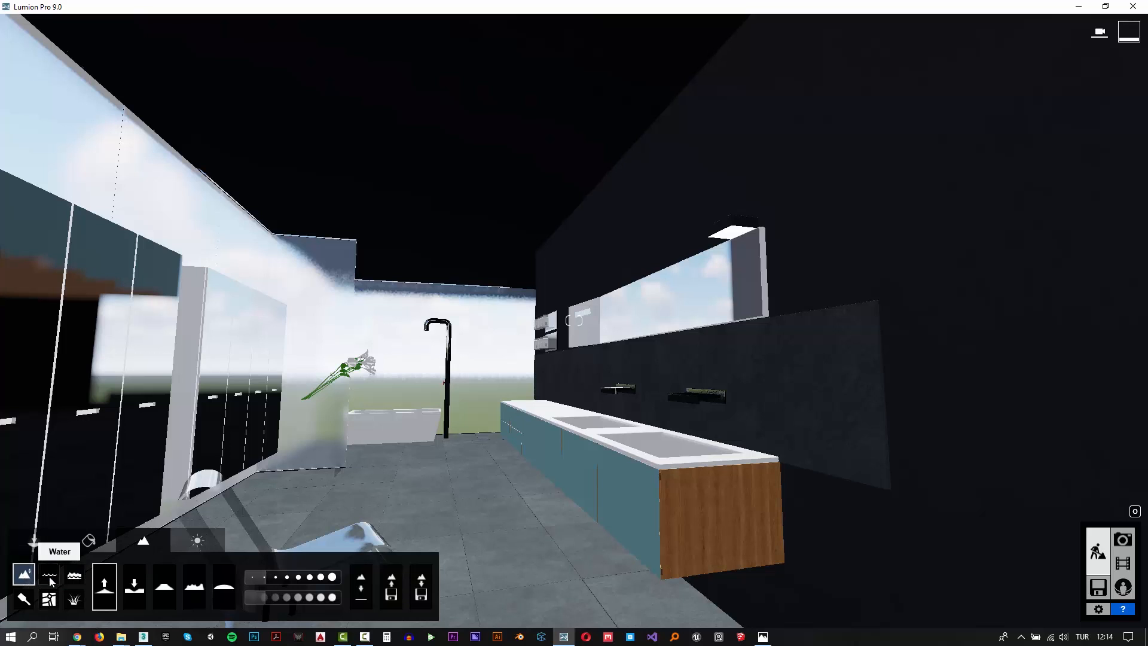
{"action": "left_click", "coordinate": [24, 598]}
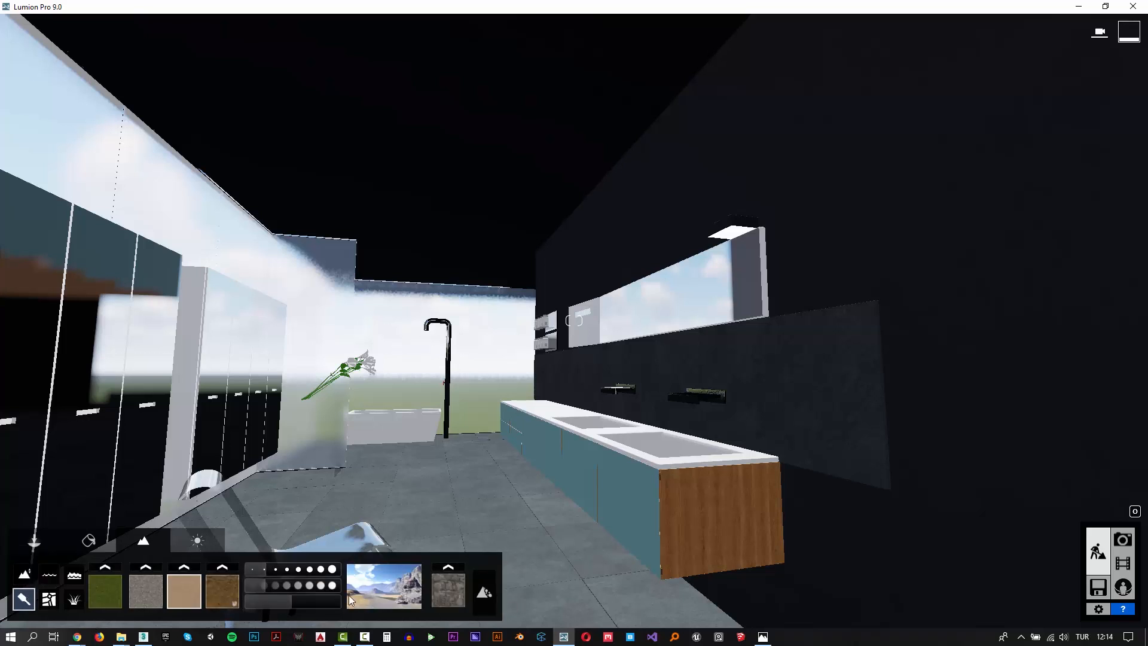
{"action": "left_click", "coordinate": [399, 592]}
{"action": "left_click", "coordinate": [549, 426]}
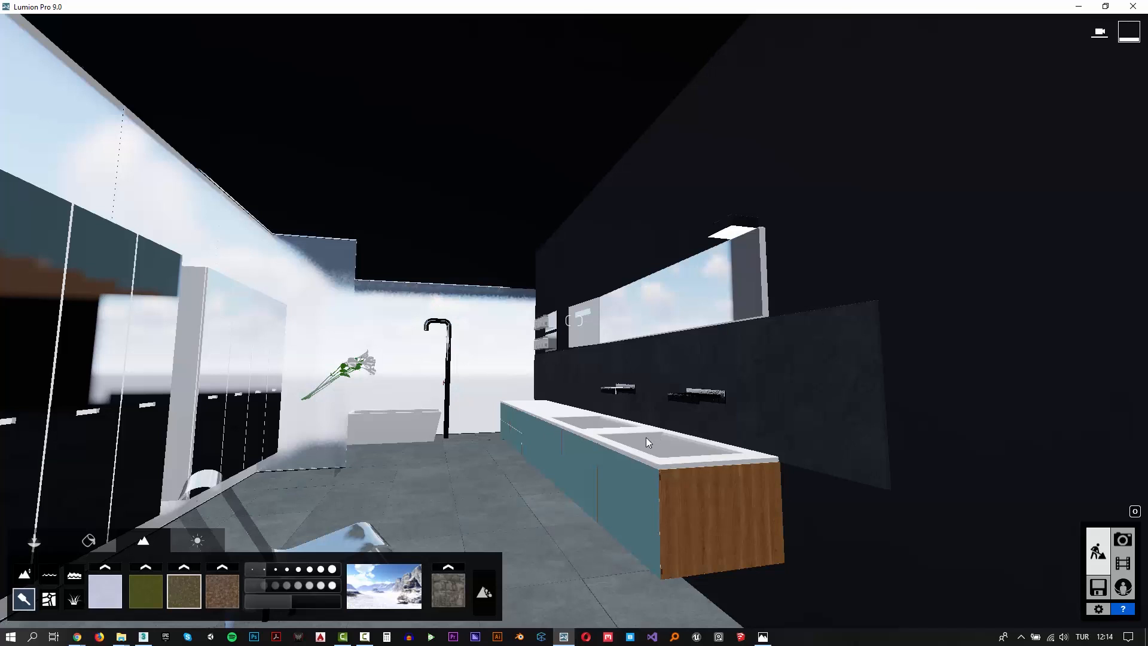
- Assign the Standard material to the dark wall, ceiling and lamp housing surfaces, lower its reflectivity and gloss, and save the changes
{"action": "left_click", "coordinate": [88, 540]}
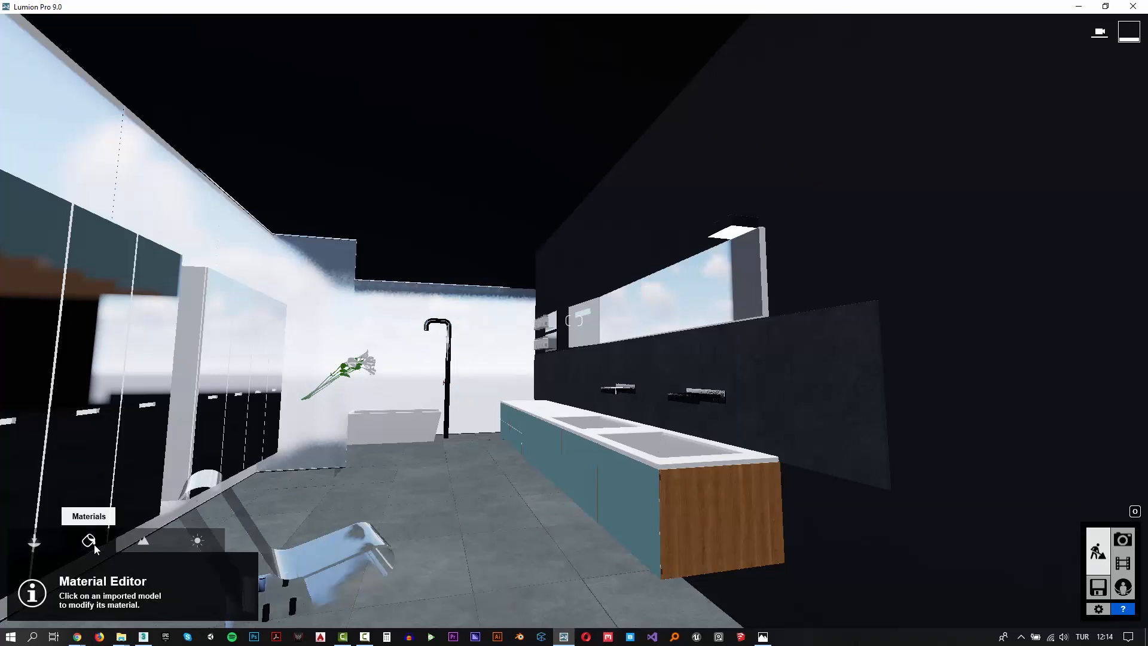
{"action": "left_click", "coordinate": [660, 450]}
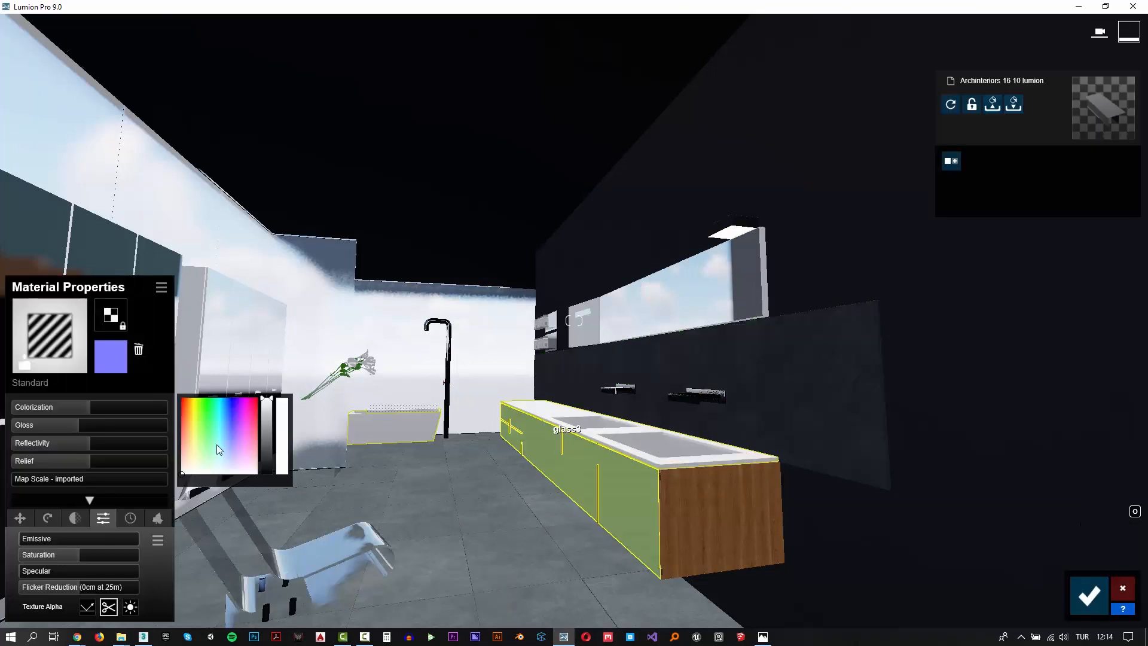
{"action": "left_click", "coordinate": [53, 364]}
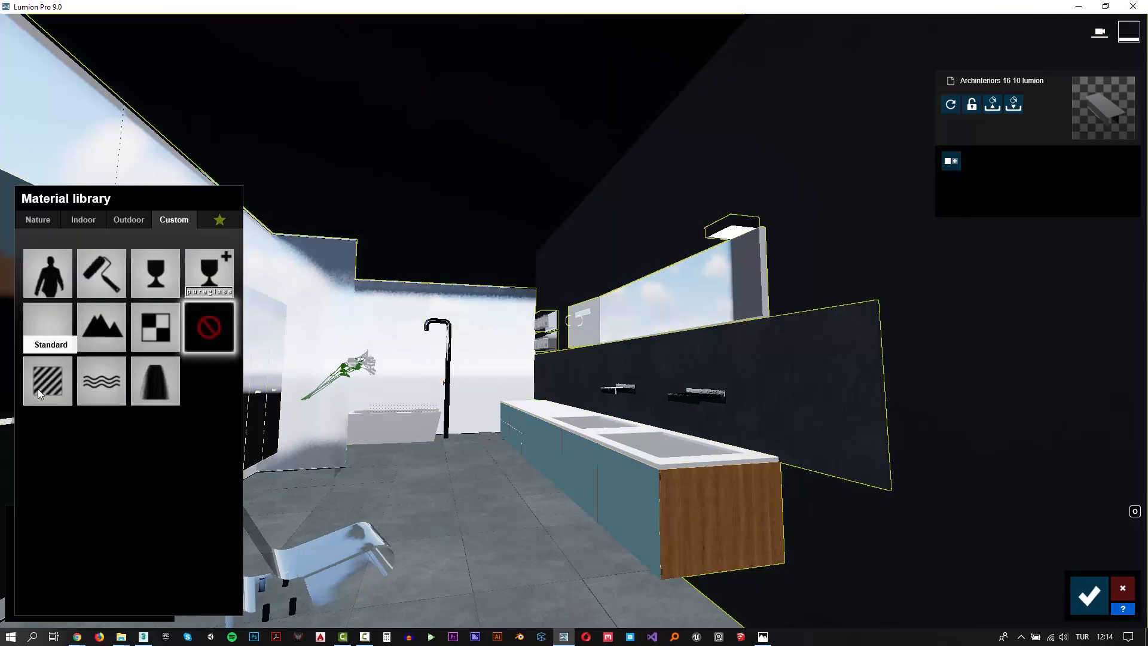
{"action": "left_click", "coordinate": [38, 389]}
{"action": "left_click_drag", "start_coordinate": [35, 443], "coordinate": [34, 444]}
{"action": "left_click", "coordinate": [25, 427]}
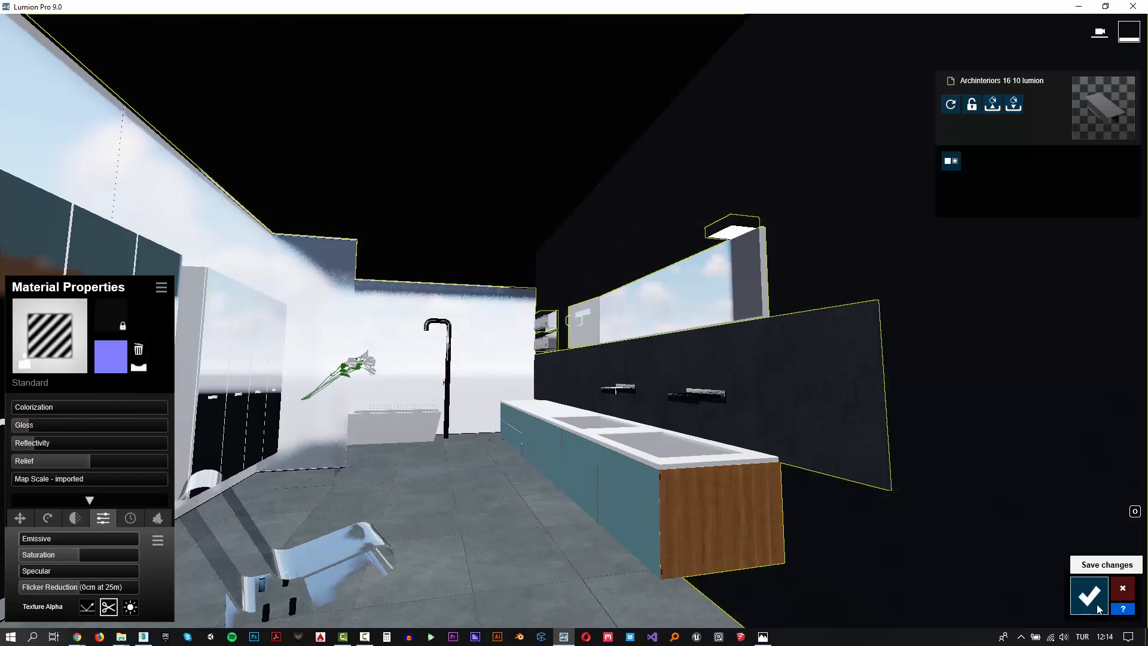
{"action": "left_click", "coordinate": [1089, 595]}
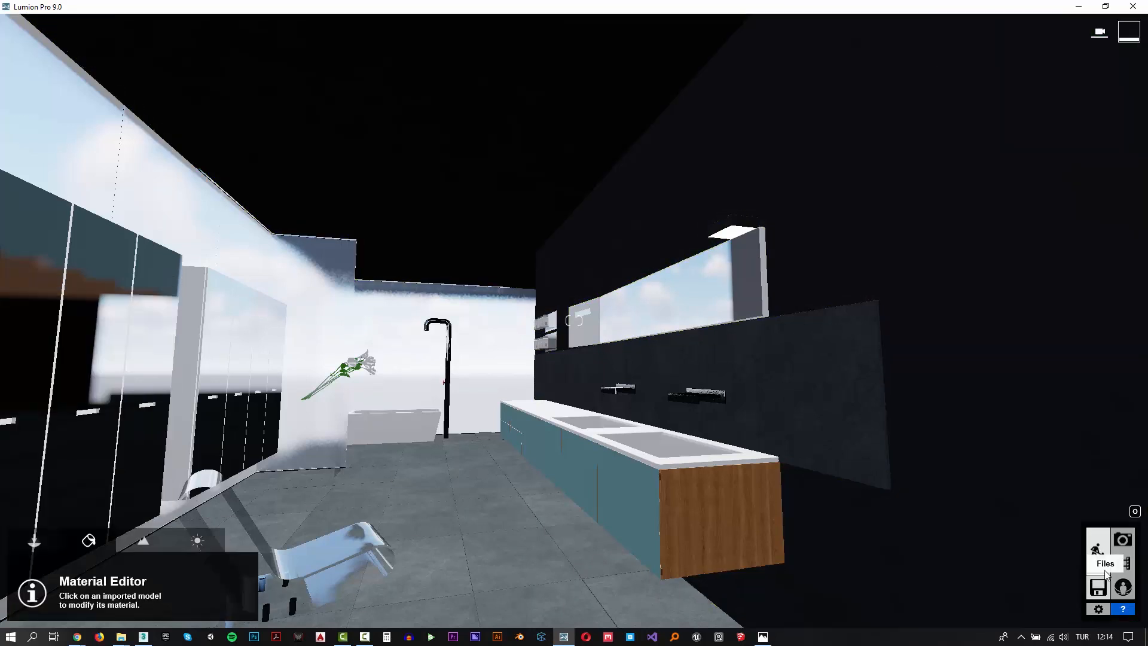
- Restore photo 2, close its Reflection settings, render the current shot at Desktop 1920x1080 and save it as JPG file 5
{"action": "left_click", "coordinate": [1122, 540]}
{"action": "left_click", "coordinate": [189, 550]}
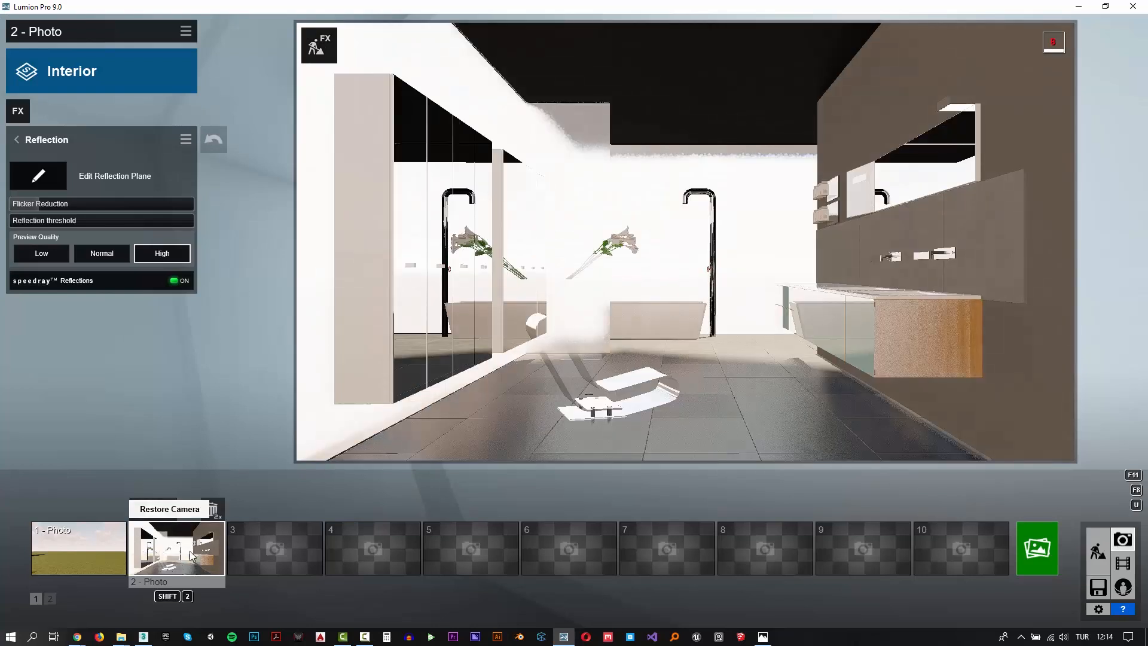
{"action": "left_click", "coordinate": [30, 139]}
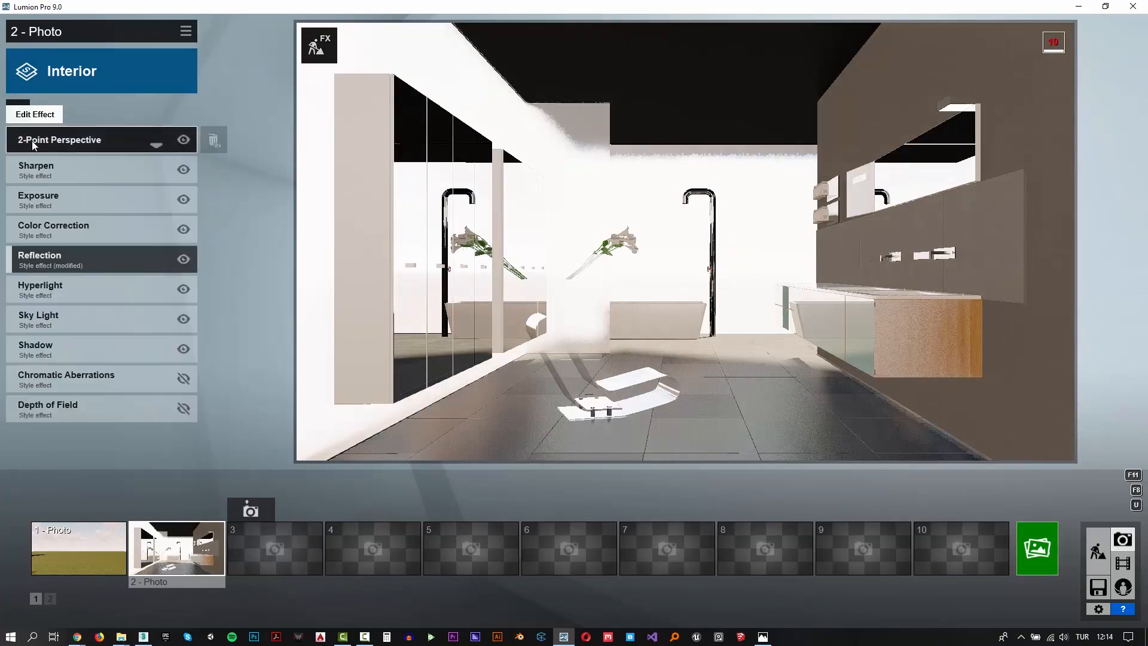
{"action": "left_click", "coordinate": [1044, 555]}
{"action": "left_click", "coordinate": [472, 478]}
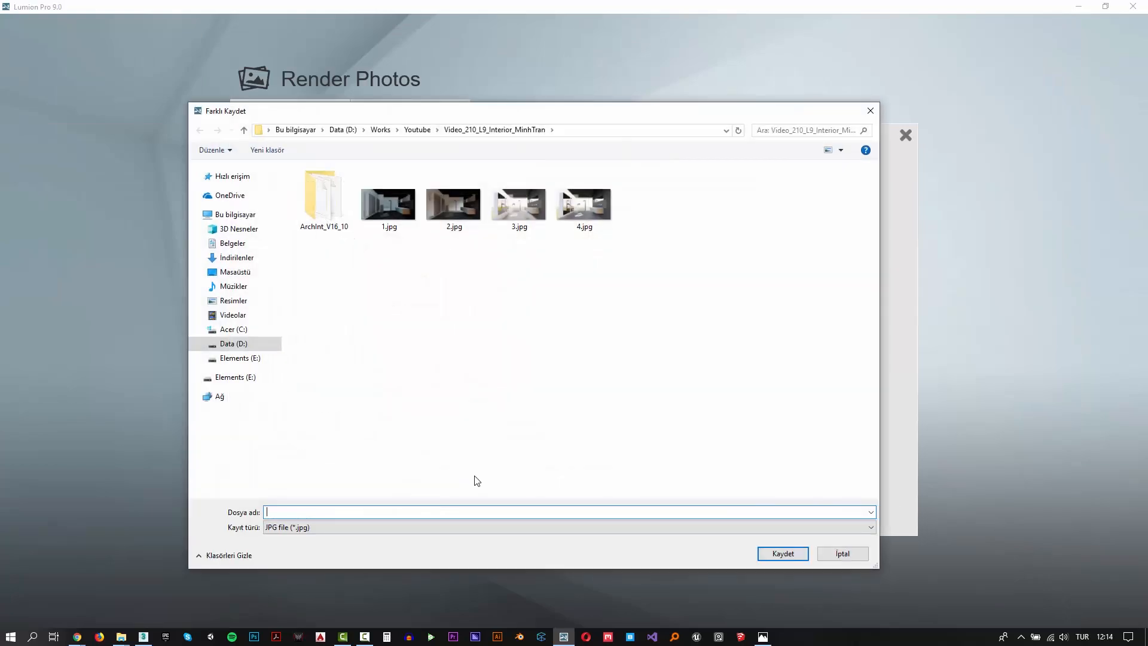
{"action": "type", "text": "5"}
{"action": "key", "text": "Return"}
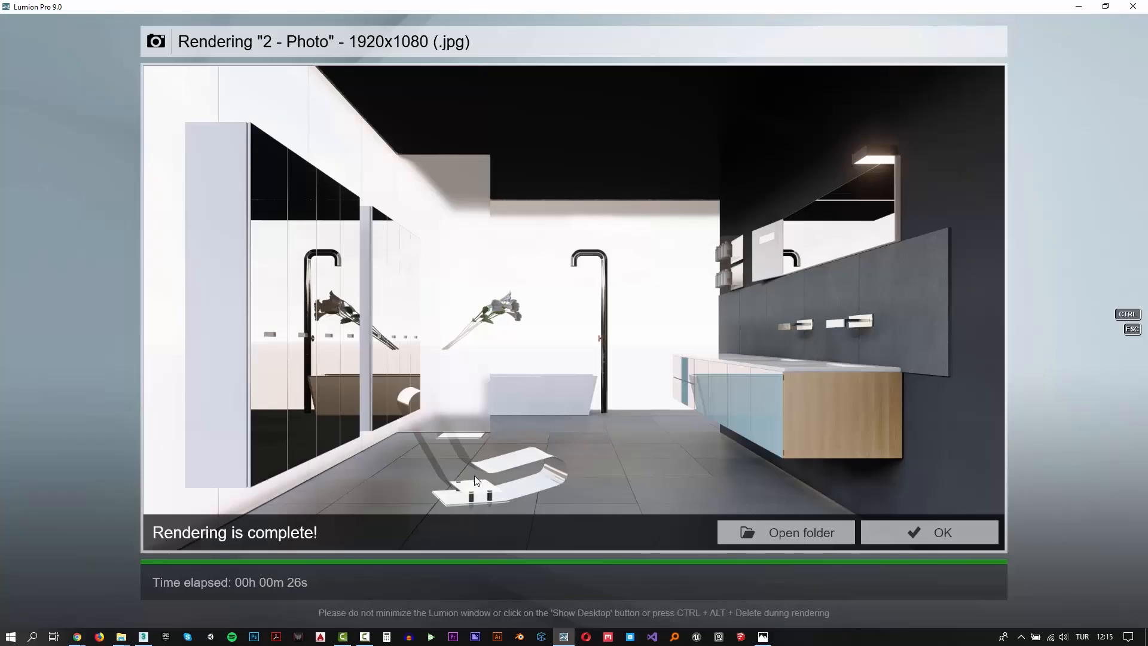
{"action": "left_click", "coordinate": [961, 533]}
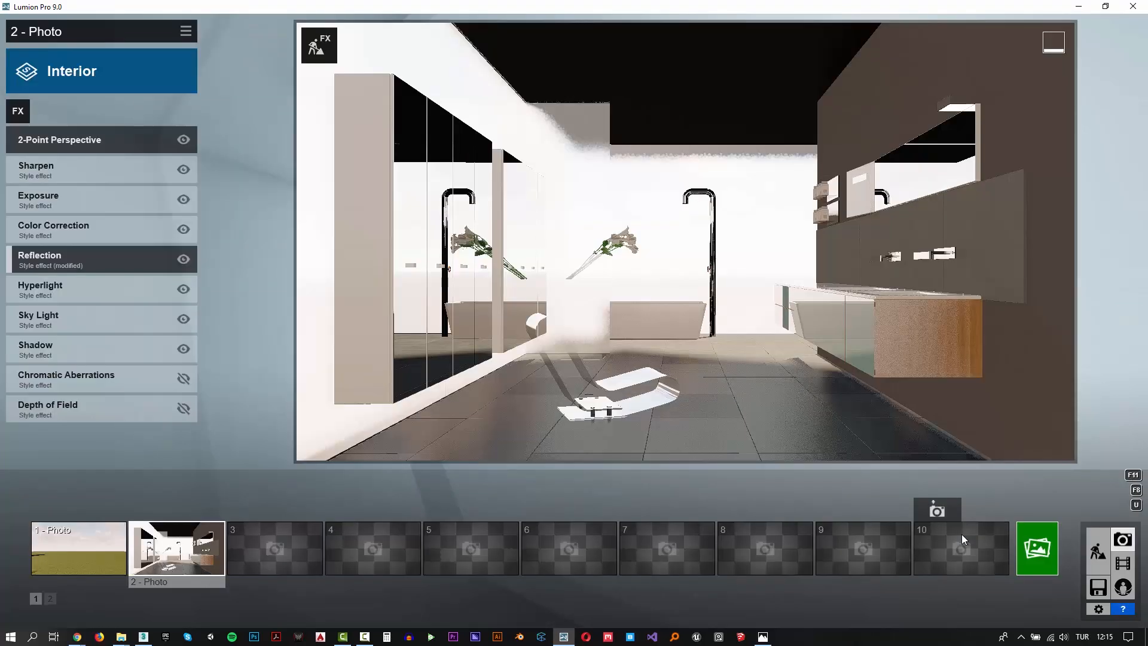
- Adjust photo 2's Color Correction: cool the temperature to about 0.0, reduce saturation, and slightly raise vibrance and contrast
{"action": "left_click", "coordinate": [113, 235]}
{"action": "left_click", "coordinate": [117, 163]}
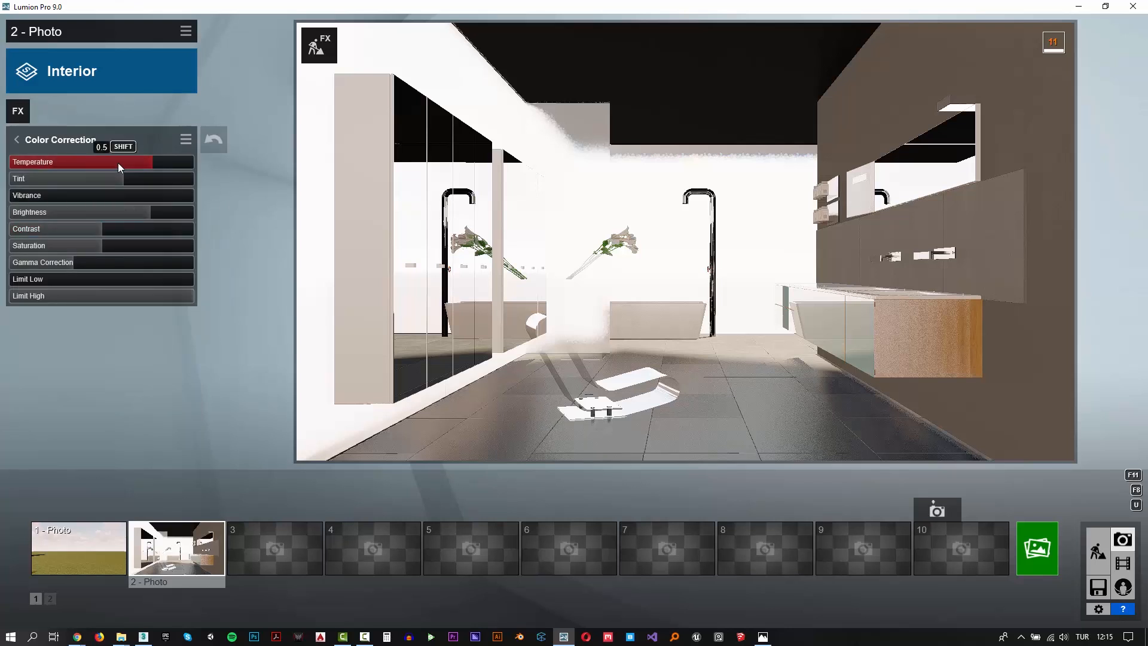
{"action": "left_click", "coordinate": [87, 247]}
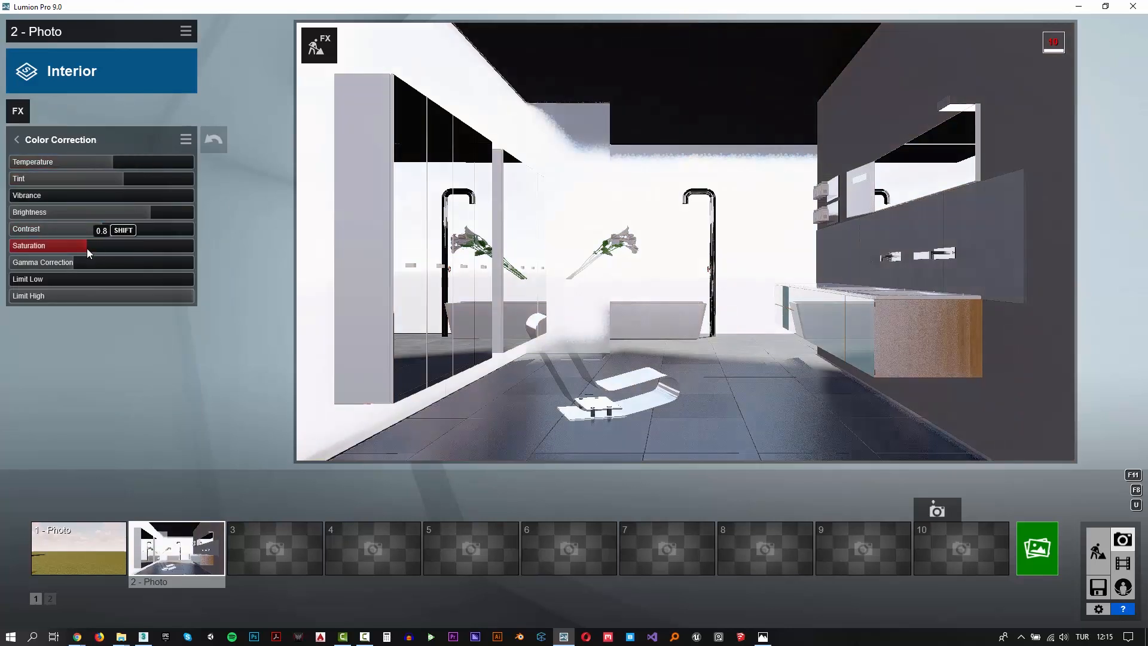
{"action": "left_click", "coordinate": [33, 194]}
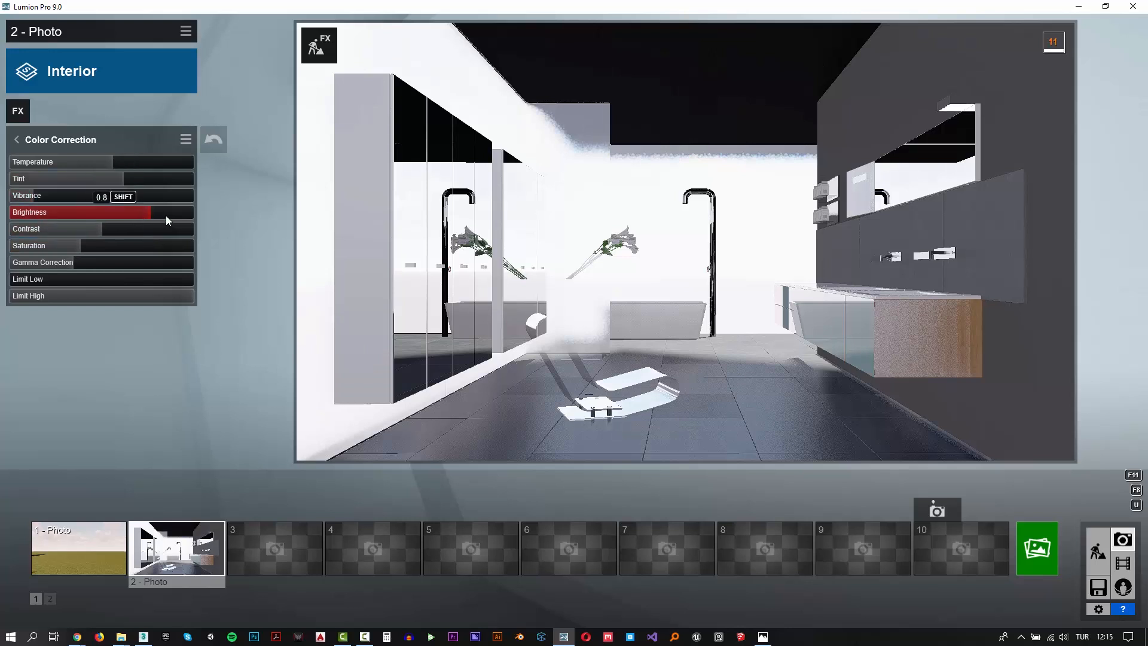
{"action": "left_click", "coordinate": [117, 231]}
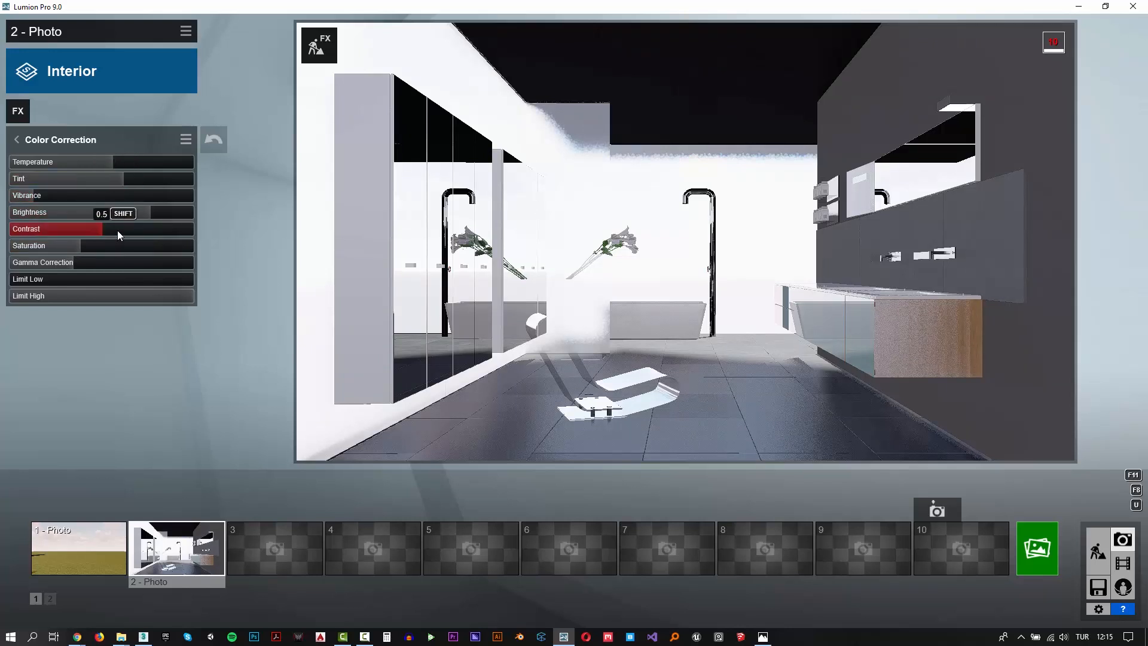
{"action": "left_click", "coordinate": [106, 163]}
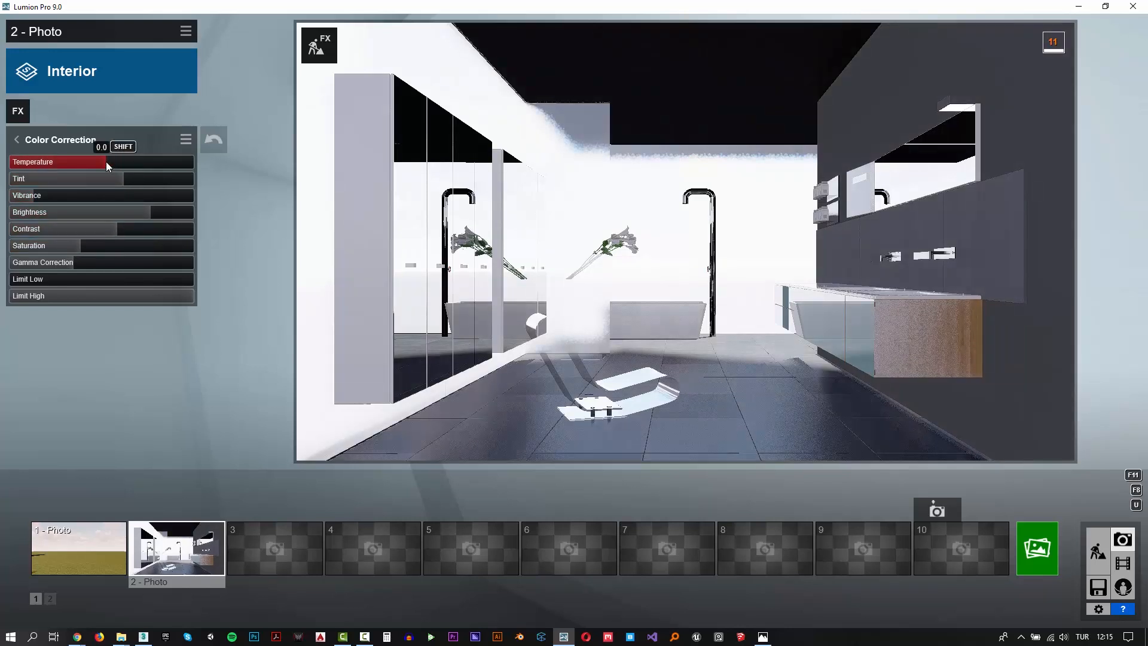
- Leave photo 2's Color Correction settings and set its Exposure effect to about 0.5
{"action": "left_click", "coordinate": [34, 140]}
{"action": "left_click", "coordinate": [69, 201]}
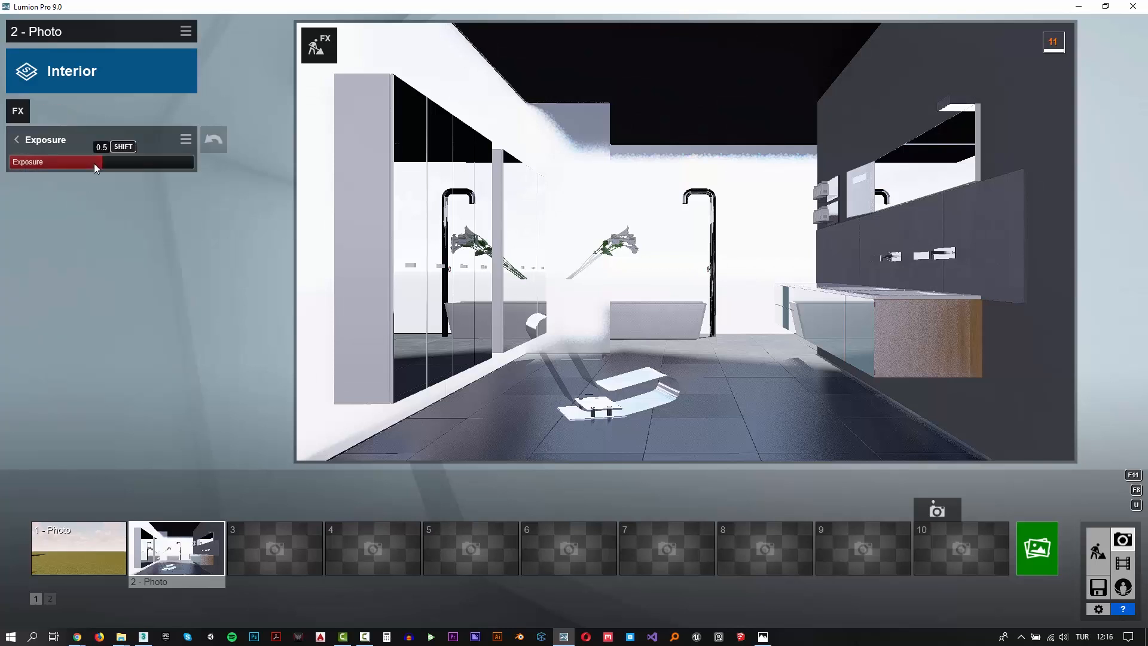
{"action": "left_click", "coordinate": [94, 162]}
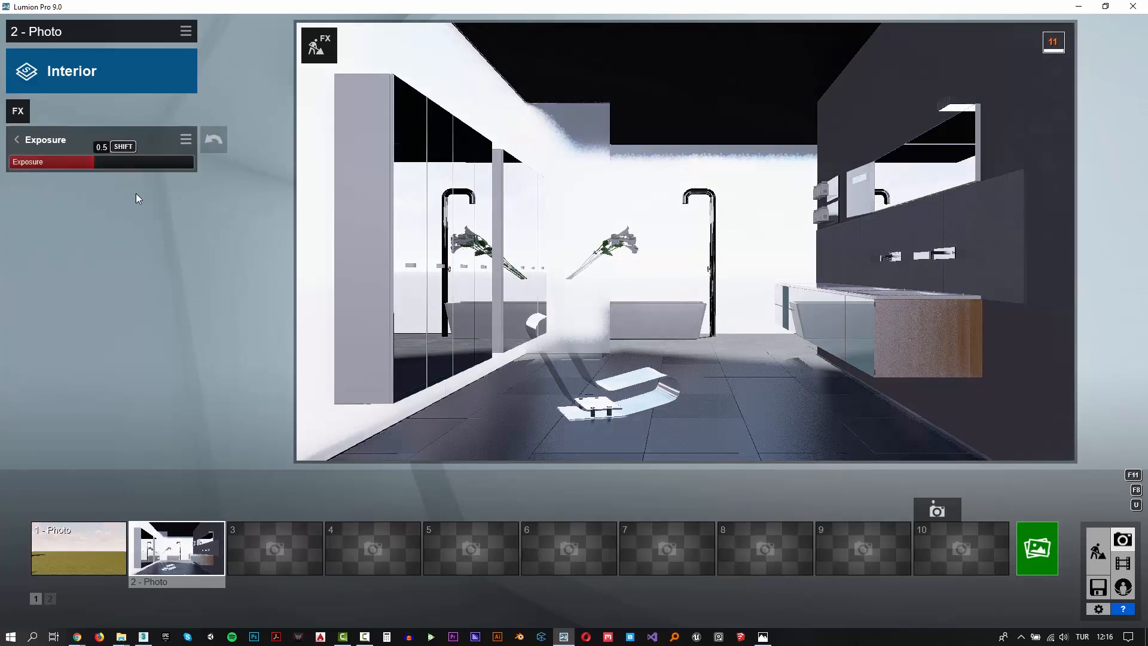
- Render the current shot of photo 2 at 1920x1080, save it as JPG file 6, and close the finished render
{"action": "left_click", "coordinate": [1047, 550]}
{"action": "left_click", "coordinate": [450, 477]}
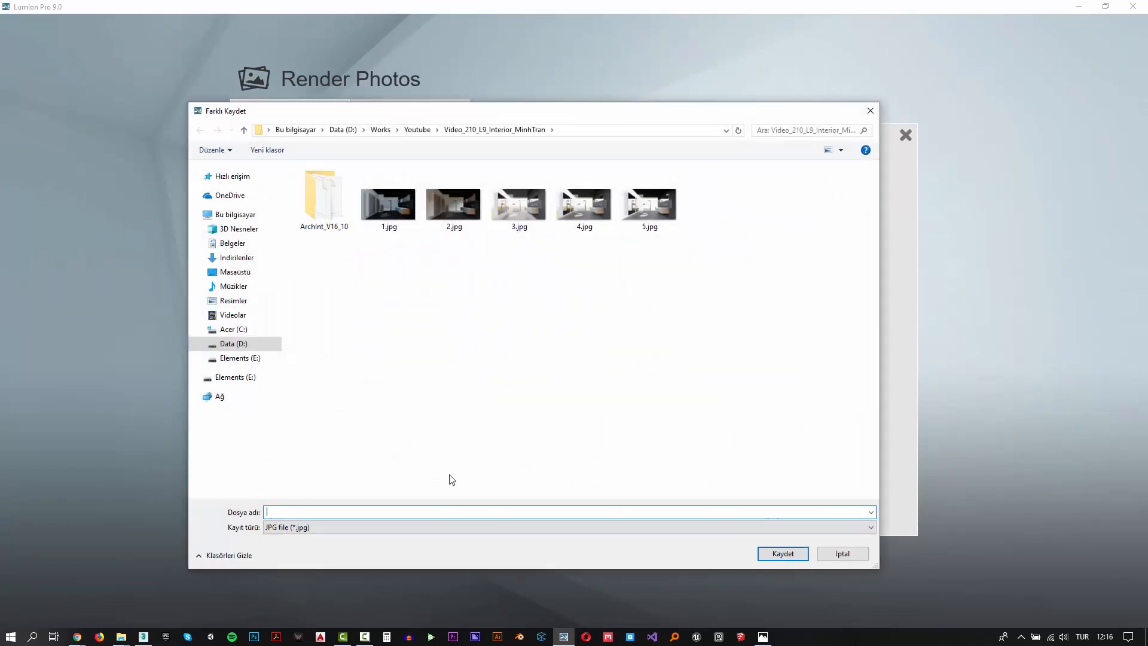
{"action": "type", "text": "6"}
{"action": "key", "text": "Return"}
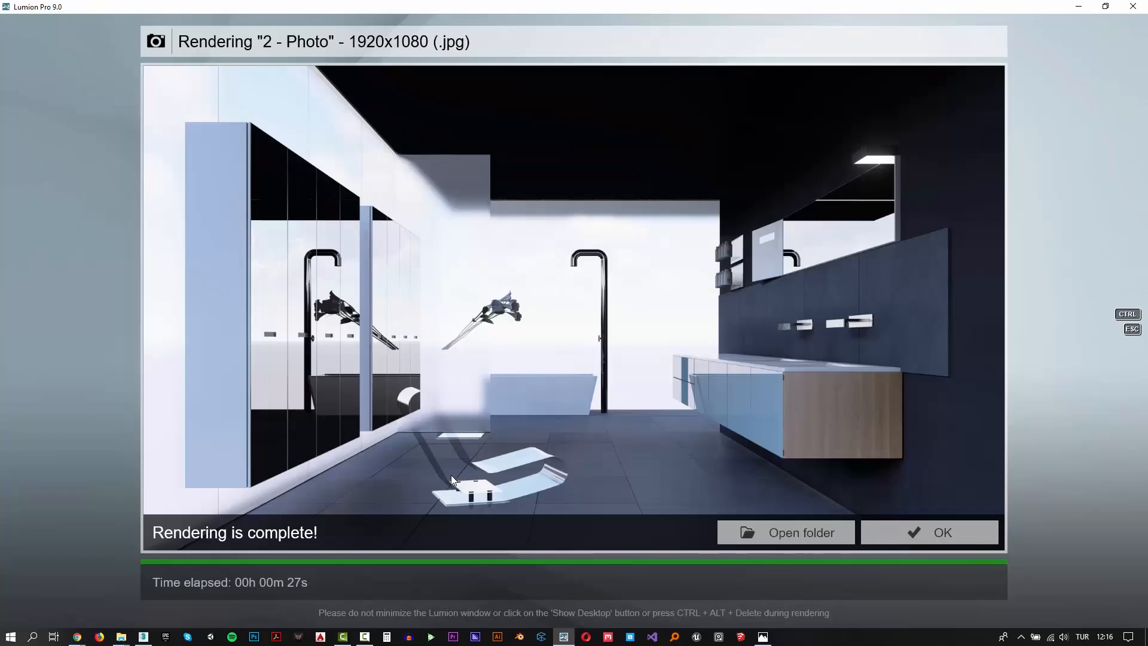
{"action": "left_click", "coordinate": [929, 534]}
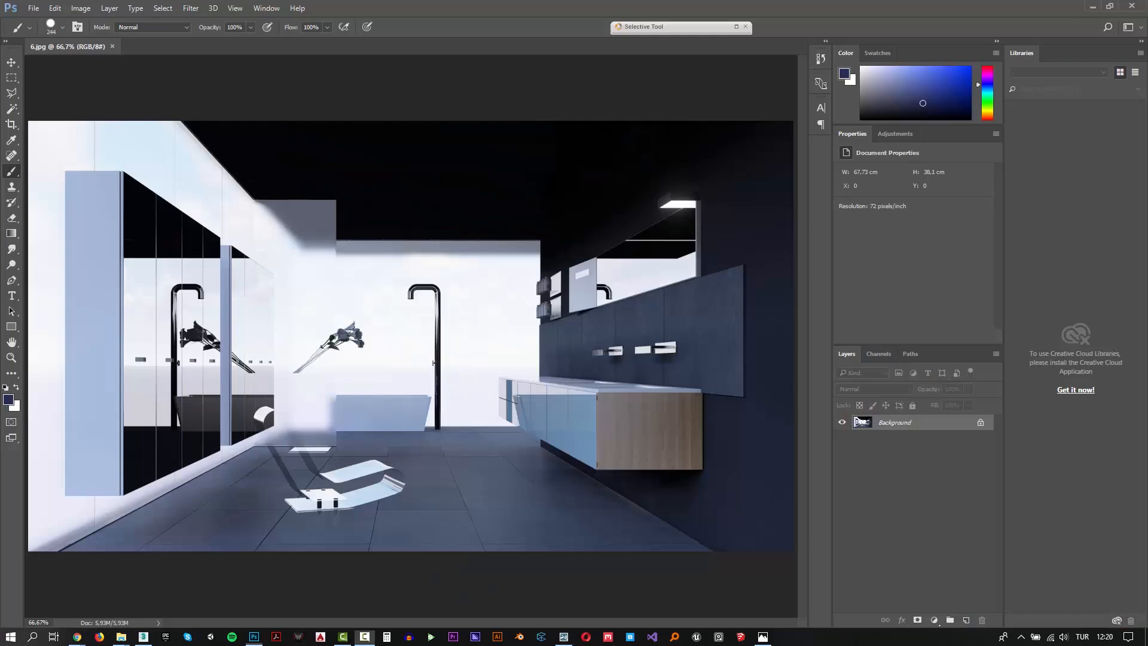
- In Photoshop, unlock the Background layer of 6.jpg, duplicate it beneath the original, and select the upper layer
{"action": "left_click", "coordinate": [980, 422]}
{"action": "left_click_drag", "start_coordinate": [924, 437], "coordinate": [914, 440], "text": "alt"}
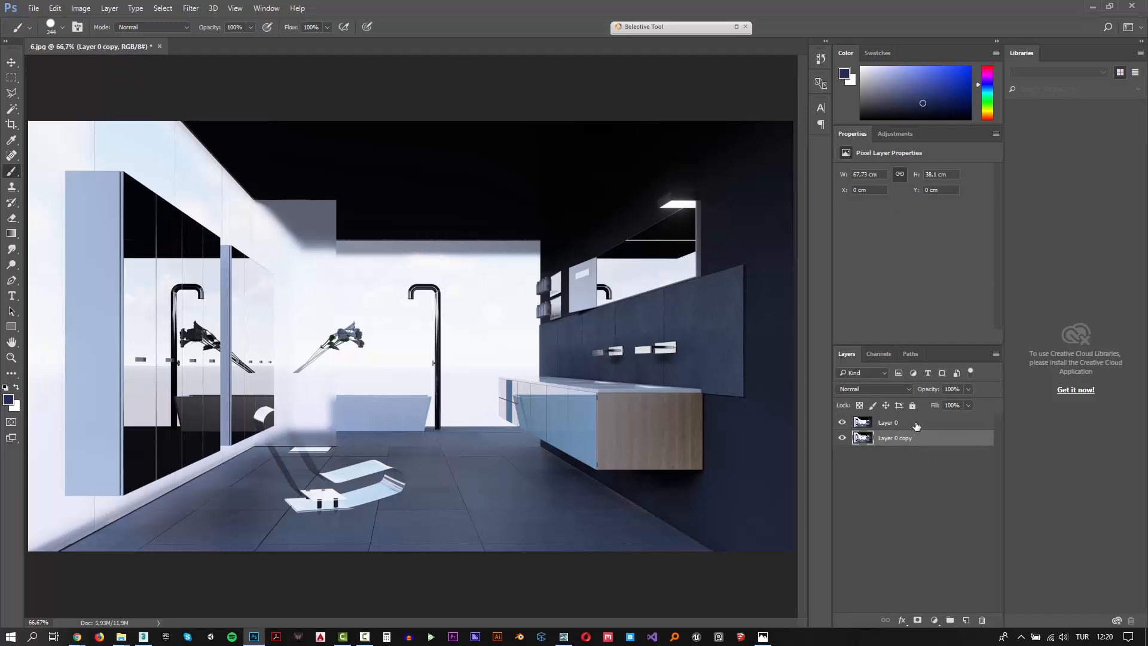
{"action": "left_click", "coordinate": [912, 419]}
- Apply Camera Raw to Layer 0: temperature +7, exposure +0.35, highlights -43, shadows +69, clarity +9, vibrance +7, saturation -29
{"action": "left_click", "coordinate": [190, 8]}
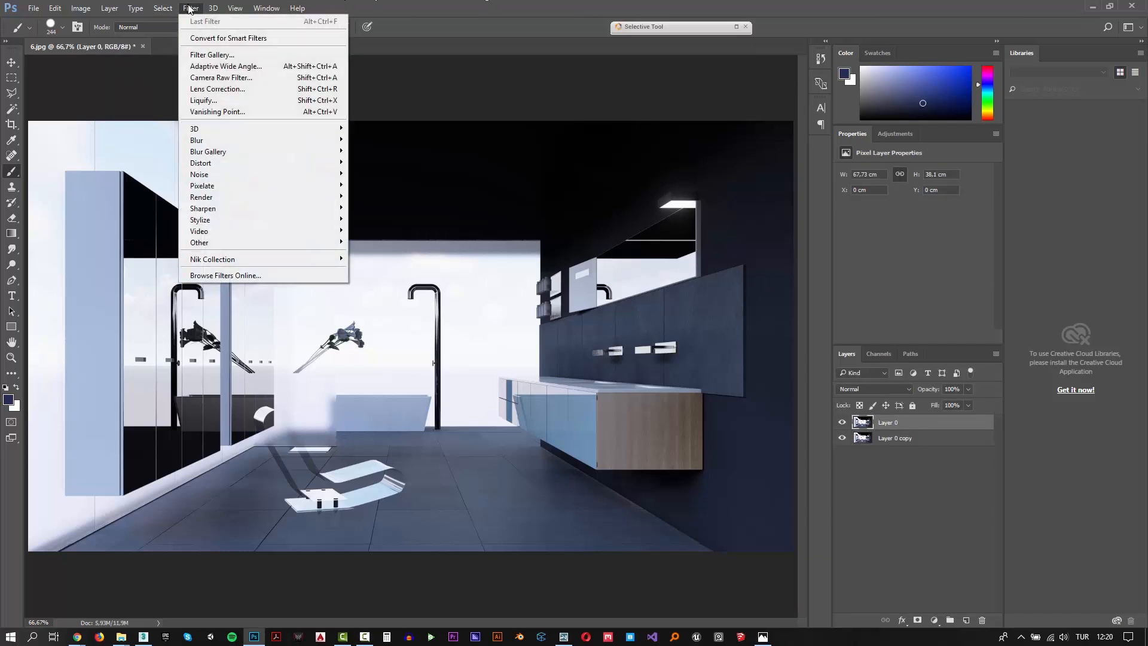
{"action": "left_click", "coordinate": [228, 78]}
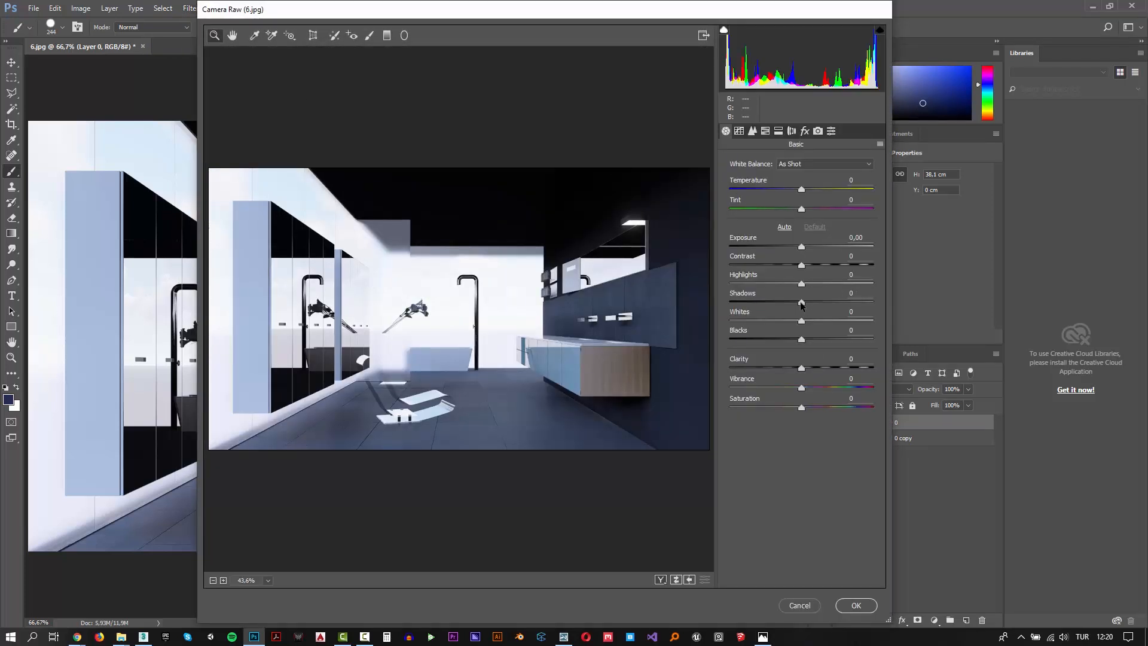
{"action": "left_click_drag", "start_coordinate": [802, 303], "coordinate": [770, 286]}
{"action": "left_click_drag", "start_coordinate": [801, 247], "coordinate": [807, 247]}
{"action": "left_click_drag", "start_coordinate": [801, 367], "coordinate": [781, 409]}
{"action": "left_click_drag", "start_coordinate": [810, 247], "coordinate": [808, 246]}
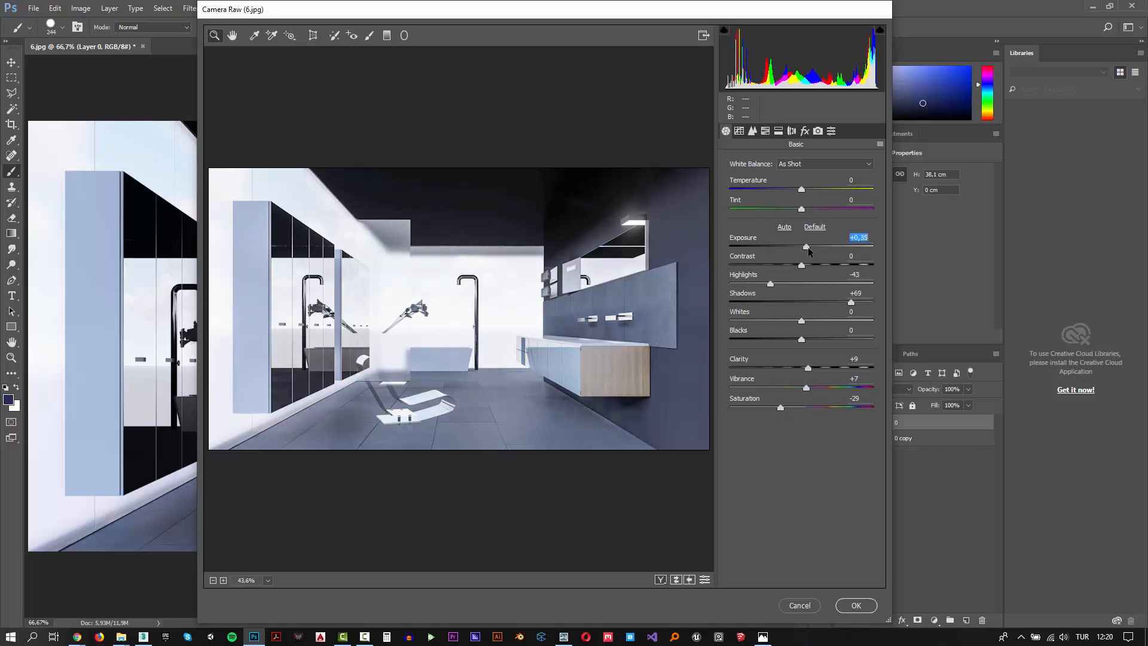
{"action": "left_click_drag", "start_coordinate": [802, 189], "coordinate": [806, 190]}
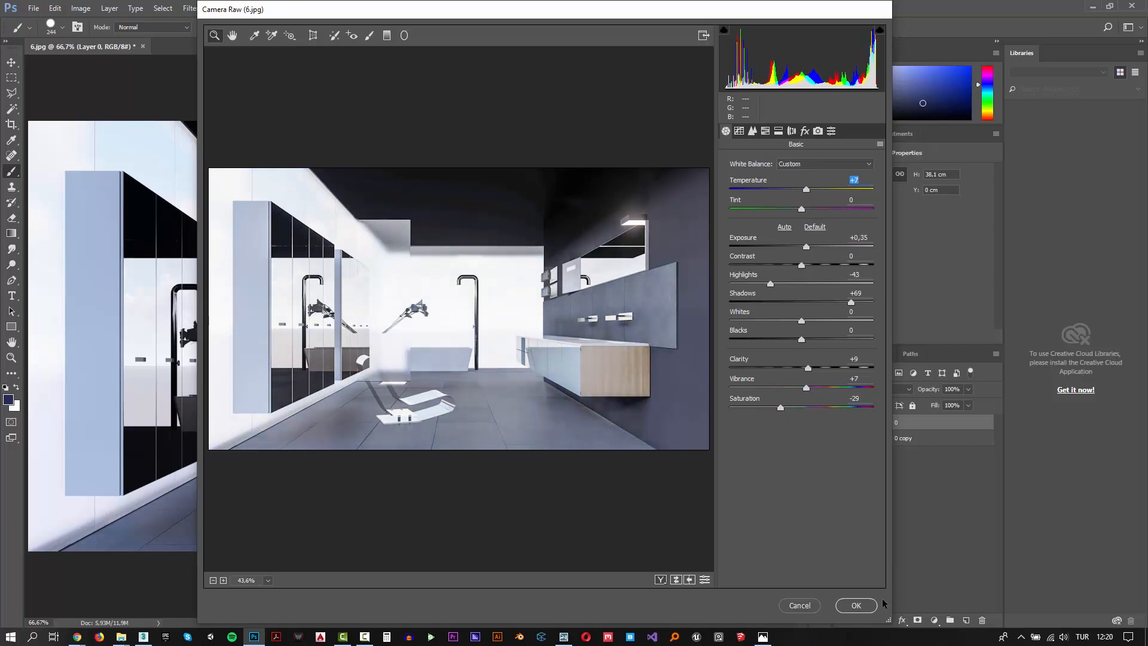
{"action": "left_click", "coordinate": [861, 604]}
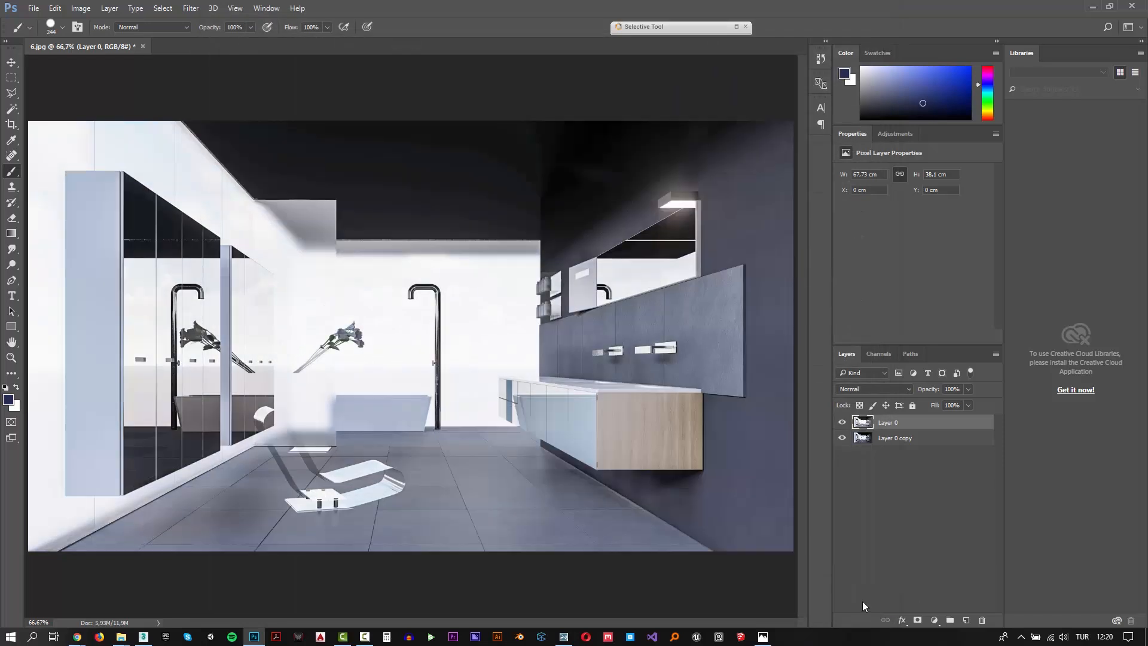
- Compare the Camera Raw result with the original render by toggling the visibility of Layer 0
{"action": "left_click", "coordinate": [843, 422]}
{"action": "left_click", "coordinate": [843, 423]}
{"action": "left_click", "coordinate": [842, 422]}
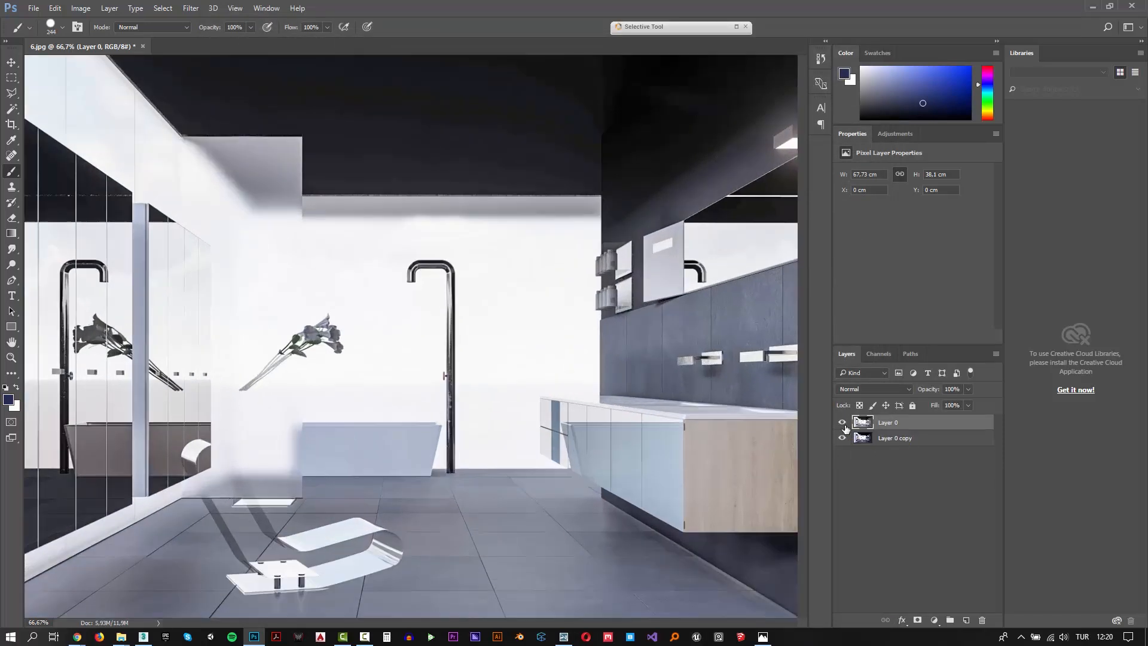
{"action": "left_click", "coordinate": [842, 422]}
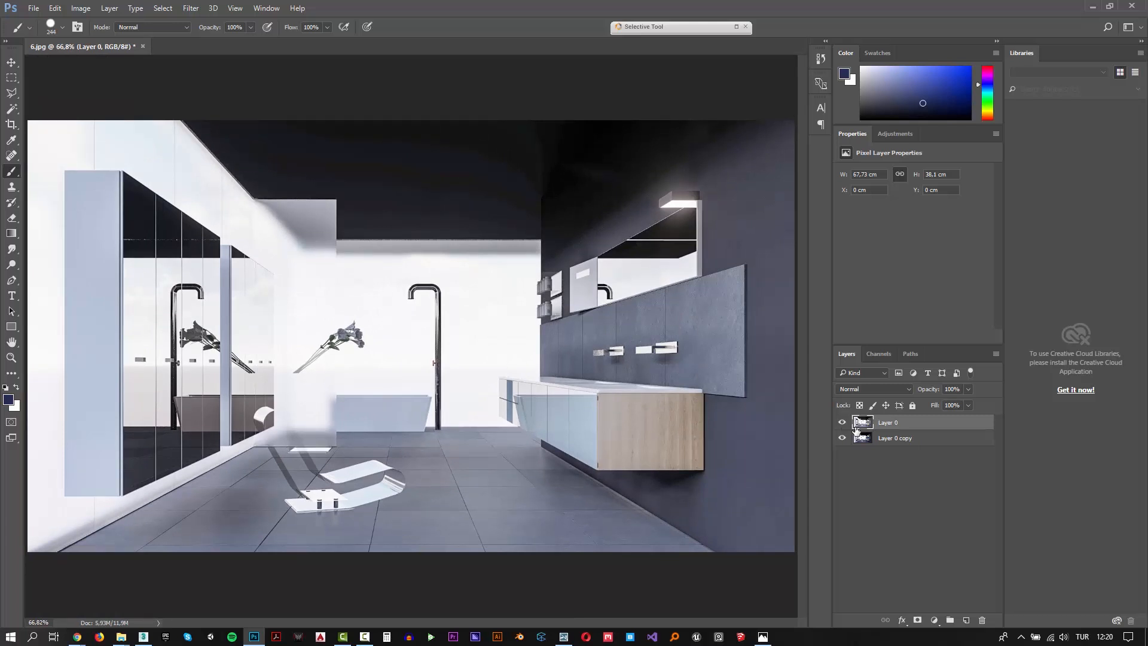
{"action": "left_click", "coordinate": [843, 423]}
{"action": "left_click", "coordinate": [843, 423]}
- Select a rectangular area around the speckled horizontal line in the dark mirror reflection of the tall cabinet
{"action": "key", "text": "ctrl+plus"}
{"action": "key", "text": "ctrl+plus"}
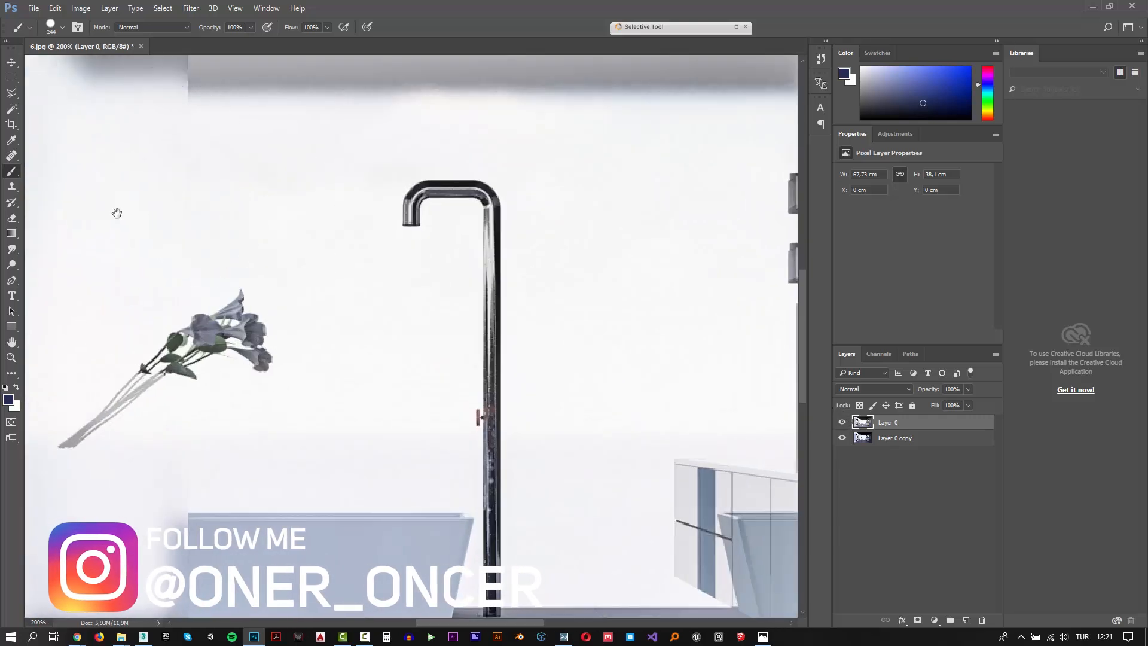
{"action": "mouse_move", "coordinate": [116, 213]}
{"action": "left_mouse_down"}
{"action": "mouse_move", "coordinate": [710, 404]}
{"action": "mouse_move", "coordinate": [742, 442]}
{"action": "left_mouse_up"}
{"action": "key", "text": "l"}
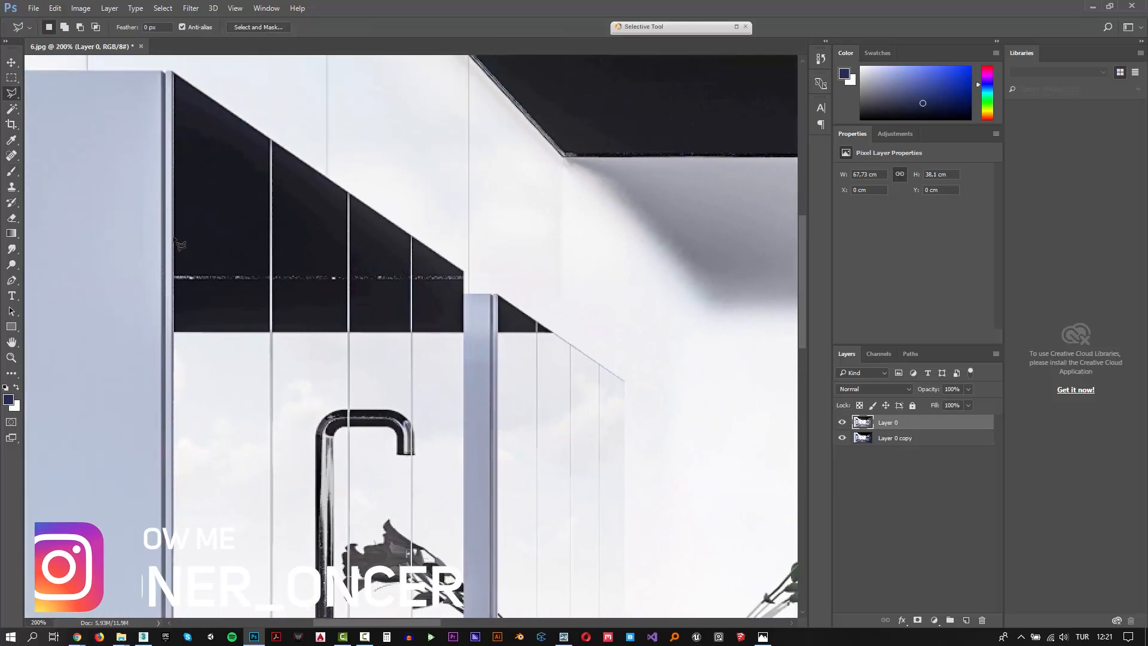
{"action": "key", "text": "m"}
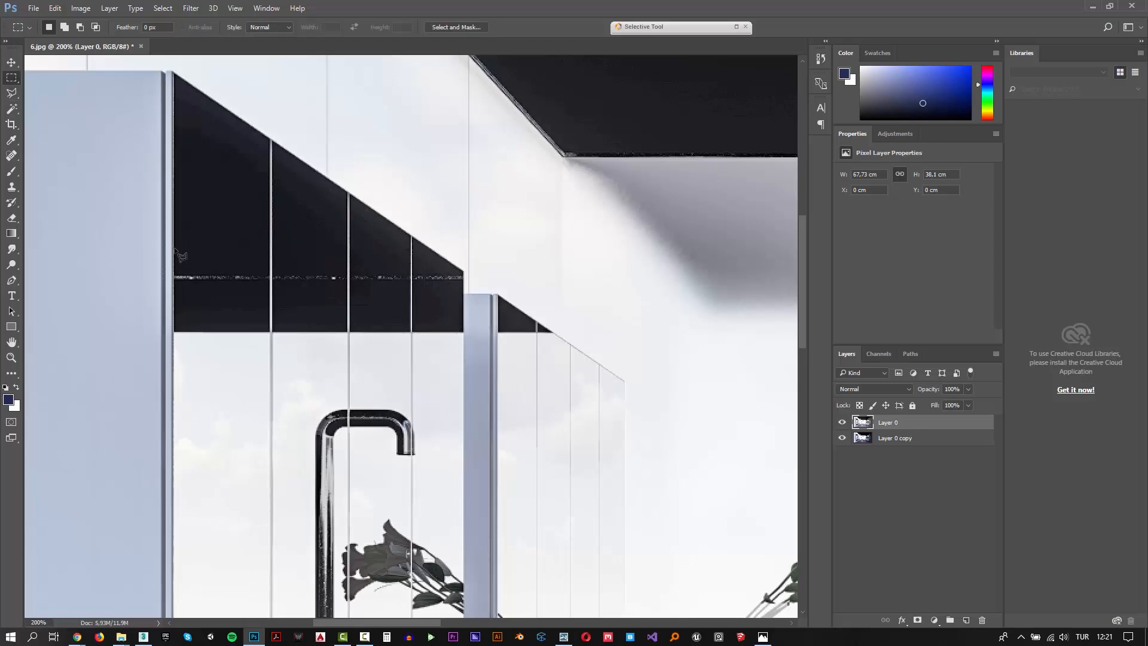
{"action": "left_click_drag", "start_coordinate": [174, 247], "coordinate": [463, 294]}
- Clone clean dark areas over the speckled line inside the selection with a small Clone Stamp brush
{"action": "key", "text": "s"}
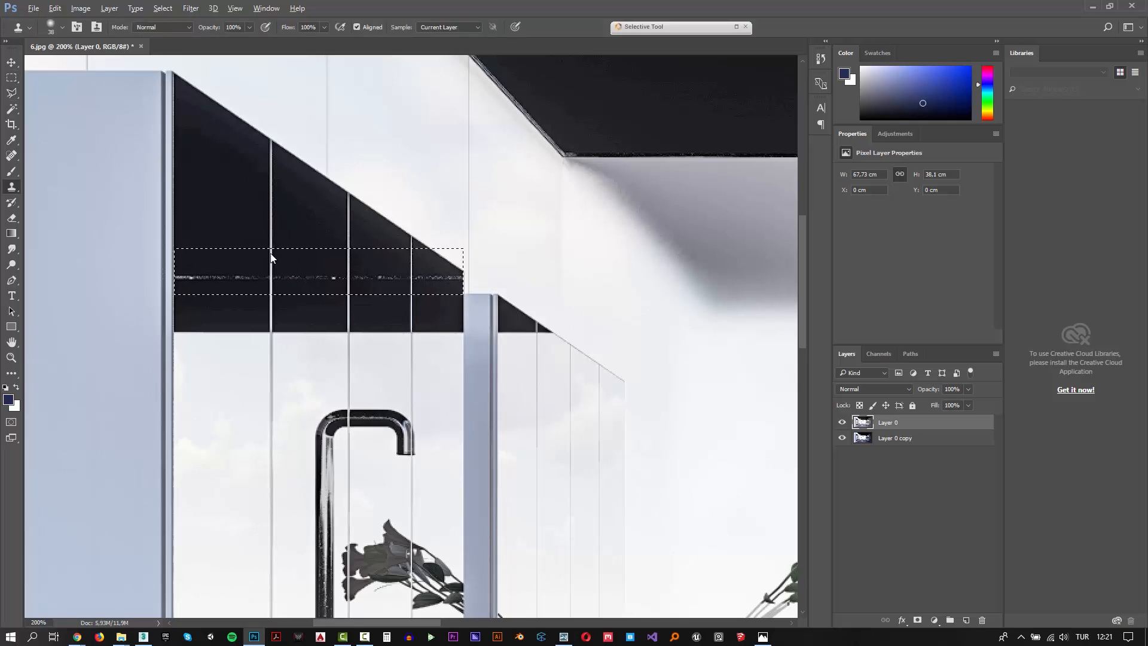
{"action": "right_click_drag", "start_coordinate": [271, 255], "coordinate": [261, 263], "text": "alt"}
{"action": "left_click", "coordinate": [270, 258], "text": "alt"}
{"action": "left_click_drag", "start_coordinate": [270, 277], "coordinate": [215, 275]}
{"action": "right_click_drag", "start_coordinate": [429, 267], "coordinate": [422, 270], "text": "alt"}
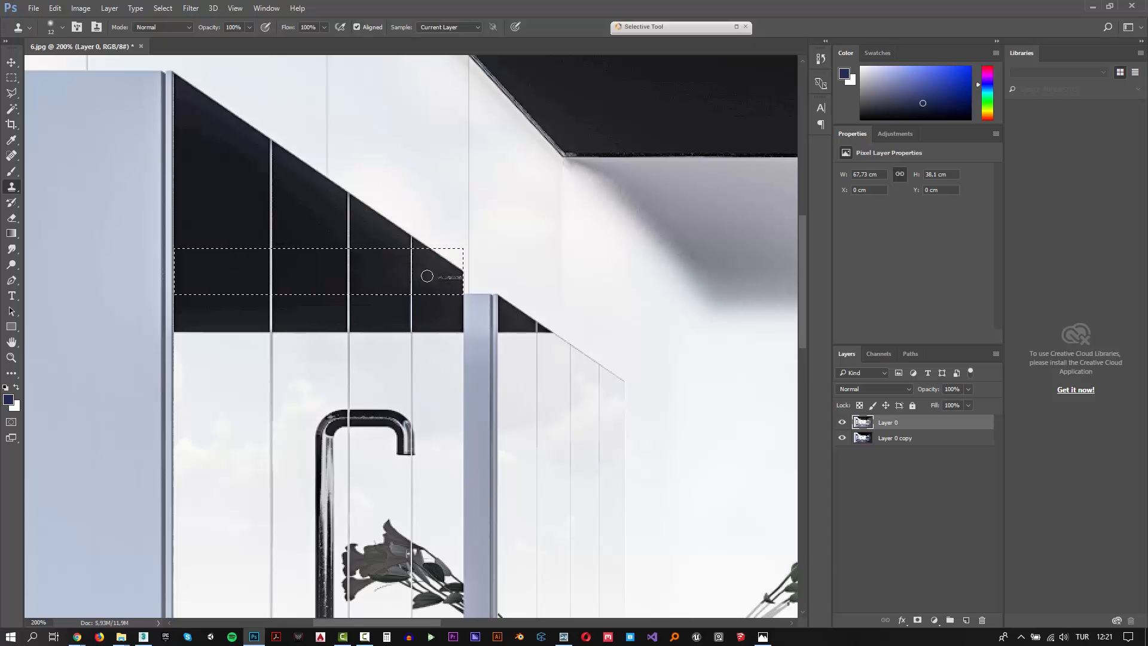
{"action": "left_click_drag", "start_coordinate": [433, 278], "coordinate": [457, 277]}
{"action": "key", "text": "ctrl+0"}
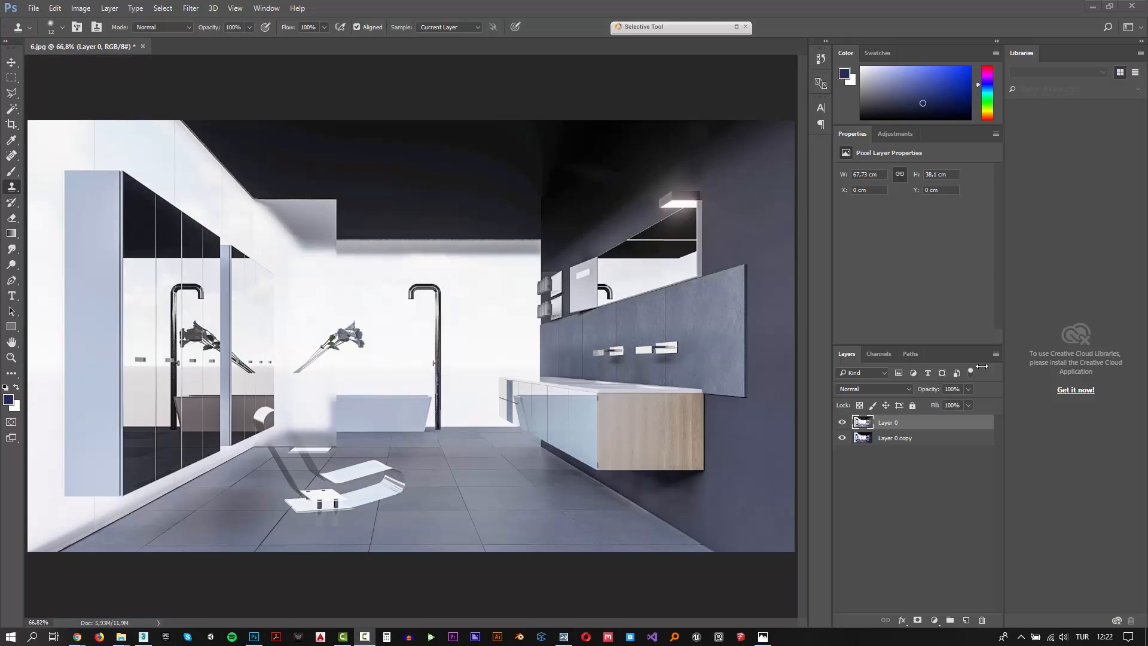
- Stamp the visible layers onto a new layer and open it in Viveza 2 with contrast 18% and structure 25%
{"action": "left_click", "coordinate": [947, 424]}
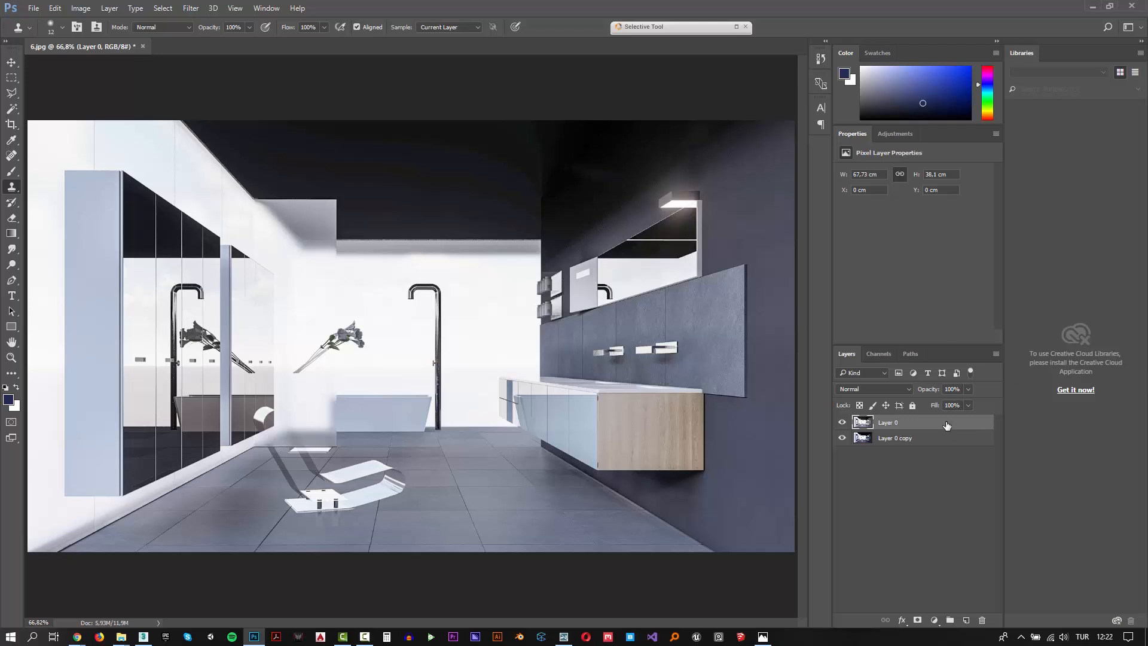
{"action": "left_click", "coordinate": [736, 27]}
{"action": "left_click", "coordinate": [647, 120]}
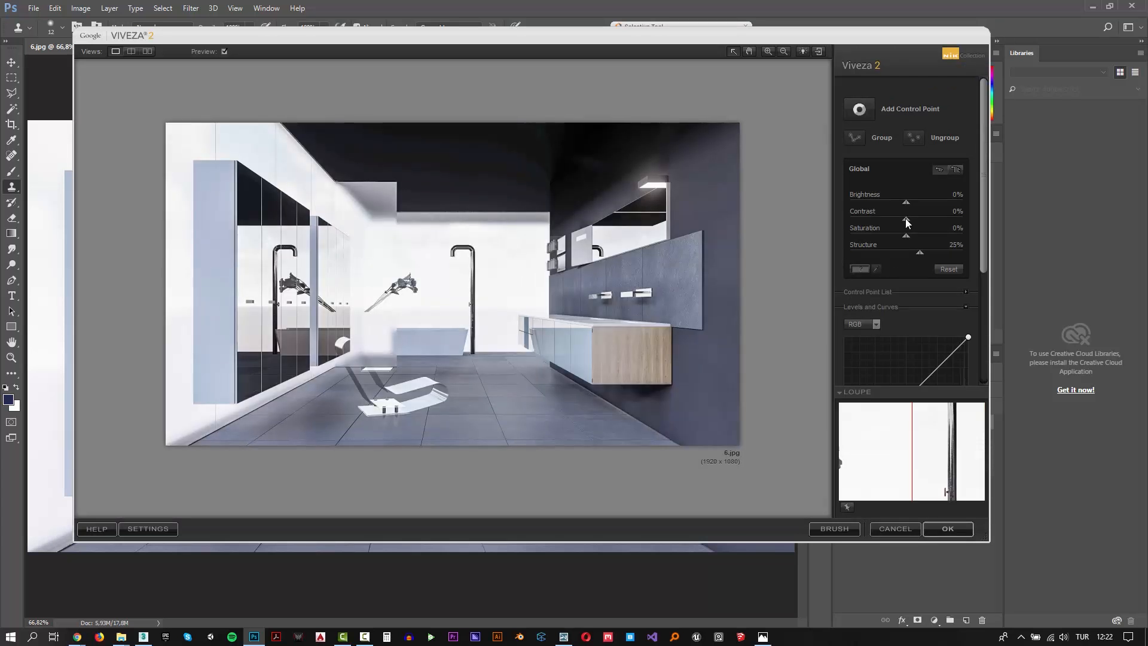
{"action": "left_click_drag", "start_coordinate": [914, 218], "coordinate": [916, 217]}
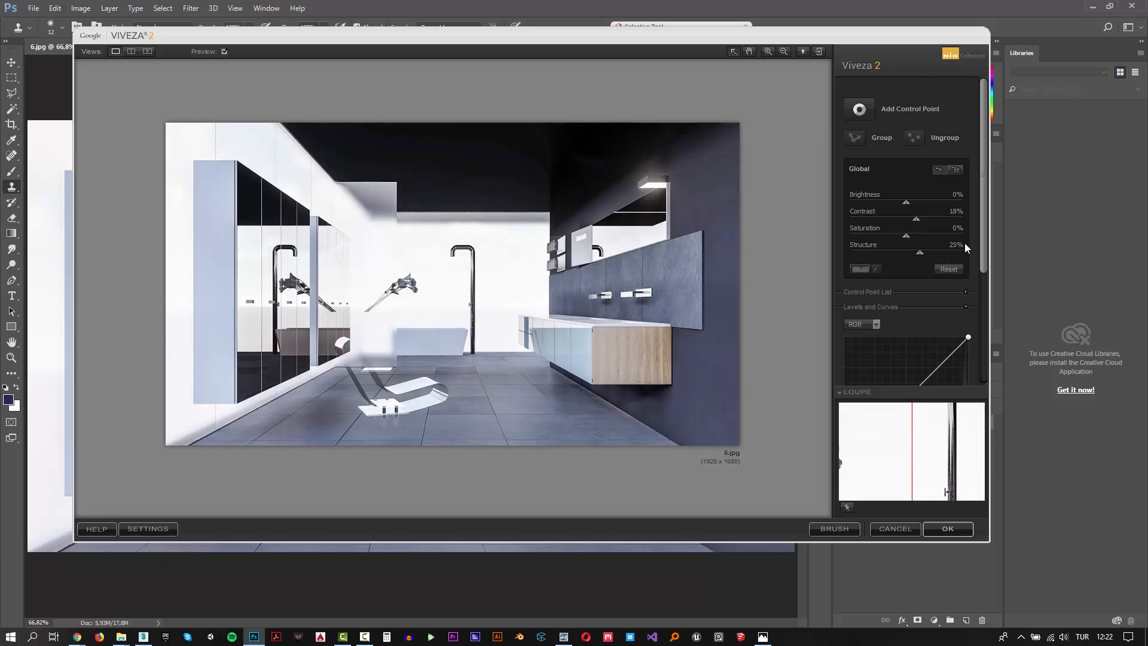
- Shape Viveza's RGB curve into a gentle S with raised highlights and lowered shadows, and apply the filter
{"action": "scroll", "coordinate": [978, 314], "scroll_direction": "down", "scroll_amount": 4}
{"action": "left_click", "coordinate": [938, 259]}
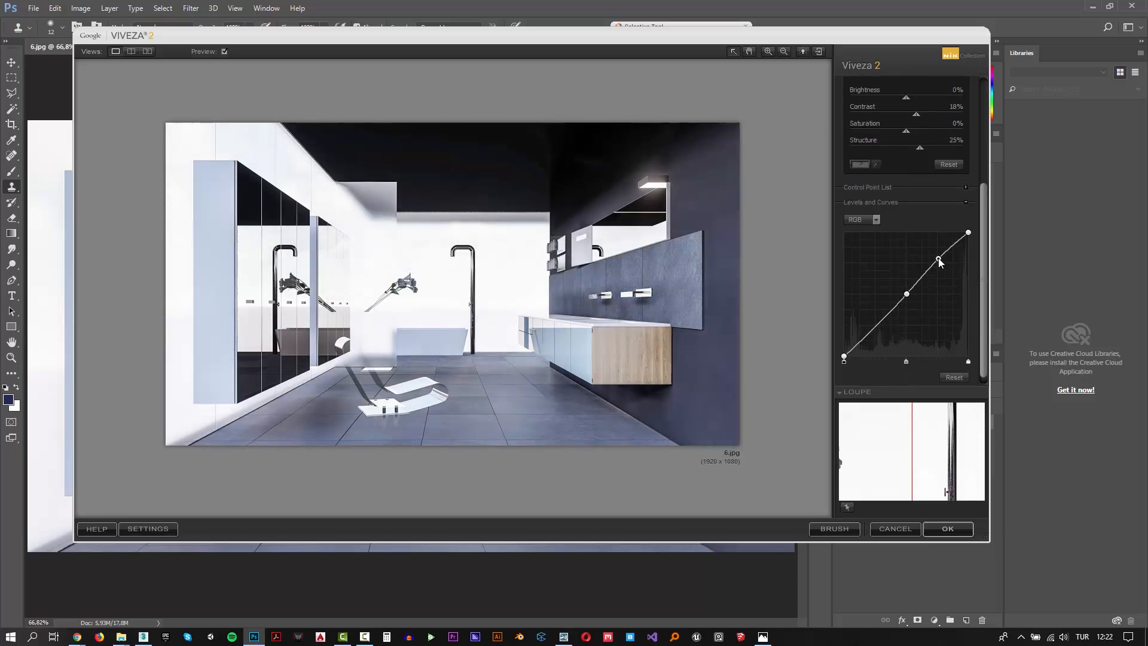
{"action": "left_click", "coordinate": [879, 328]}
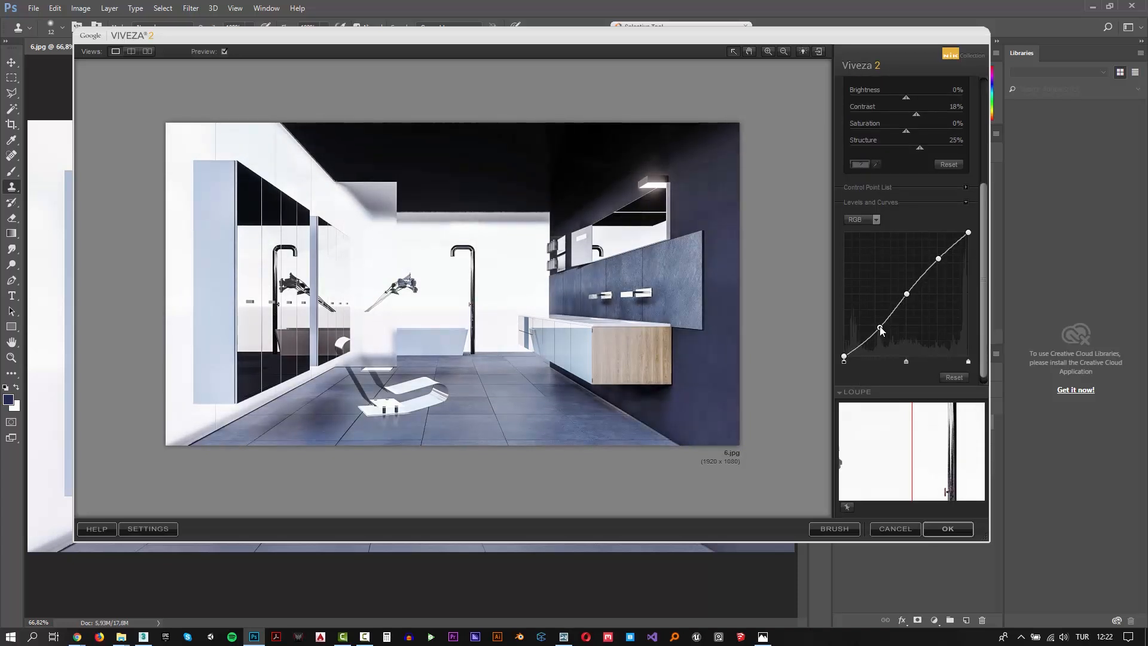
{"action": "left_click", "coordinate": [947, 528]}
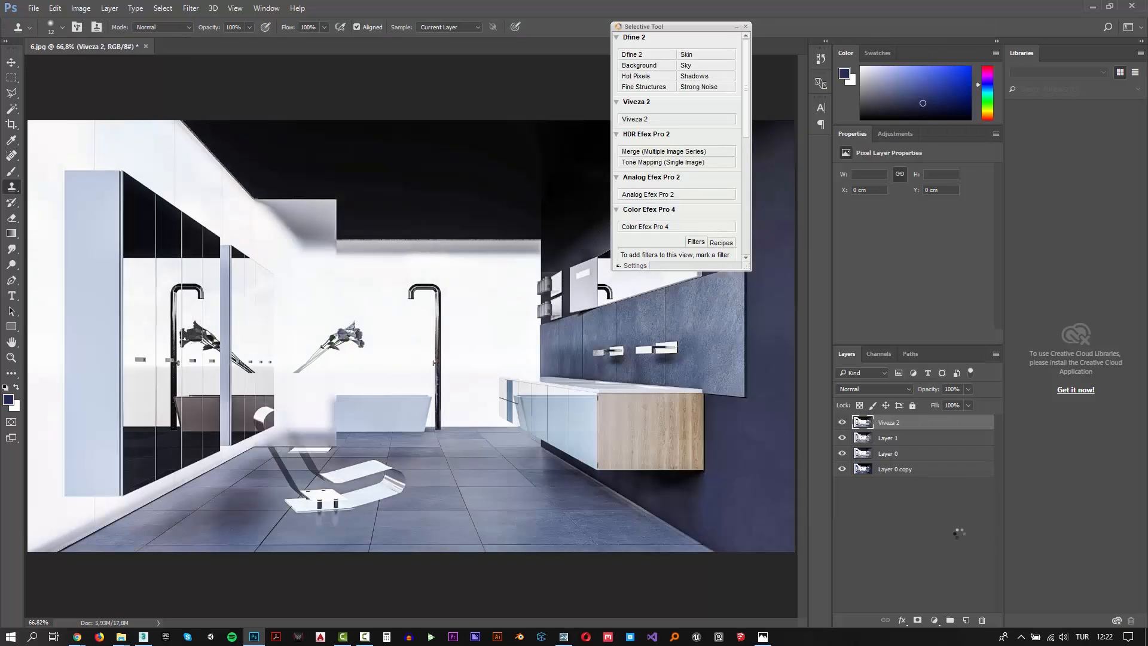
{"action": "left_click", "coordinate": [736, 27]}
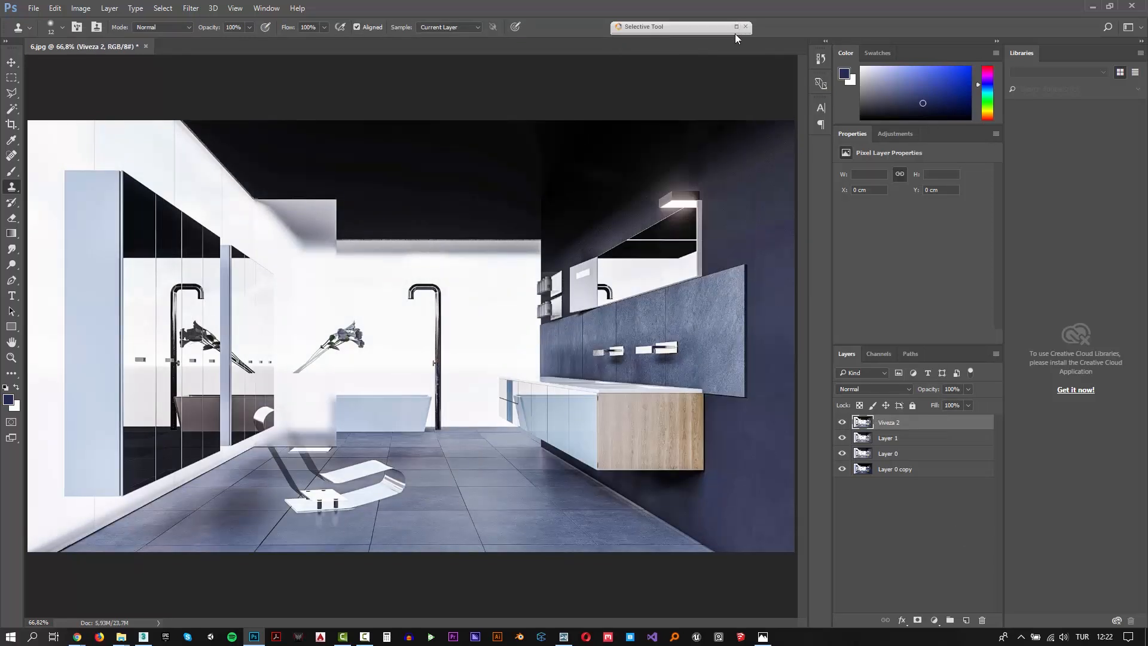
- Stamp the visible layers onto a new layer and apply Smart Sharpen with amount 110%, radius 1.0 px and noise reduction 10%
{"action": "key", "text": "ctrl+shift+alt+e"}
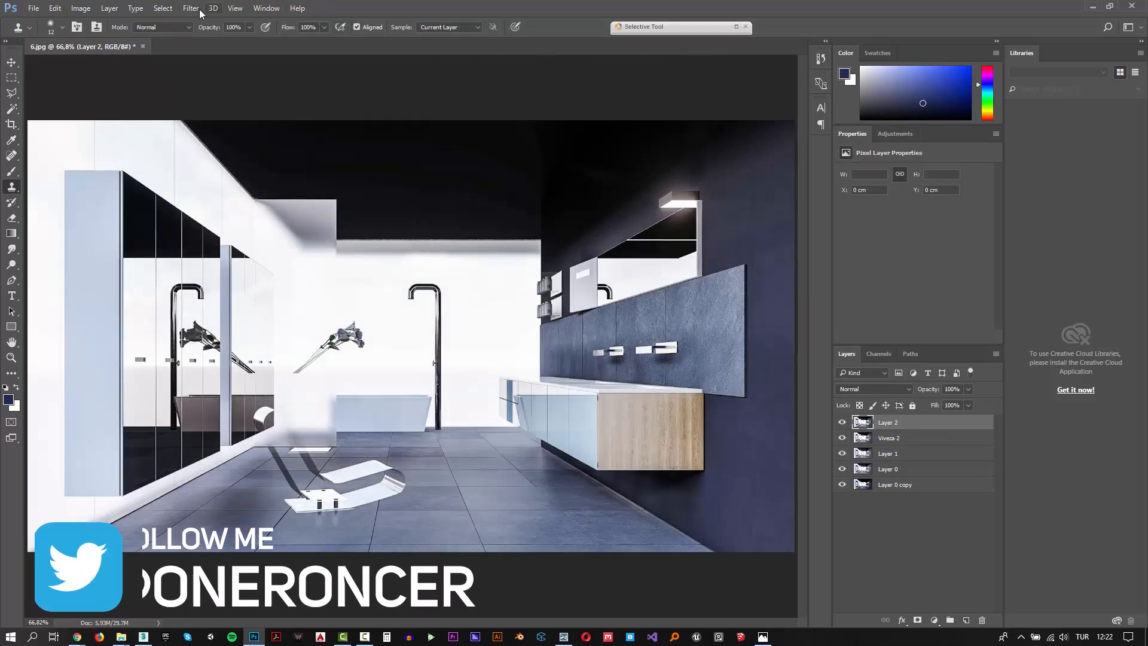
{"action": "left_click", "coordinate": [200, 10]}
{"action": "mouse_move", "coordinate": [311, 217]}
{"action": "left_click", "coordinate": [382, 255]}
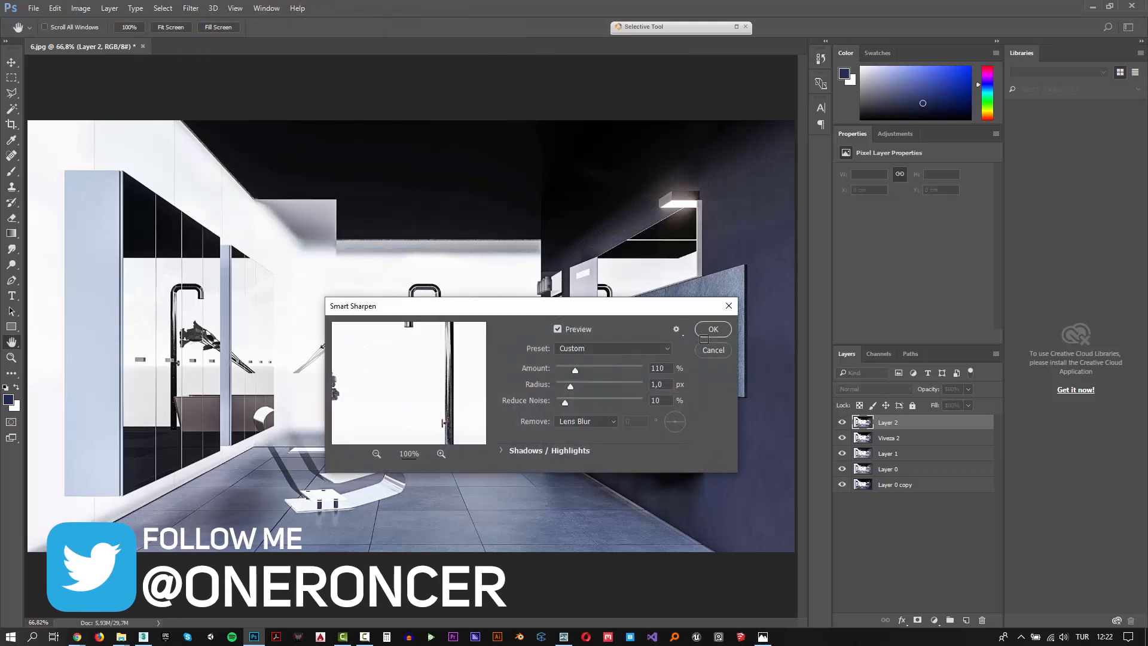
{"action": "left_click", "coordinate": [713, 329]}
{"action": "key", "text": "s"}
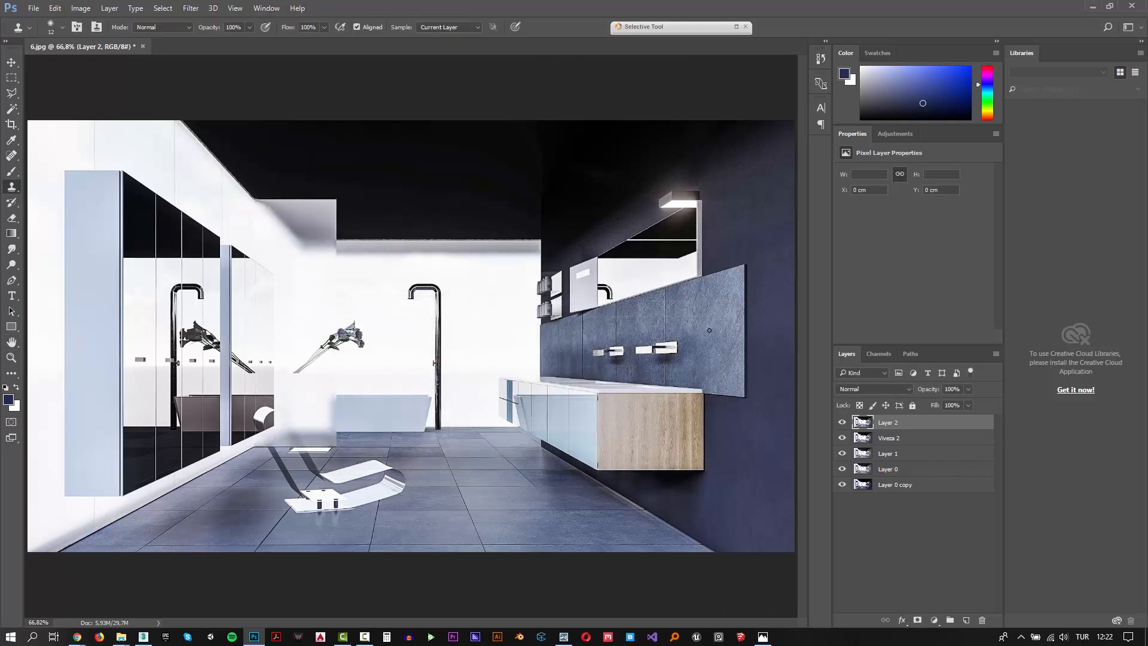
- Save the retouched image as a JPEG copy named 6_pp.jpg in the Video_210_L9_Interior_MinhTran folder
{"action": "left_click", "coordinate": [33, 8]}
{"action": "left_click", "coordinate": [89, 141]}
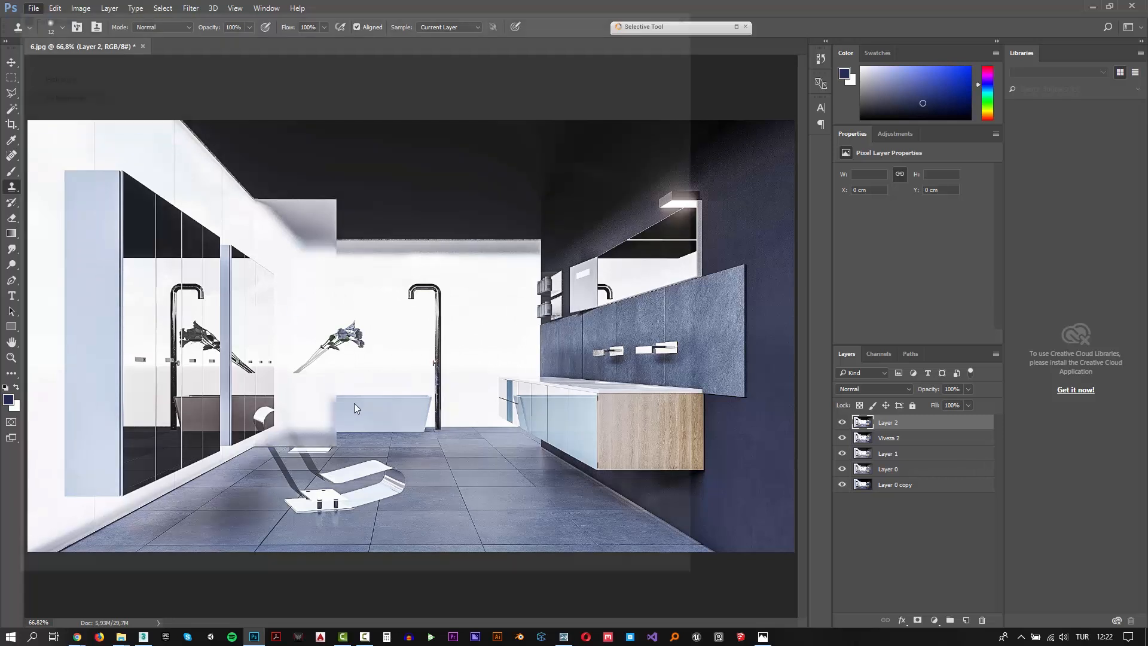
{"action": "left_click", "coordinate": [388, 475]}
{"action": "left_click", "coordinate": [126, 352]}
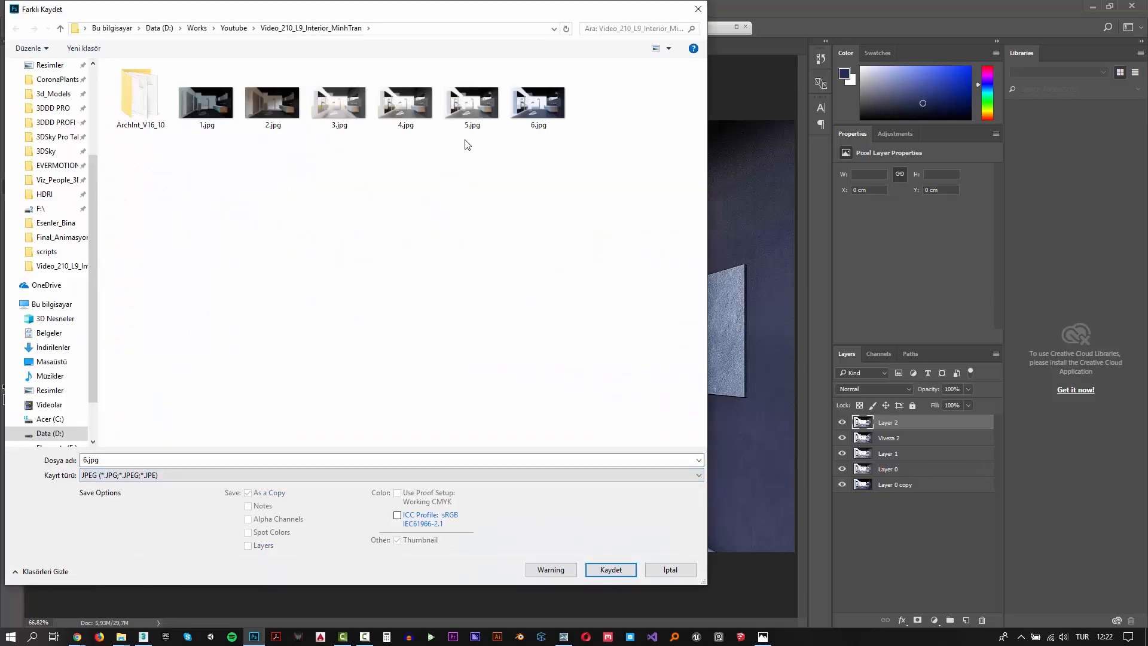
{"action": "left_click", "coordinate": [529, 110]}
{"action": "left_click", "coordinate": [90, 459]}
{"action": "left_click", "coordinate": [87, 459]}
{"action": "type", "text": "_"}
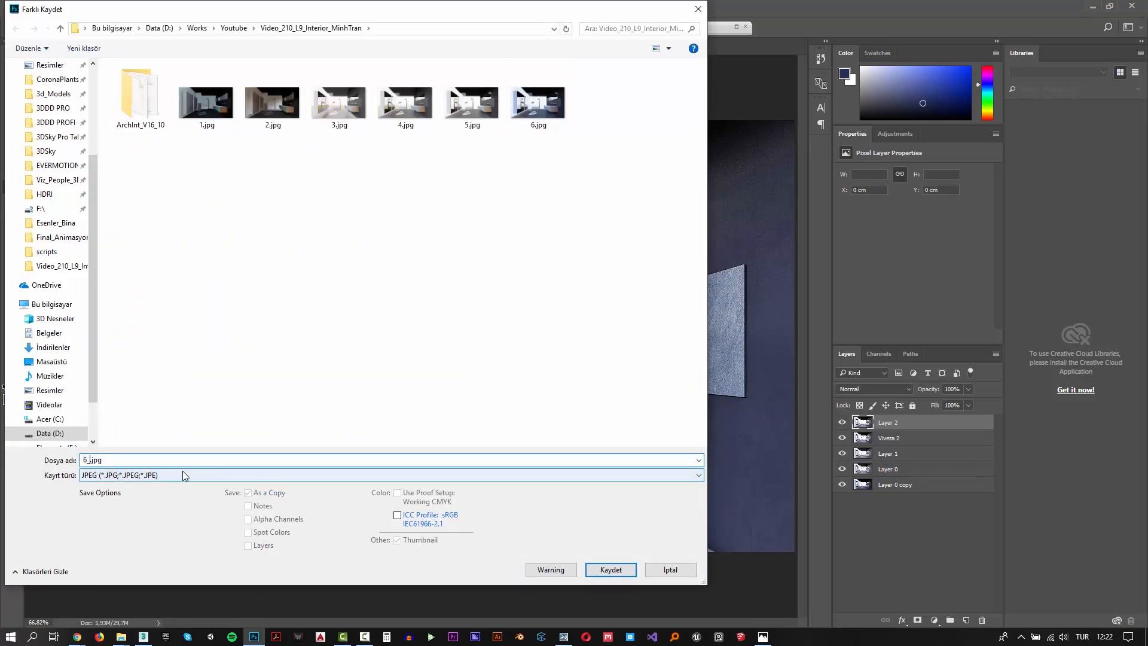
{"action": "type", "text": "ps"}
{"action": "key", "text": "Return"}
{"action": "left_click", "coordinate": [537, 262]}
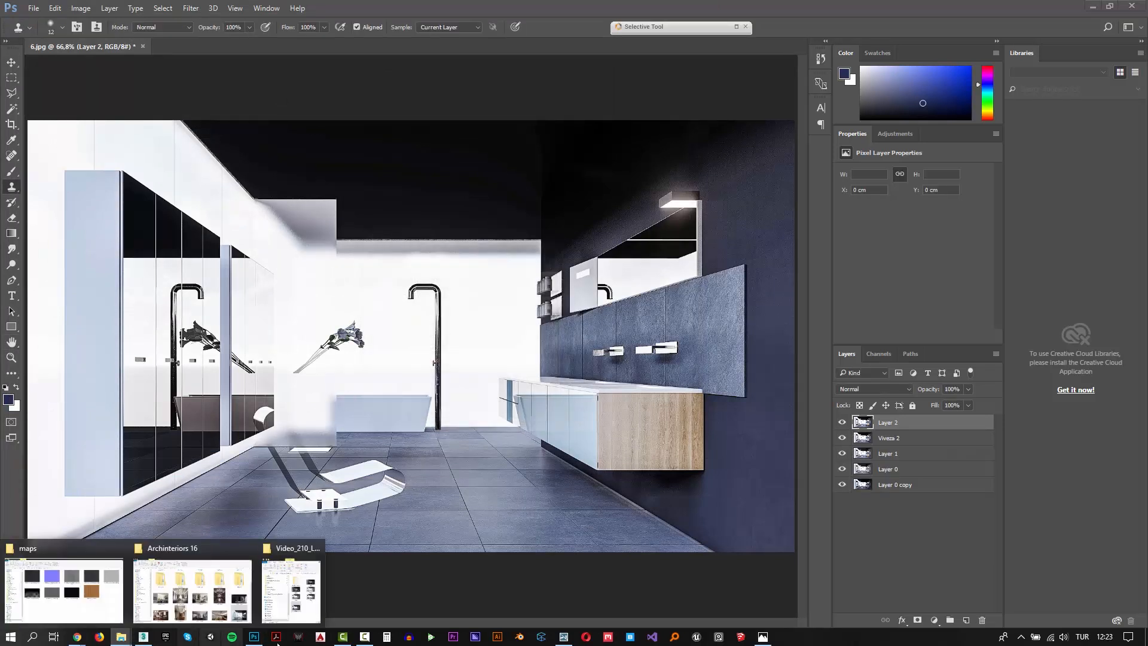
{"action": "left_click", "coordinate": [275, 598]}
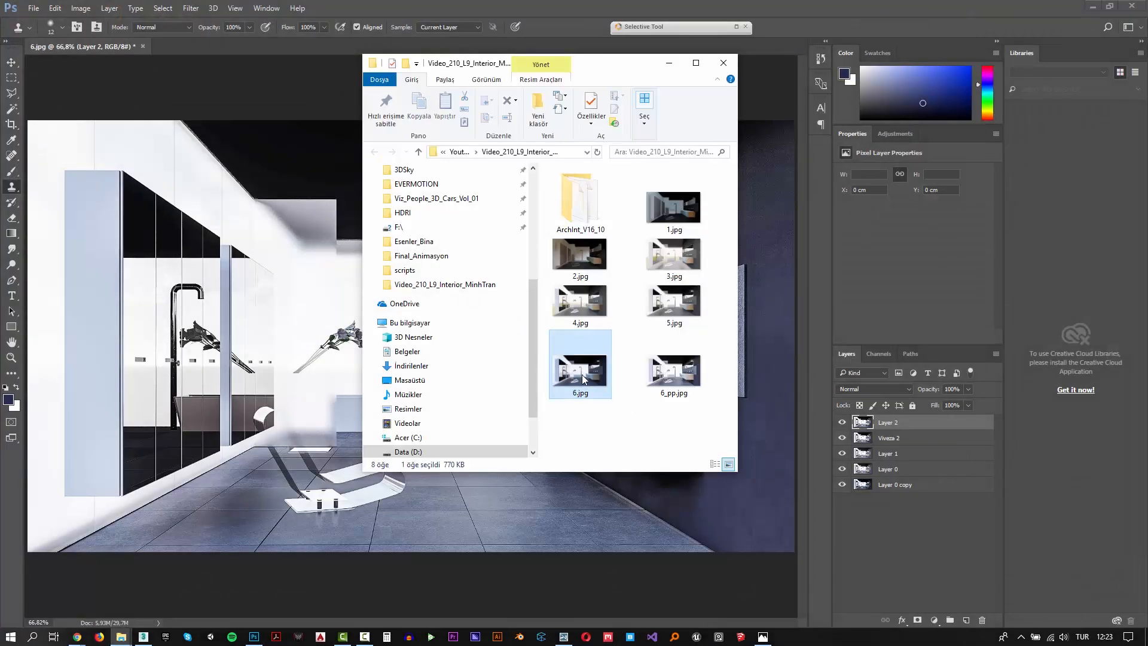
{"action": "double_click", "coordinate": [583, 374]}
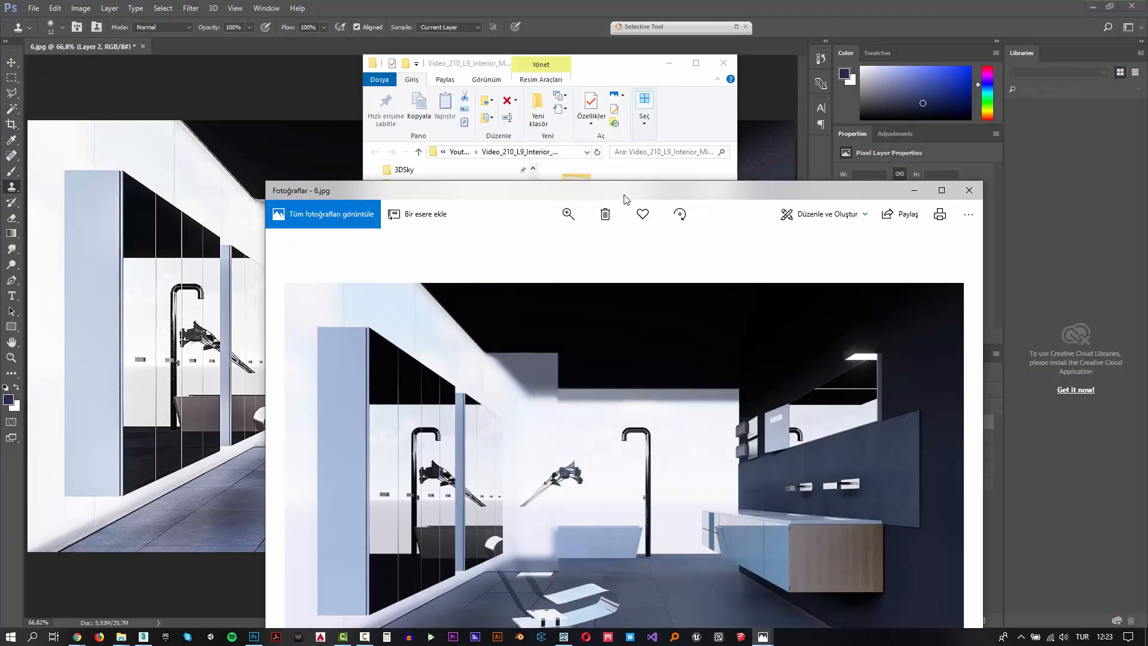
{"action": "double_click", "coordinate": [624, 194]}
{"action": "left_click", "coordinate": [1126, 607]}
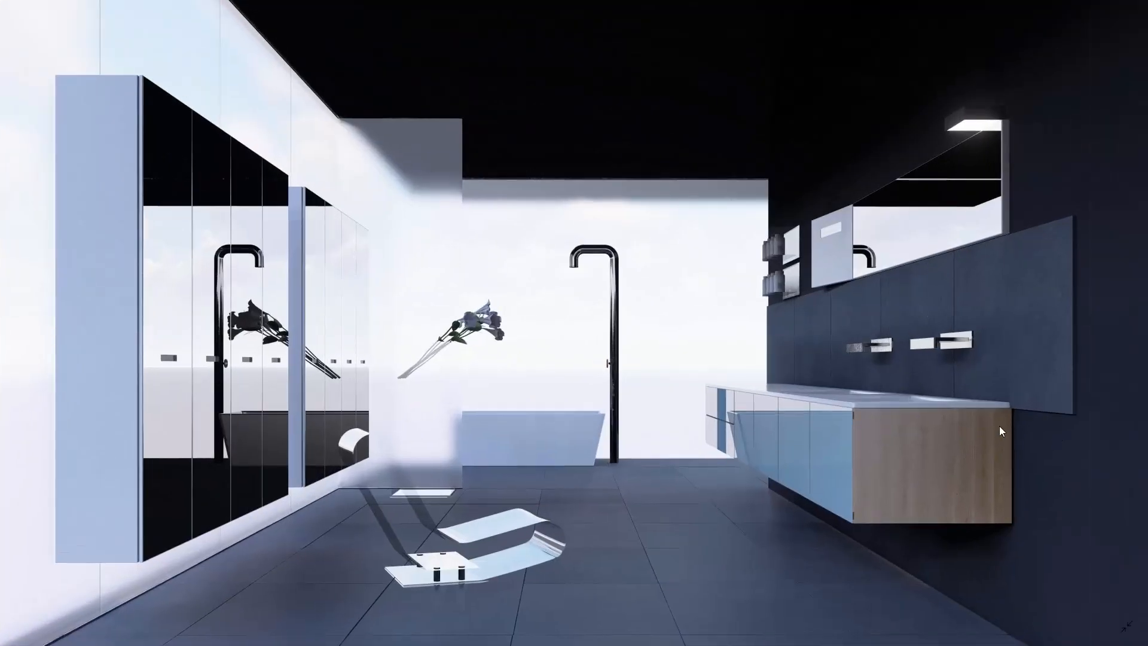
{"action": "key", "text": "Right"}
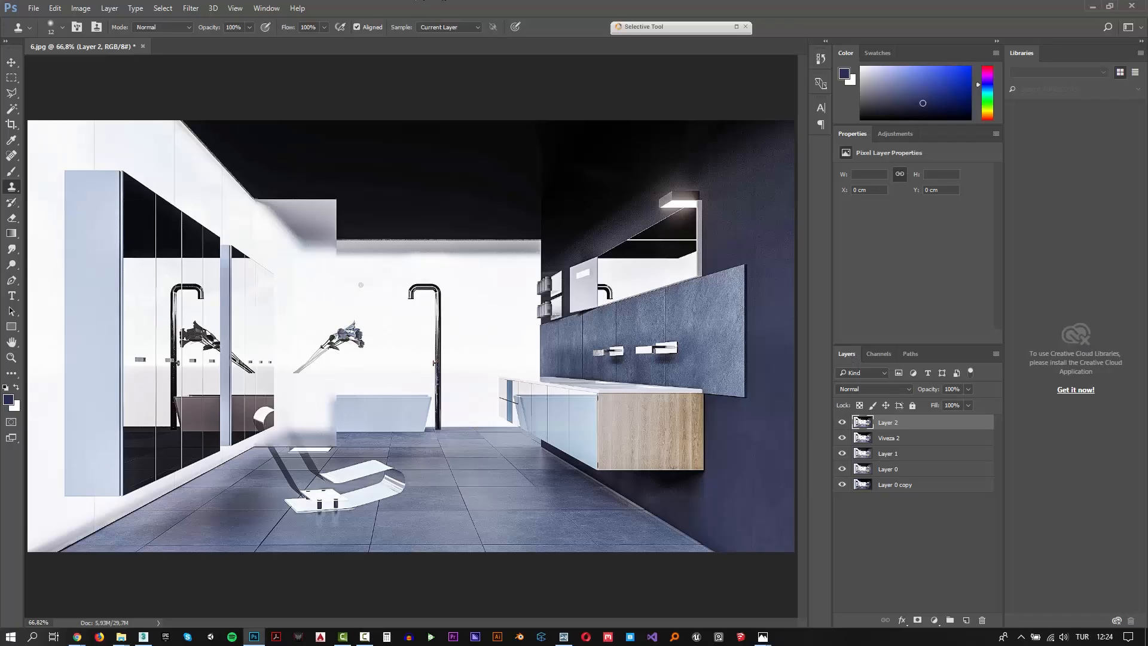
- Remove the floating flowers beside the bathtub on Layer 2 by cloning clean white wall over them with an enlarged Clone Stamp brush
{"action": "key", "text": "ctrl+plus"}
{"action": "key", "text": "ctrl+plus"}
{"action": "left_click_drag", "start_coordinate": [342, 326], "coordinate": [491, 308]}
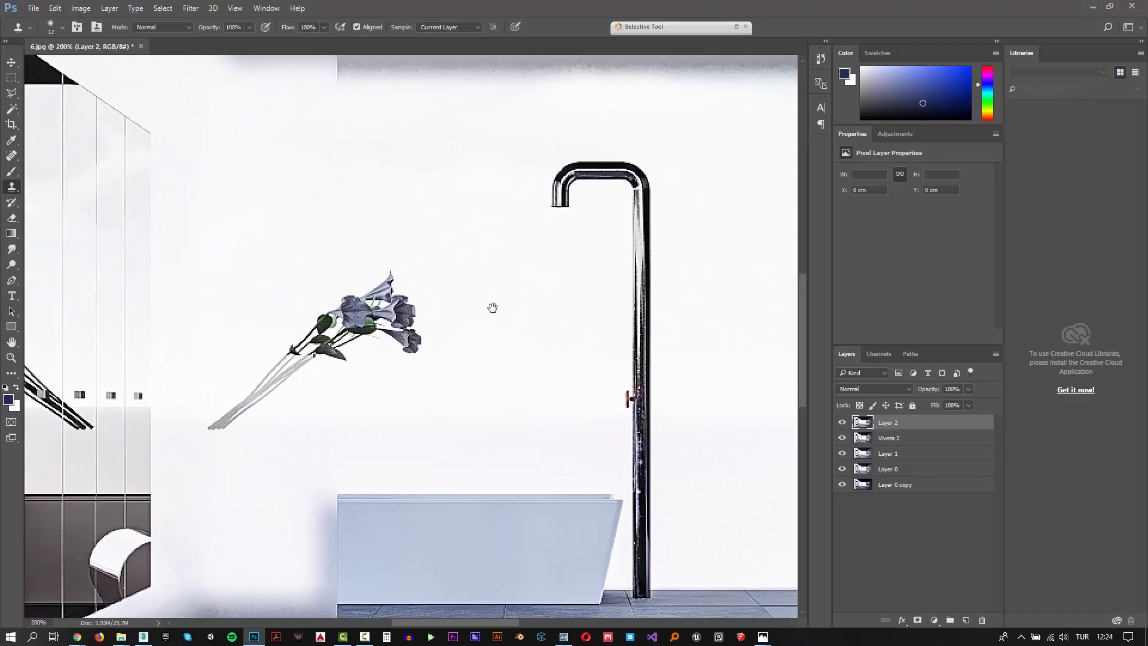
{"action": "right_click_drag", "start_coordinate": [337, 231], "coordinate": [361, 232], "text": "alt"}
{"action": "left_click", "coordinate": [336, 235], "text": "alt"}
{"action": "mouse_move", "coordinate": [336, 256]}
{"action": "left_mouse_down"}
{"action": "mouse_move", "coordinate": [328, 307]}
{"action": "mouse_move", "coordinate": [372, 274]}
{"action": "mouse_move", "coordinate": [418, 320]}
{"action": "mouse_move", "coordinate": [414, 336]}
{"action": "mouse_move", "coordinate": [366, 325]}
{"action": "mouse_move", "coordinate": [379, 341]}
{"action": "mouse_move", "coordinate": [330, 339]}
{"action": "mouse_move", "coordinate": [327, 323]}
{"action": "mouse_move", "coordinate": [303, 361]}
{"action": "mouse_move", "coordinate": [243, 393]}
{"action": "mouse_move", "coordinate": [283, 412]}
{"action": "mouse_move", "coordinate": [231, 404]}
{"action": "mouse_move", "coordinate": [218, 415]}
{"action": "mouse_move", "coordinate": [327, 412]}
{"action": "left_mouse_up"}
{"action": "scroll", "coordinate": [500, 306], "scroll_direction": "down", "scroll_amount": 4, "text": "alt"}
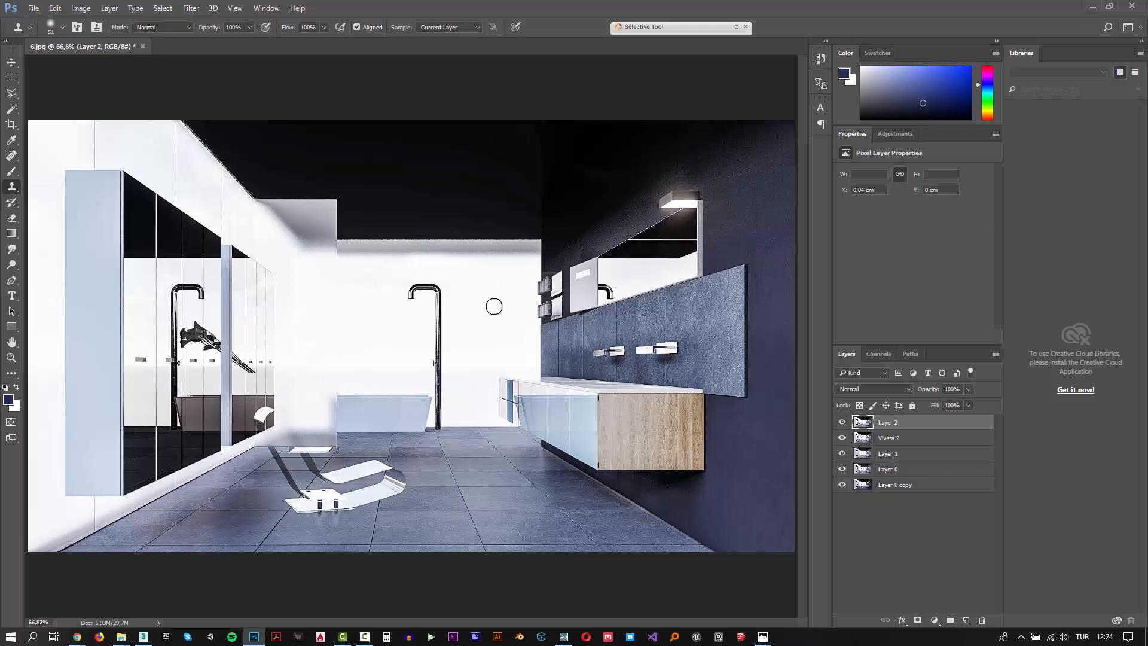
- Save the image as a JPEG copy, replacing the existing 6_pp.jpg in the Video_210_L9_Interior_MinhTran folder
{"action": "left_click", "coordinate": [38, 8]}
{"action": "left_click", "coordinate": [82, 139]}
{"action": "left_click", "coordinate": [134, 475]}
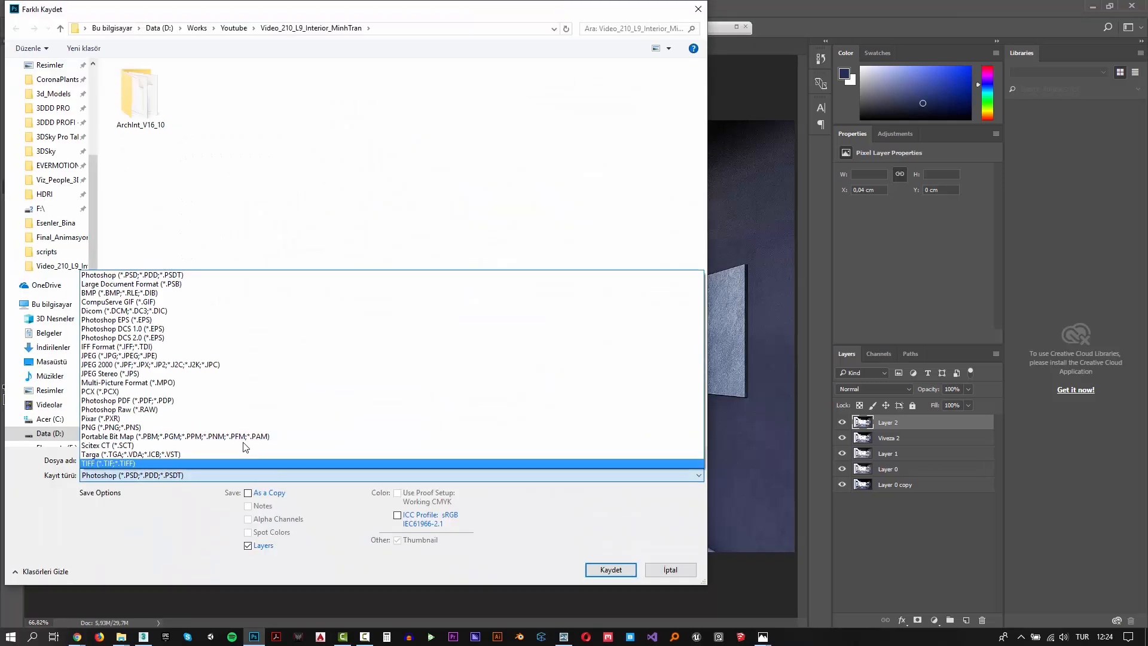
{"action": "left_click", "coordinate": [134, 357]}
{"action": "double_click", "coordinate": [602, 97]}
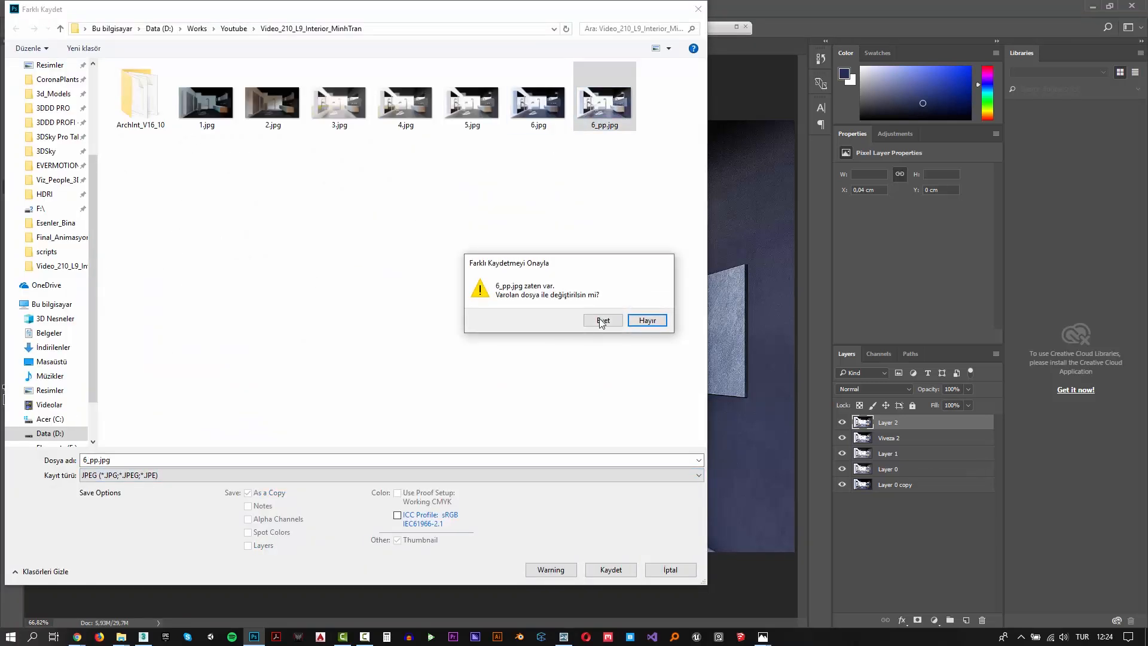
{"action": "left_click", "coordinate": [595, 317]}
{"action": "key", "text": "Return"}
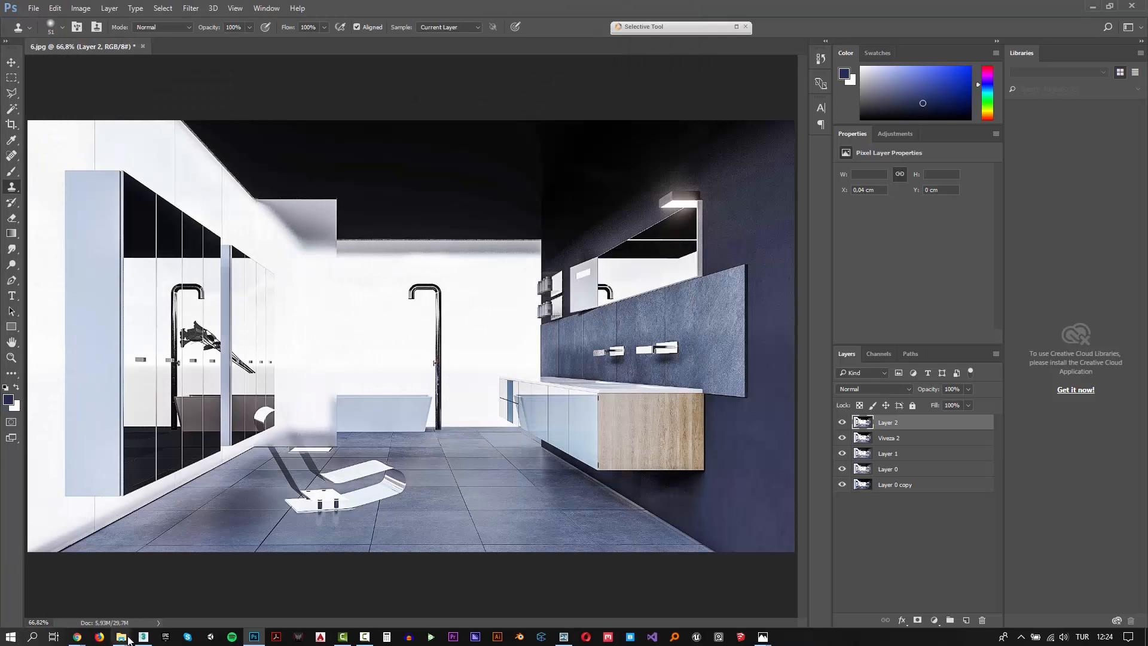
- Open the updated 6_pp.jpg from its folder in Photos to check the final image
{"action": "mouse_move", "coordinate": [121, 636]}
{"action": "left_click", "coordinate": [299, 597]}
{"action": "double_click", "coordinate": [672, 353]}
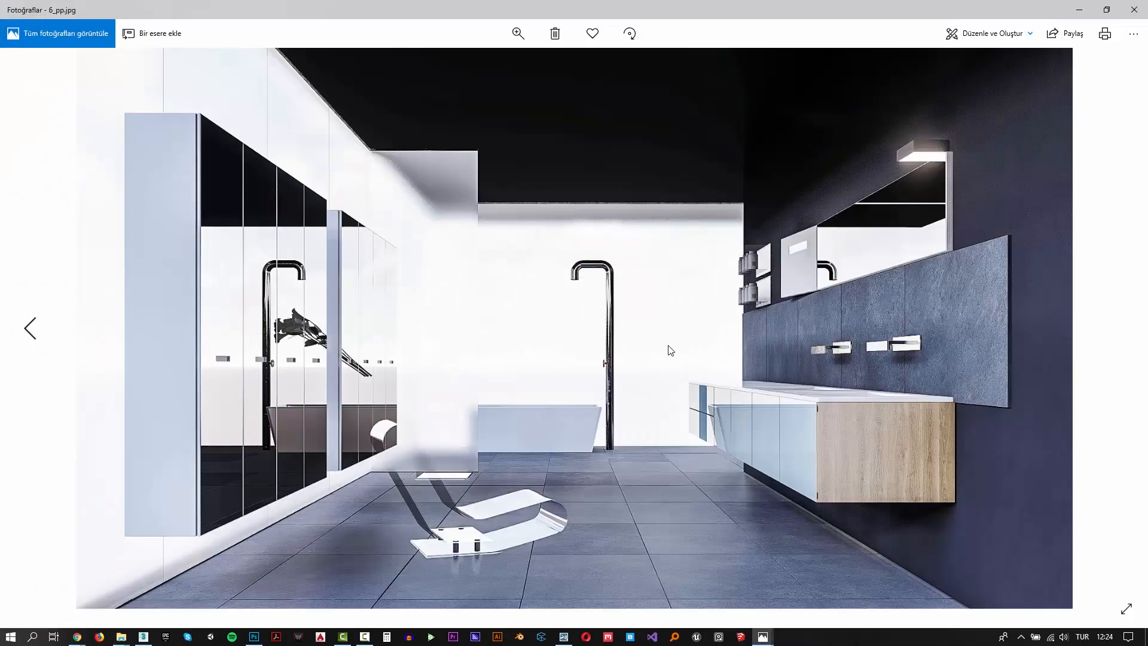